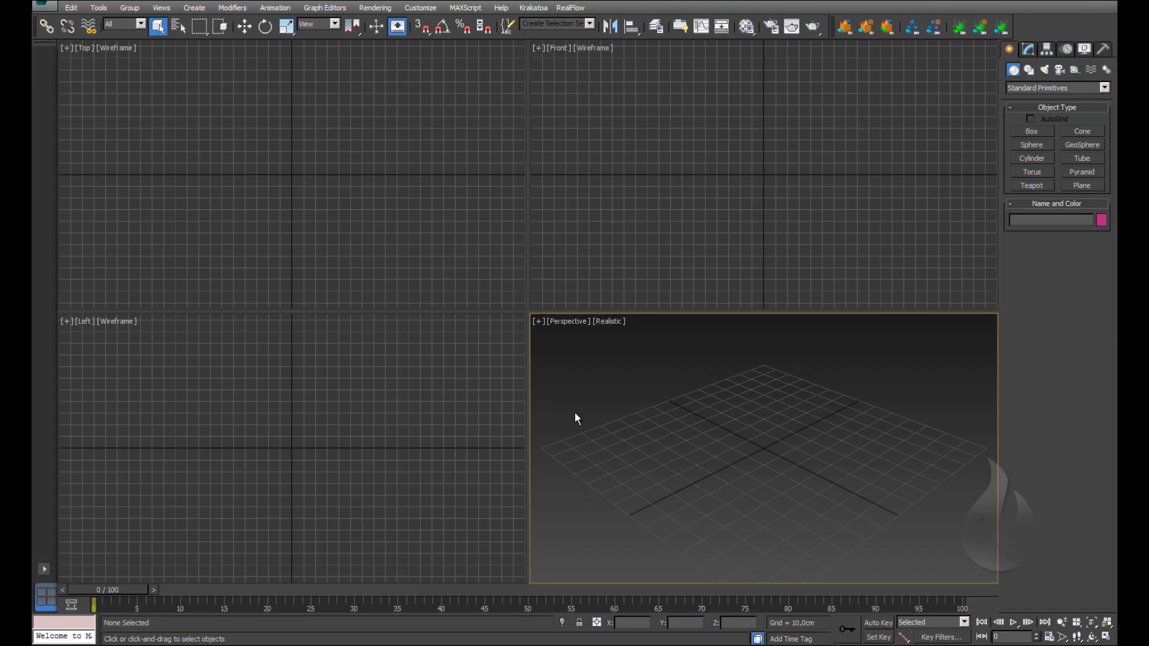
Step: Assign V-Ray Adv 3.20.03 as the production renderer in Render Setup
left_click(770, 26)
left_click_drag(259, 424, 254, 162)
left_click(188, 432)
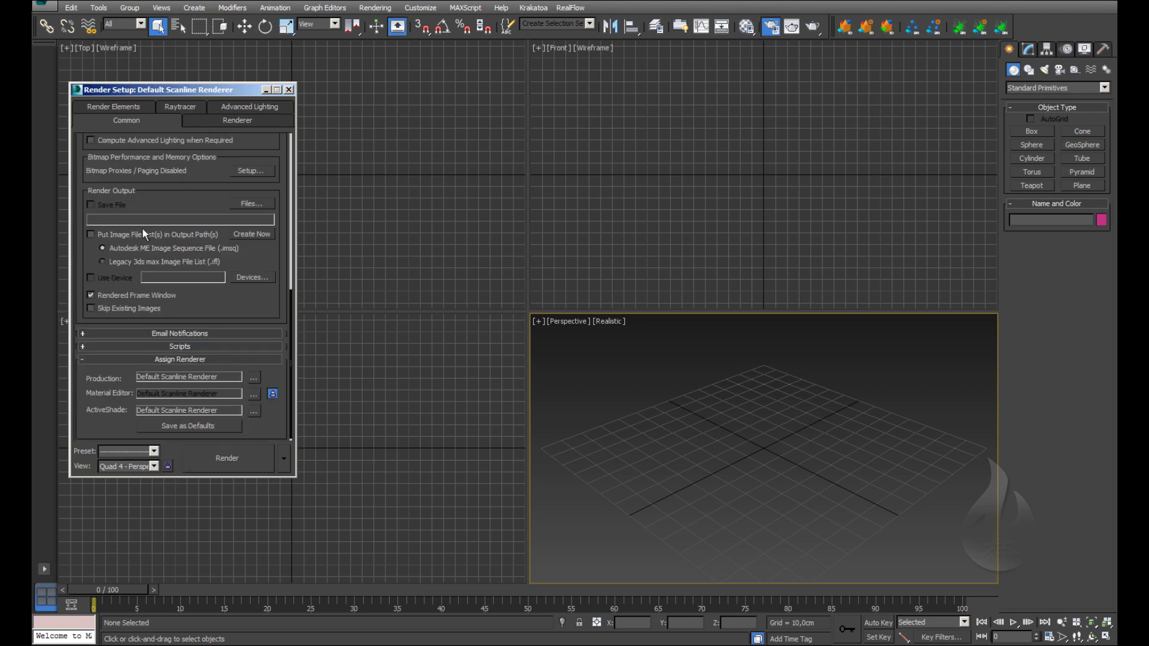
left_click(250, 380)
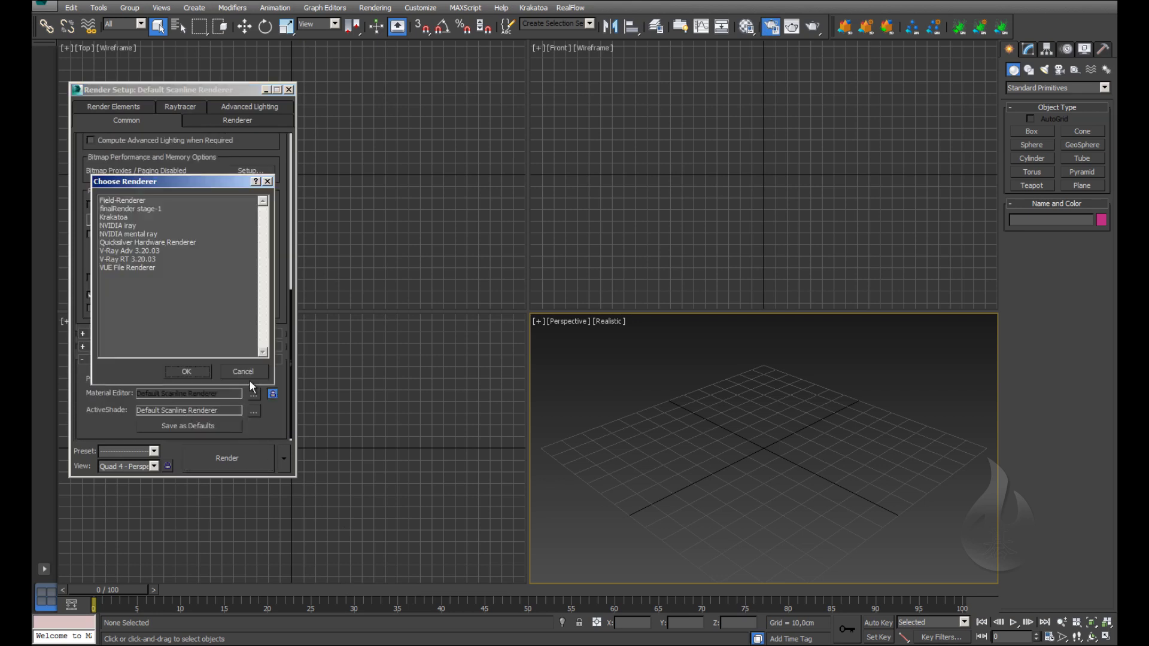
left_click(124, 250)
double_click(141, 251)
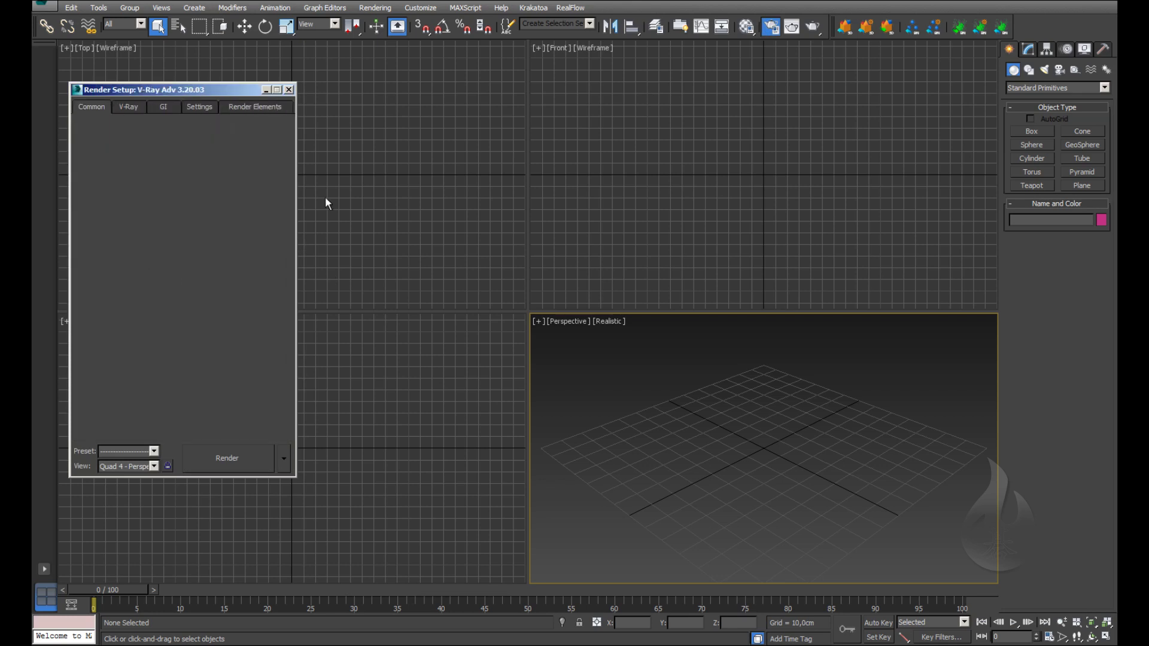
Step: Go to the Render Elements tab and bring up the Add list of available elements
left_click(245, 106)
left_click_drag(243, 93, 338, 89)
left_click(203, 152)
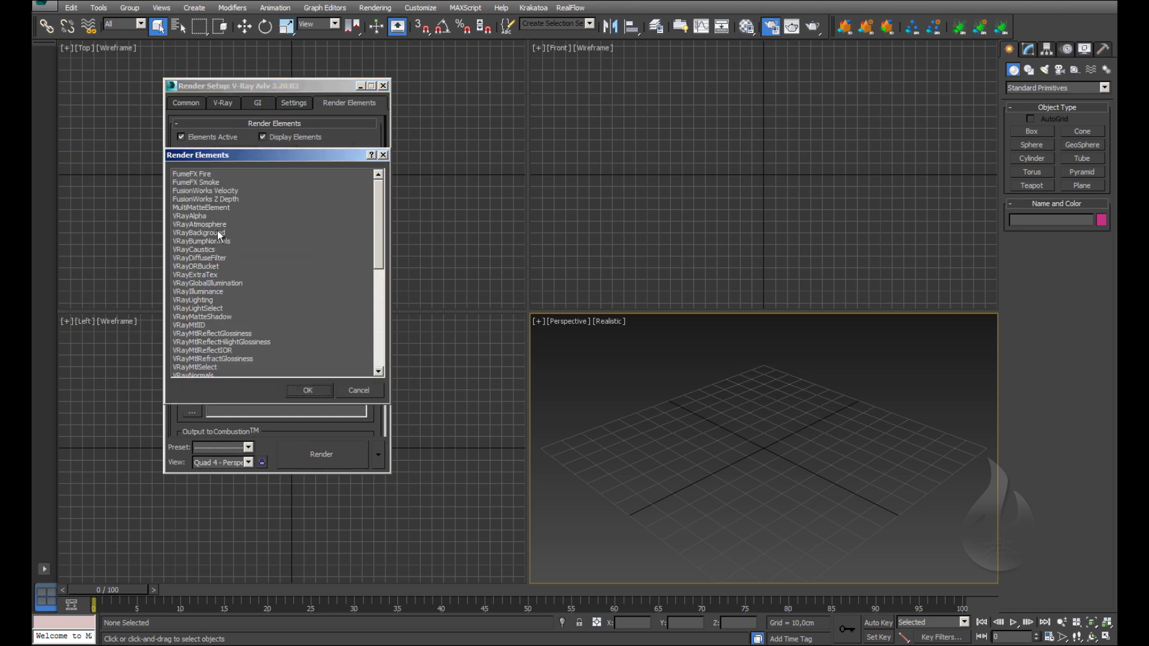
Step: Shift-select VRayAlpha through VRayZDepth in the elements list and add them with OK
left_click(203, 174)
left_click(202, 216)
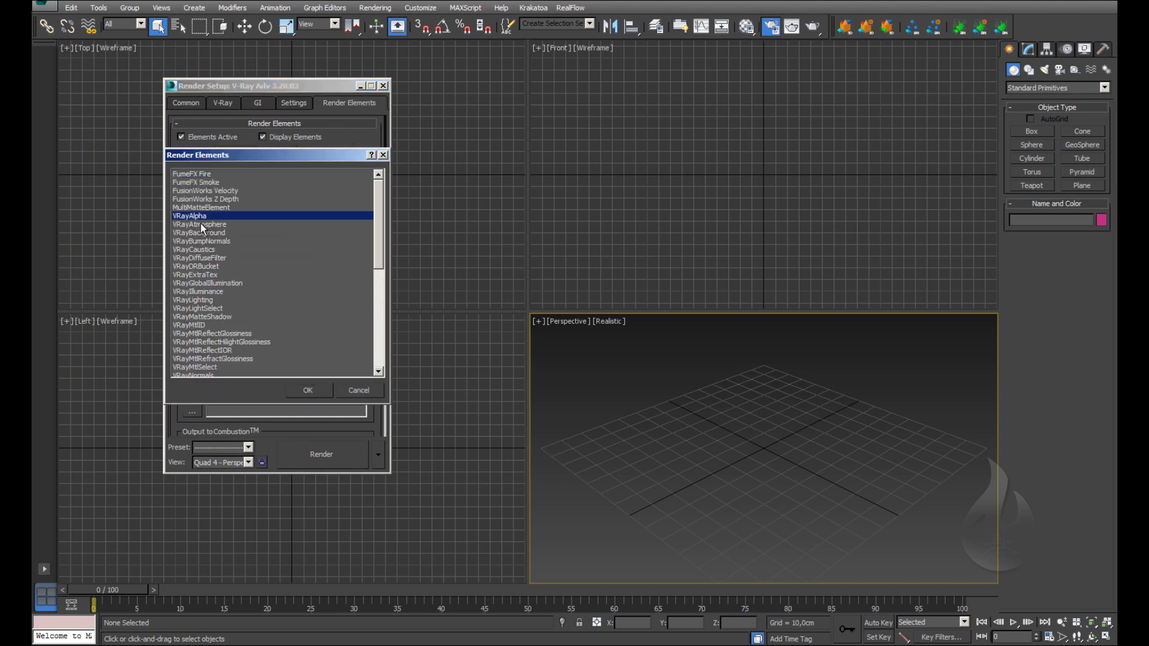
scroll(231, 226, "down", 4)
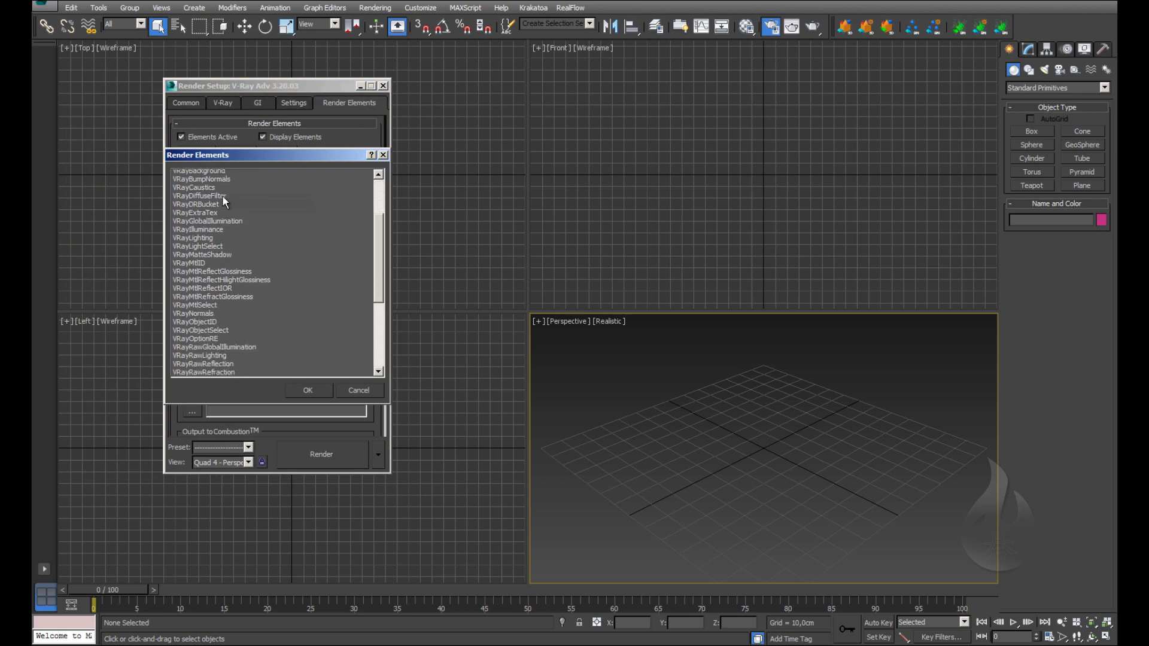
scroll(220, 285, "down", 5)
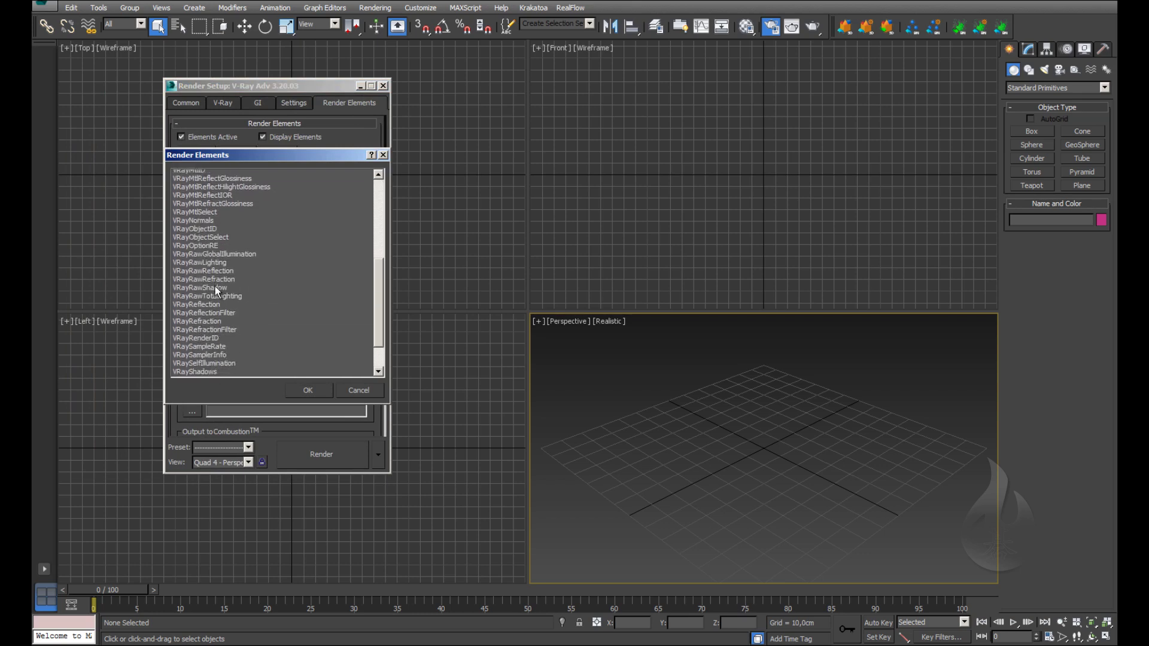
left_click(195, 369, "shift")
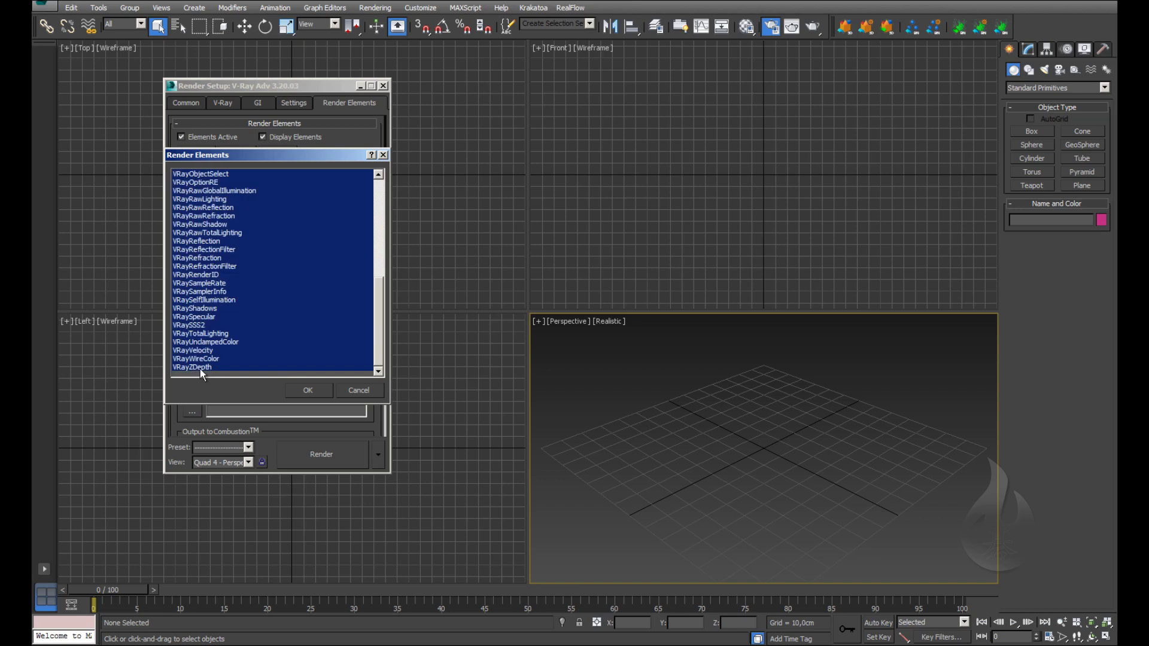
left_click(308, 390)
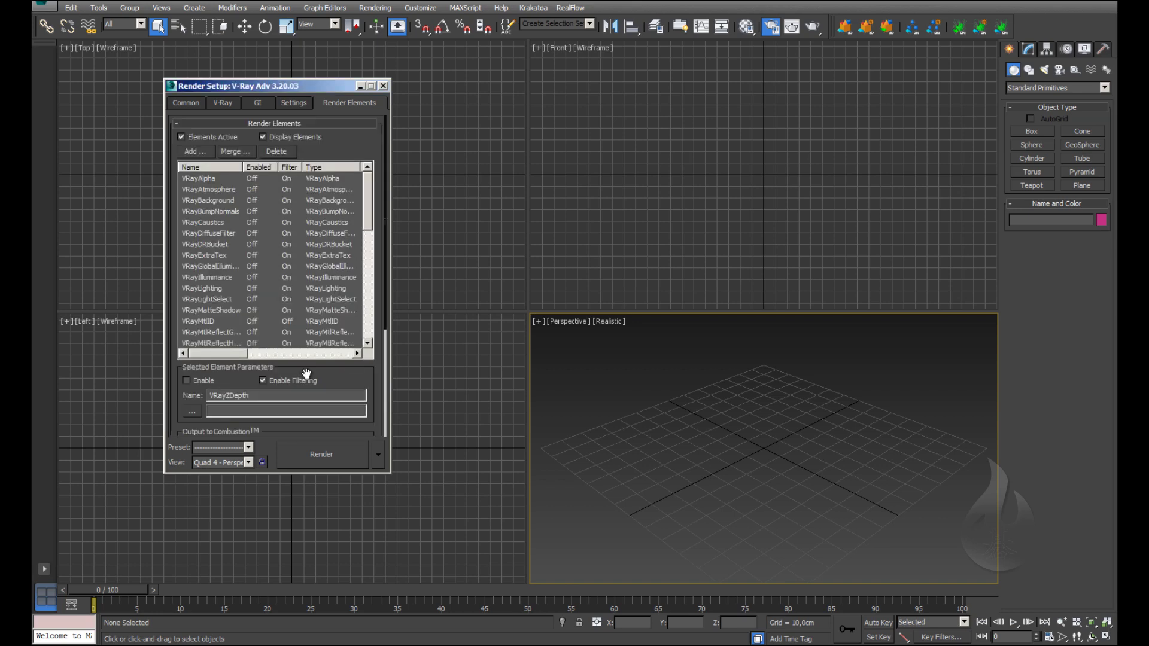
Step: Tick 'V-Ray raw image file' in the V-Ray tab's Frame buffer rollout
left_click(223, 103)
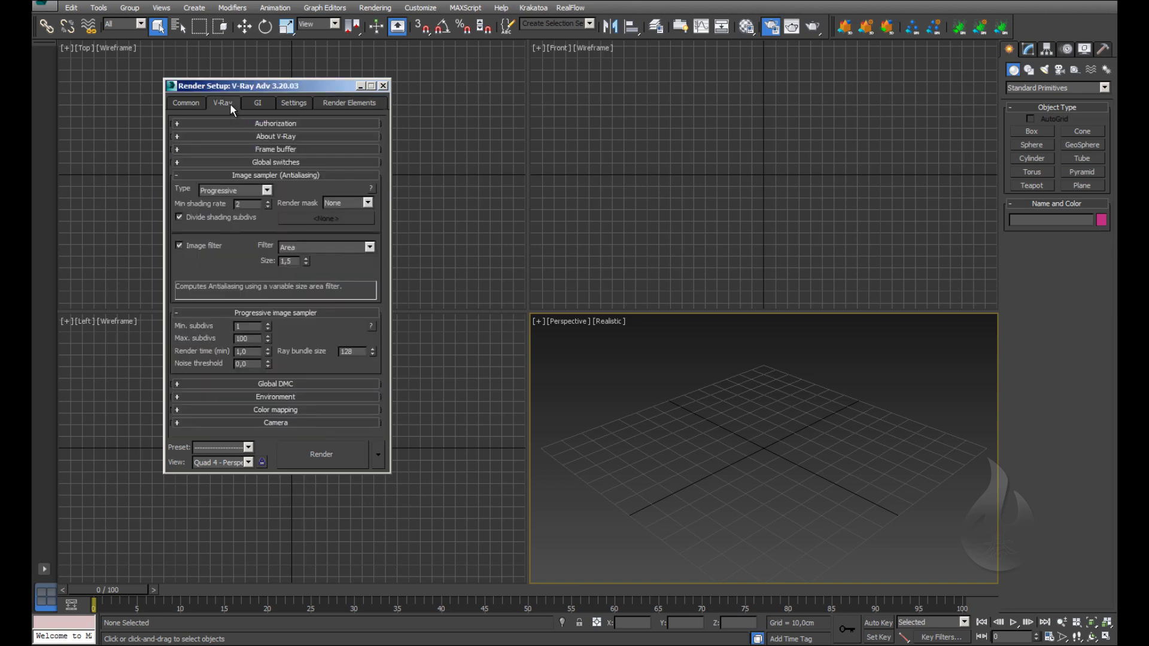
left_click(279, 149)
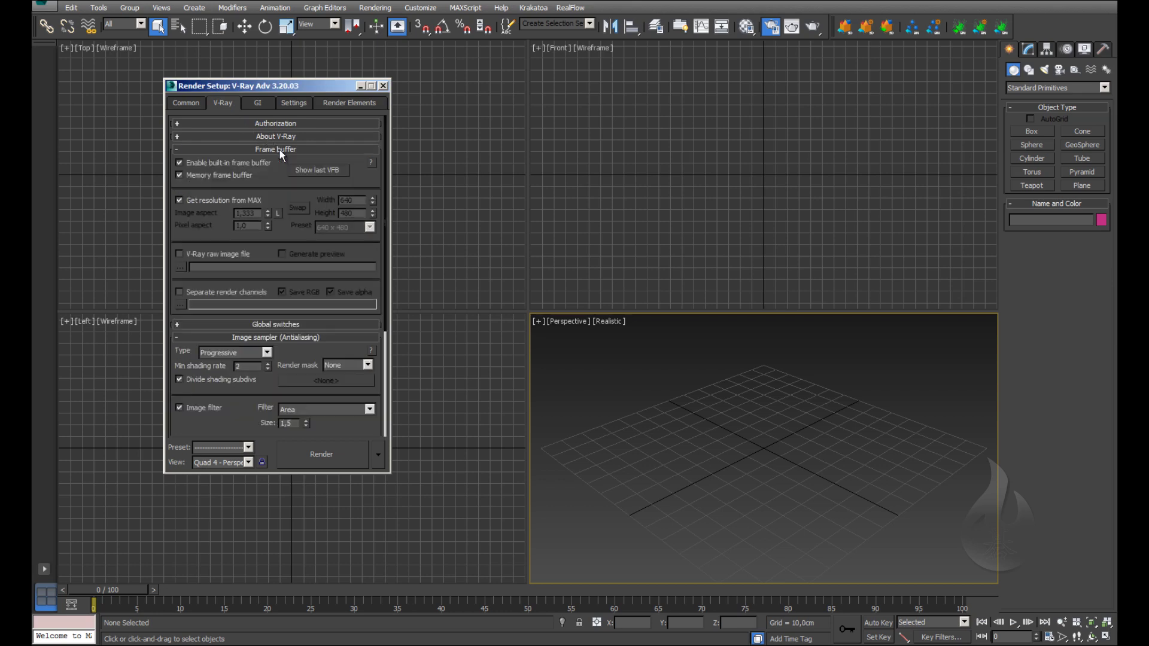
left_click(188, 257)
left_click(192, 103)
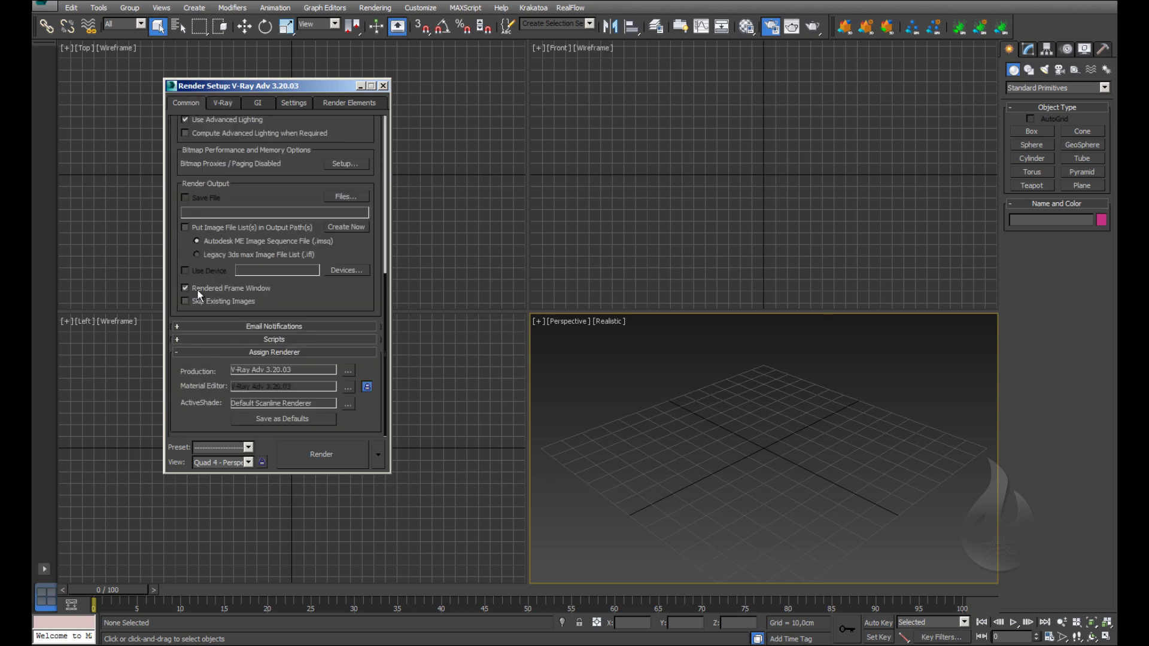
left_click_drag(297, 202, 247, 194)
Step: Close Render Setup and inspect the Composite_Ajax and Velocity EXRs in the Lesson_1-8 folder
left_click(383, 86)
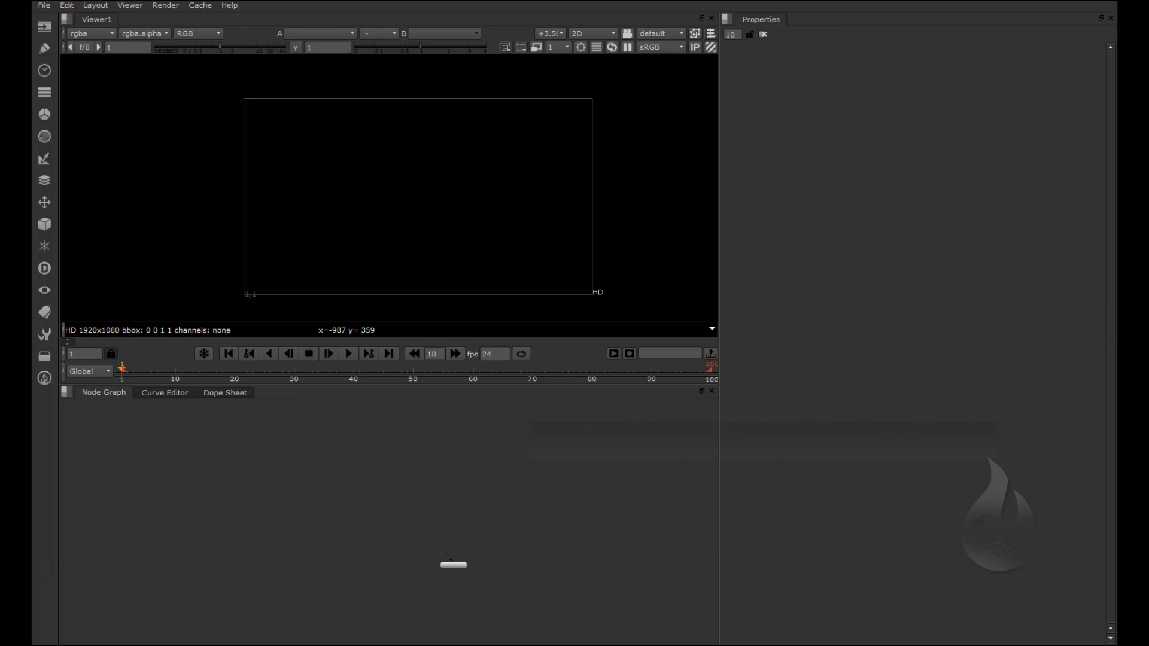
left_click(223, 644)
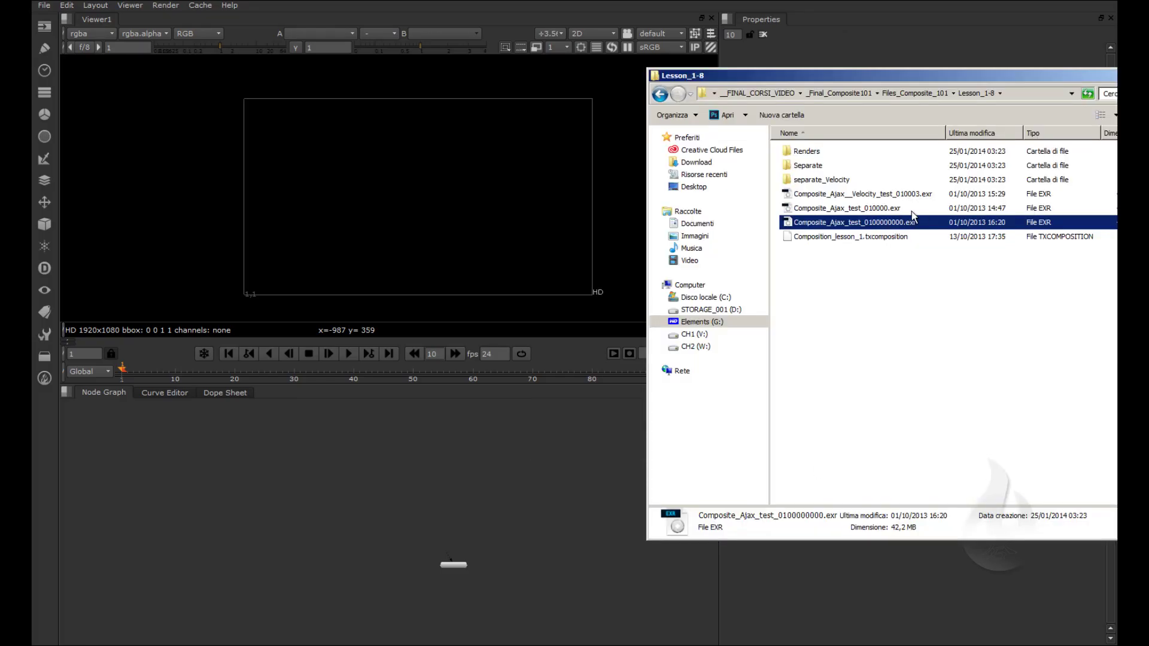
left_click_drag(932, 78, 488, 74)
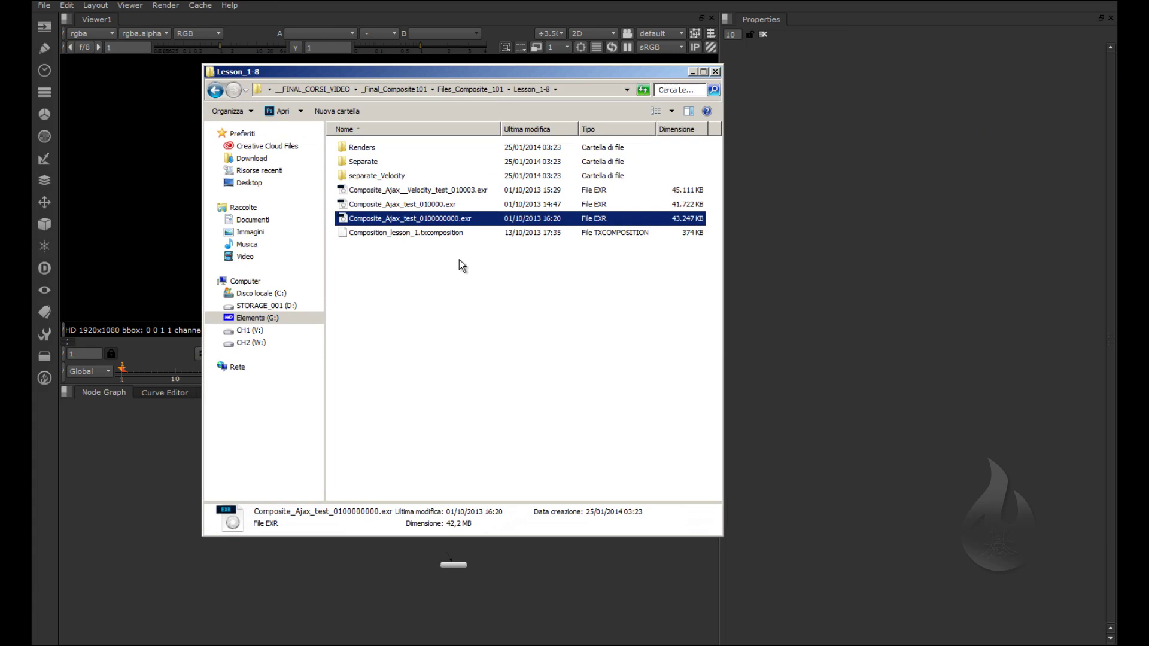
left_click(437, 205)
left_click(437, 191)
left_click(439, 219)
Step: Open the Separate folder, select its 14 EXR passes, go back, and minimize Explorer
left_click(366, 168)
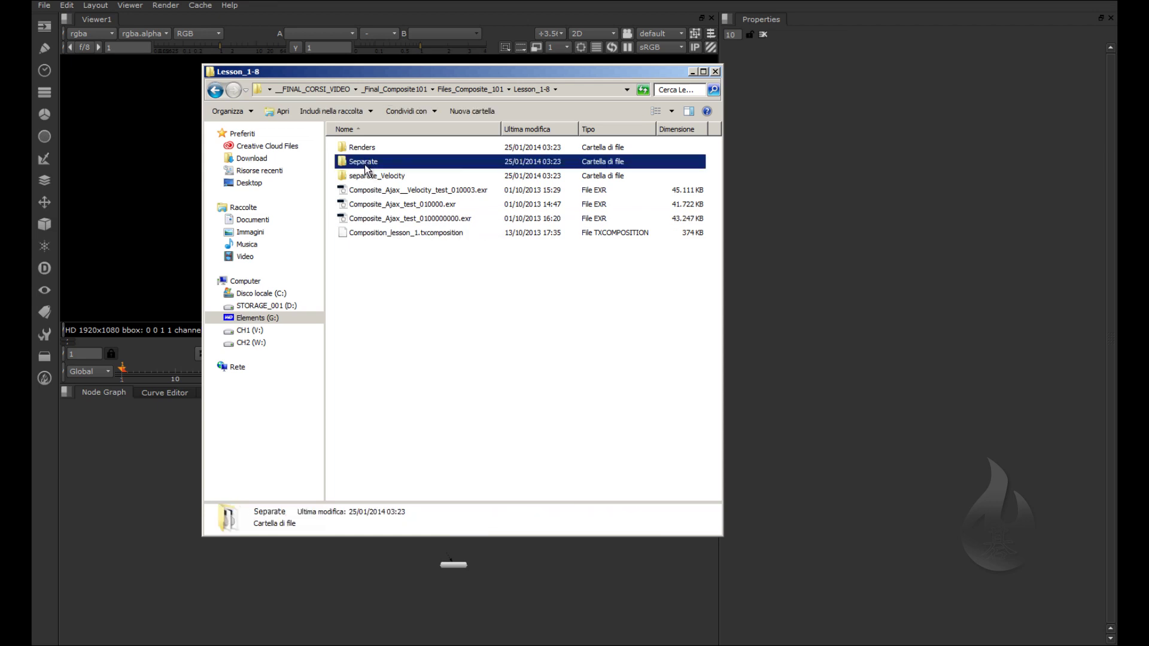
double_click(366, 165)
left_click_drag(686, 462, 364, 164)
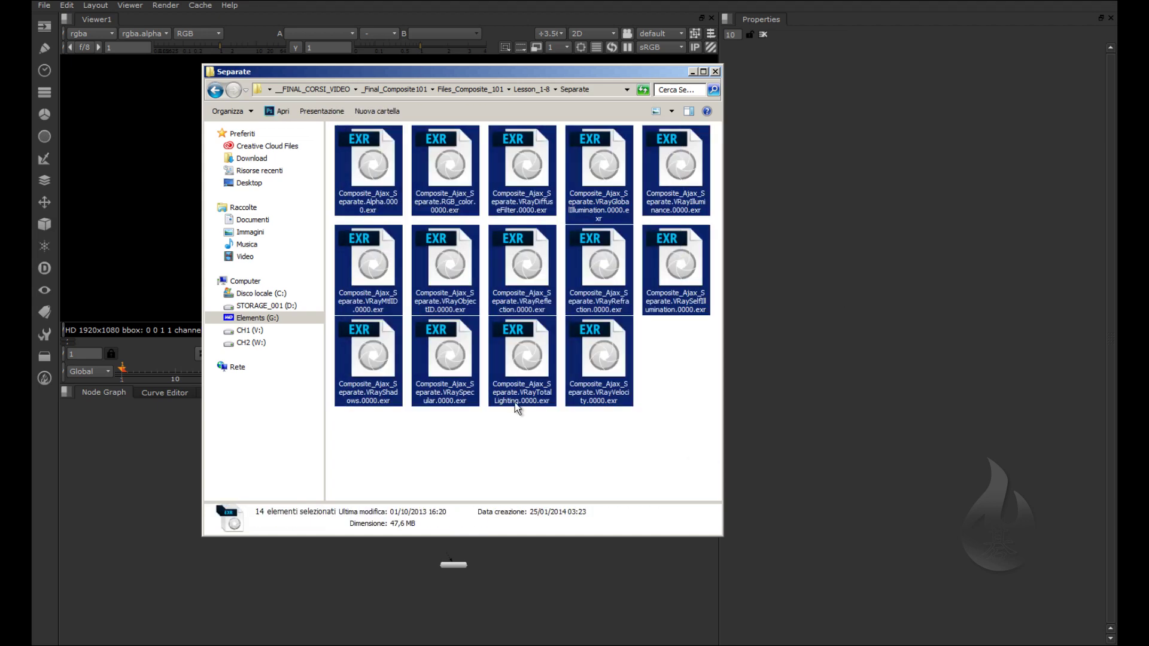
left_click(215, 90)
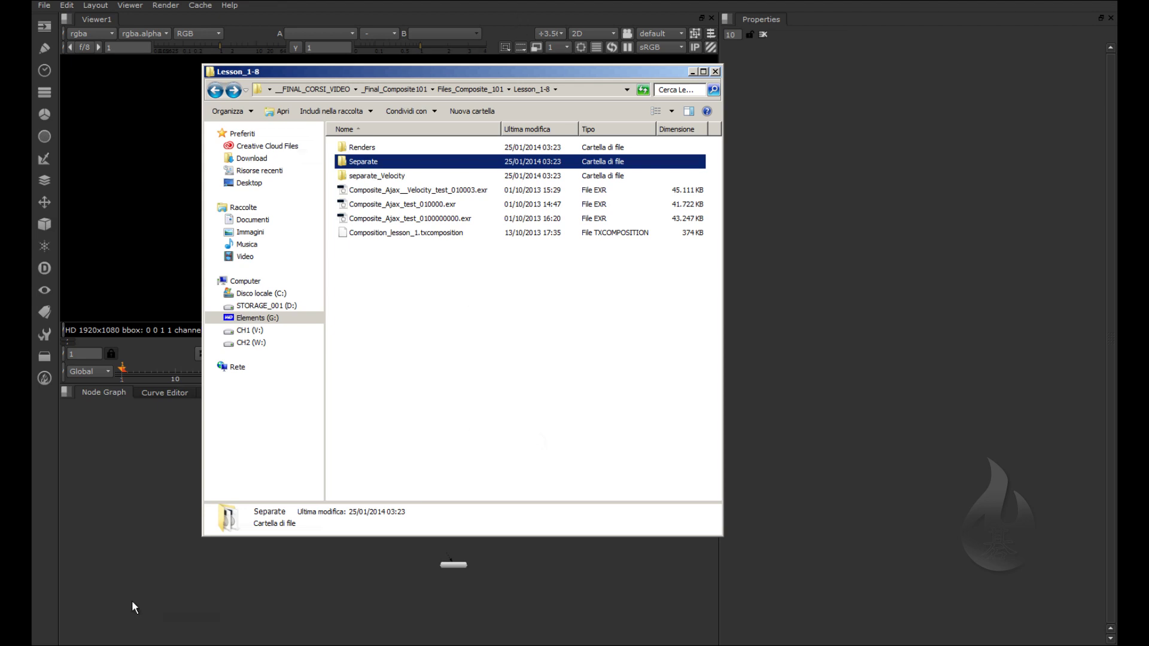
left_click(113, 512)
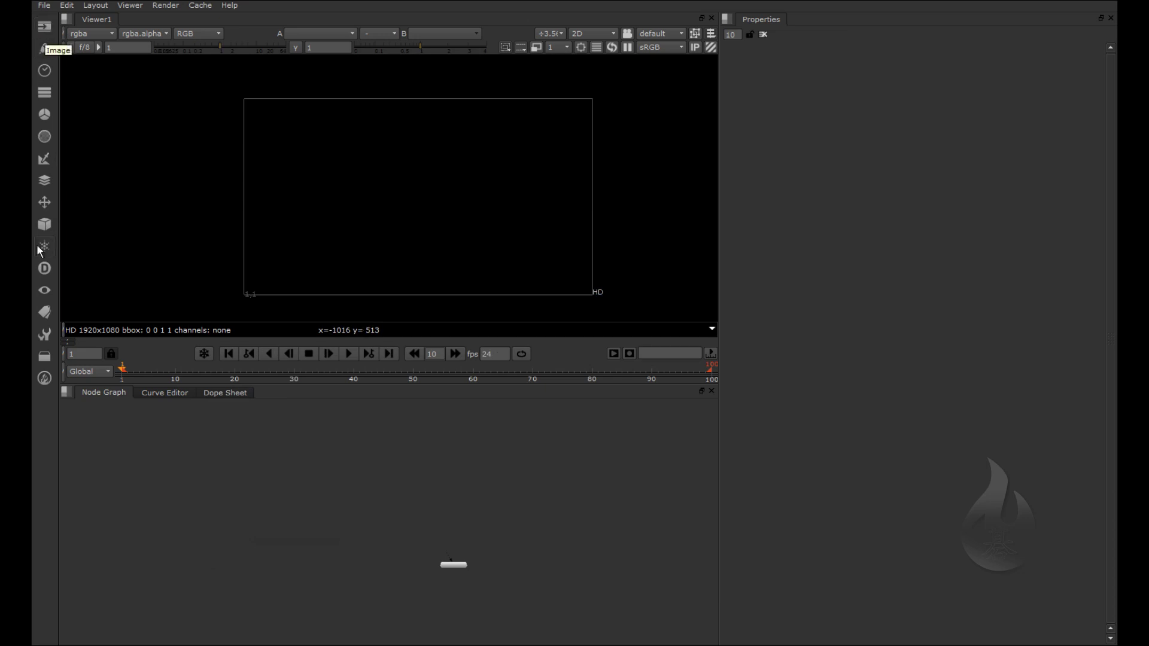
Step: Drag the Separate folder from Explorer into the Node Graph, creating Read nodes up to Read14
left_click(40, 25)
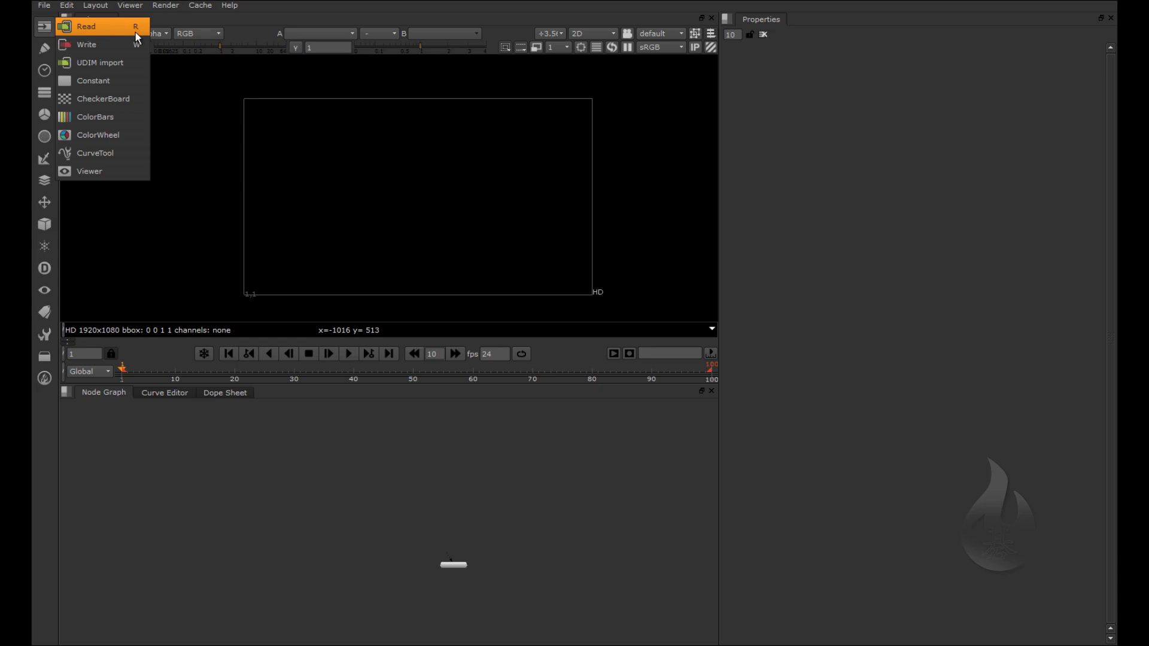
left_click(212, 531)
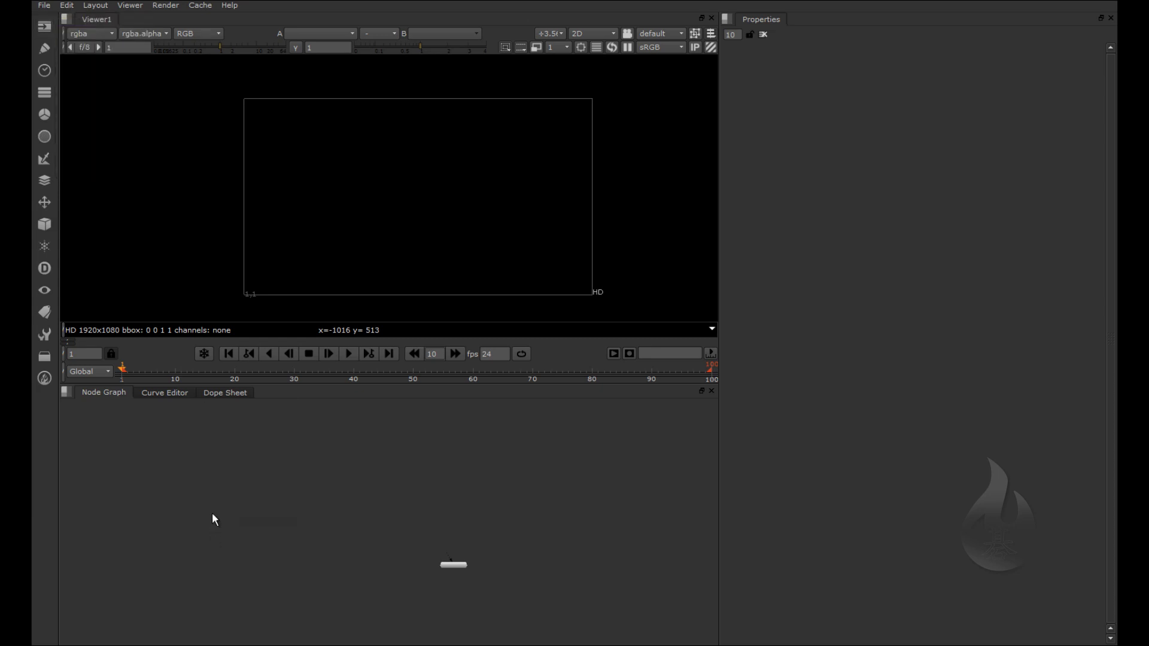
key("f")
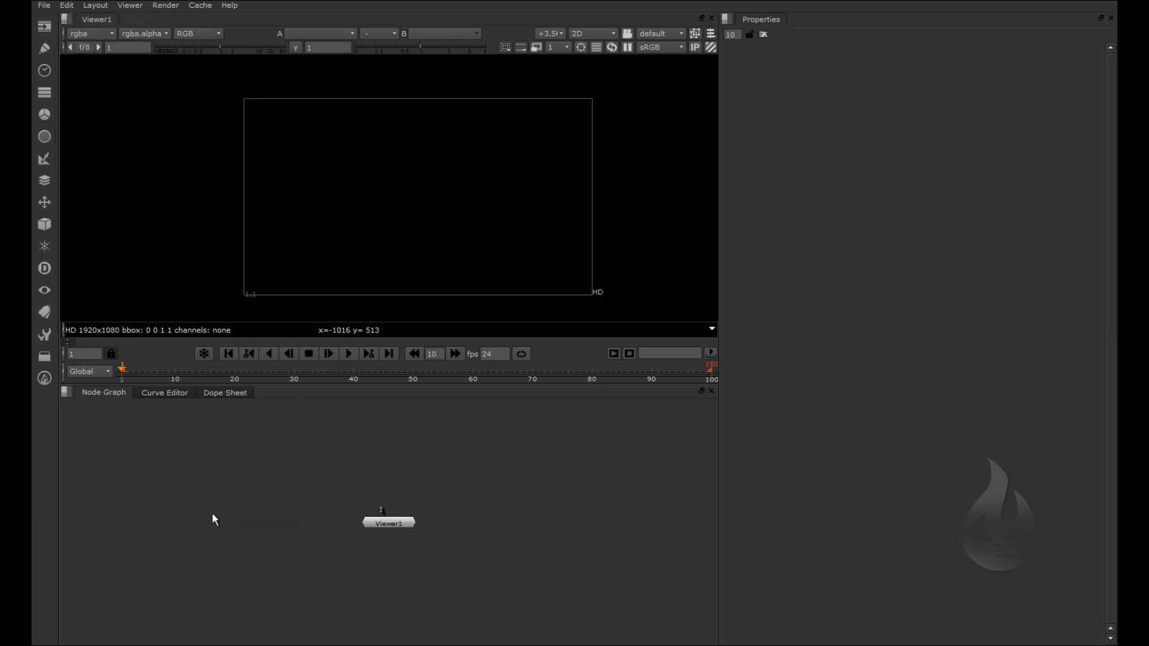
key("r")
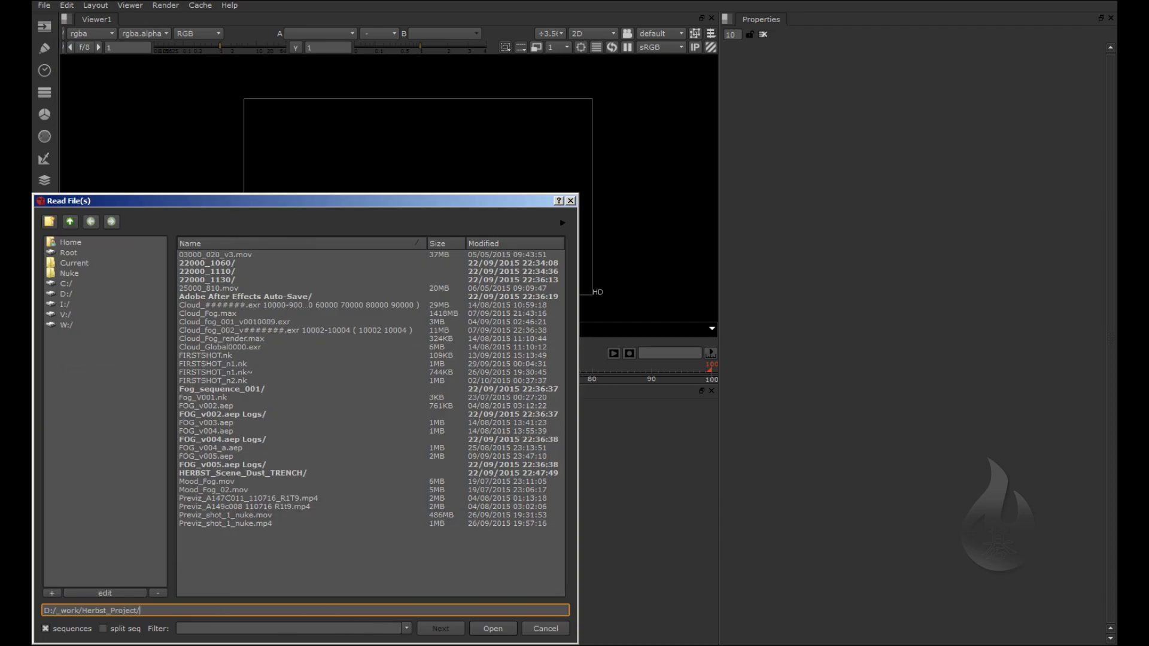
left_click(545, 634)
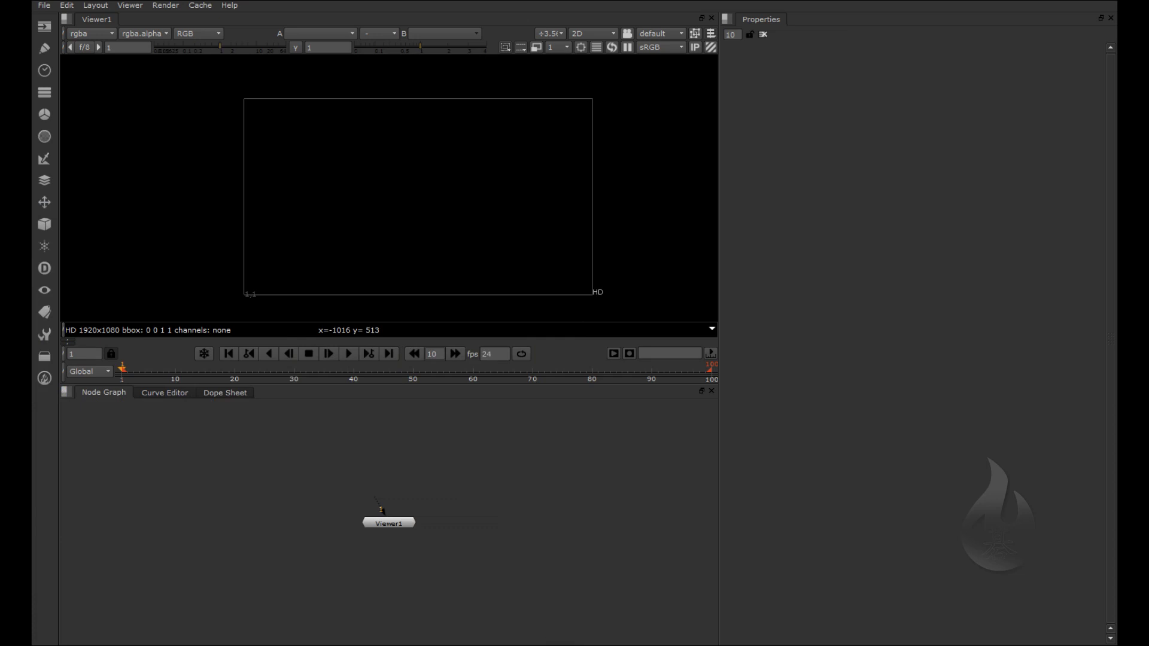
left_click(108, 629)
left_click_drag(359, 161, 120, 507)
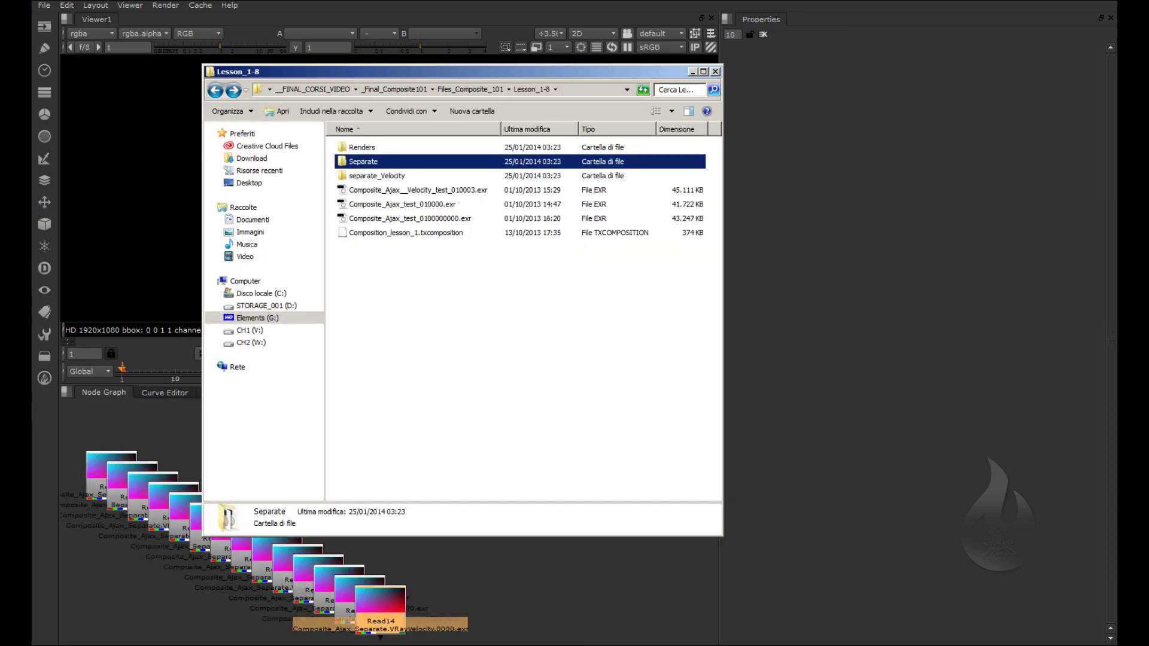
Step: Drag Composite_Ajax_test_0100000000.exr into the Node Graph as Read15 and move it up
left_click(153, 602)
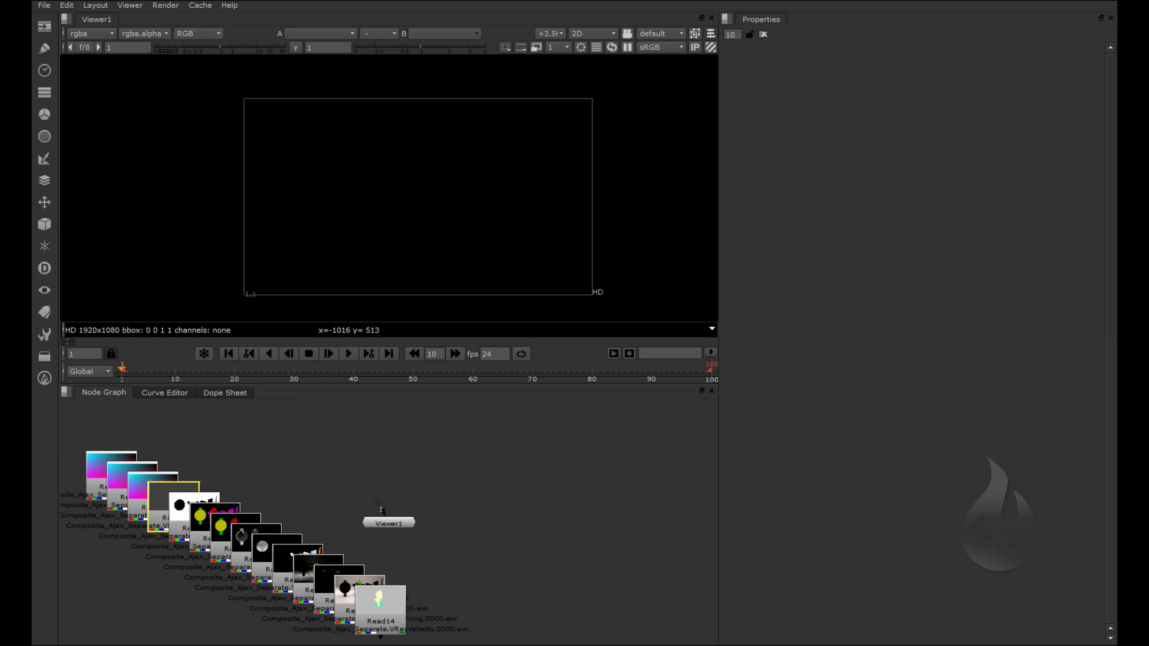
left_click(91, 628)
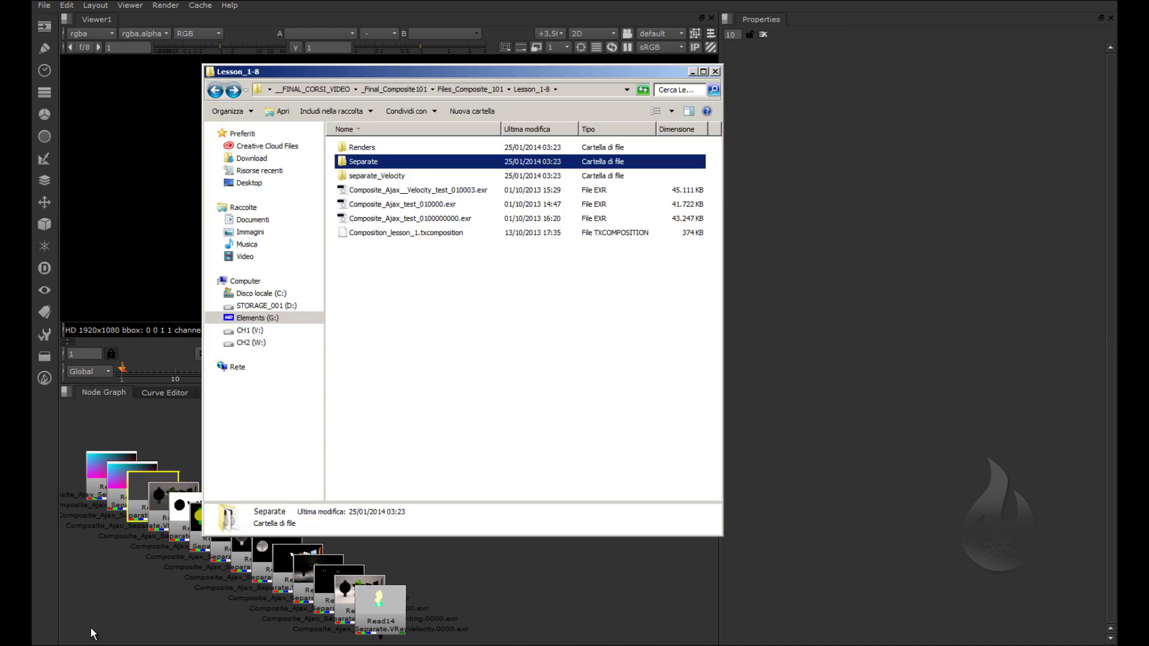
left_click(455, 191)
left_click(450, 219)
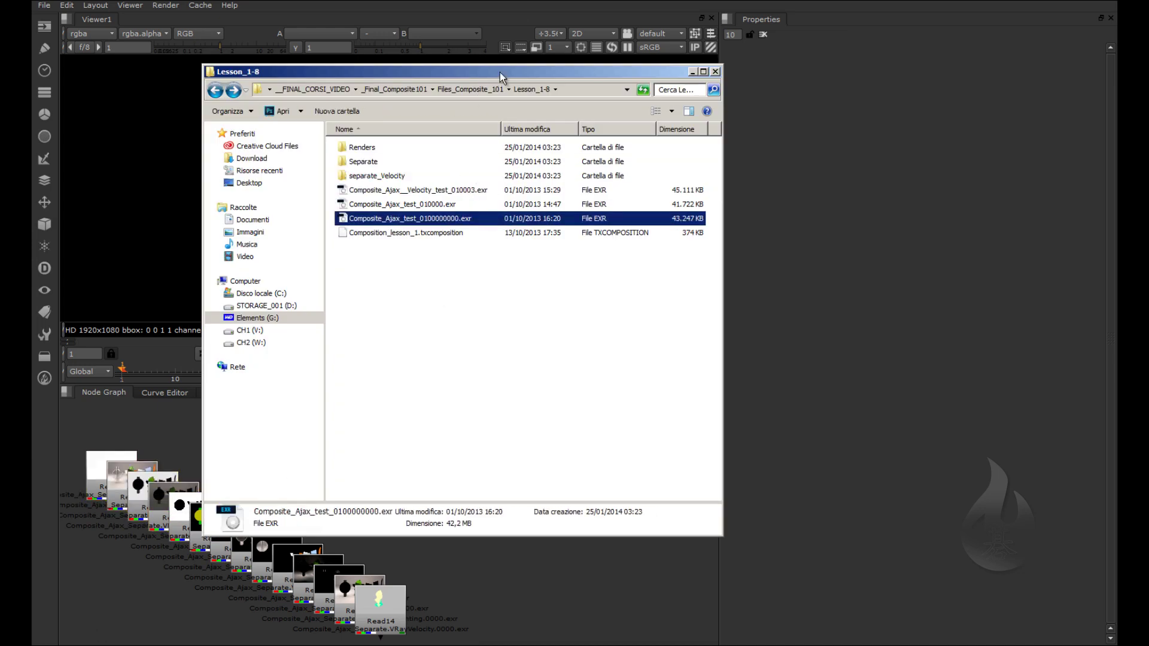
left_click_drag(500, 73, 272, 74)
left_click_drag(166, 226, 631, 449)
left_click(637, 519)
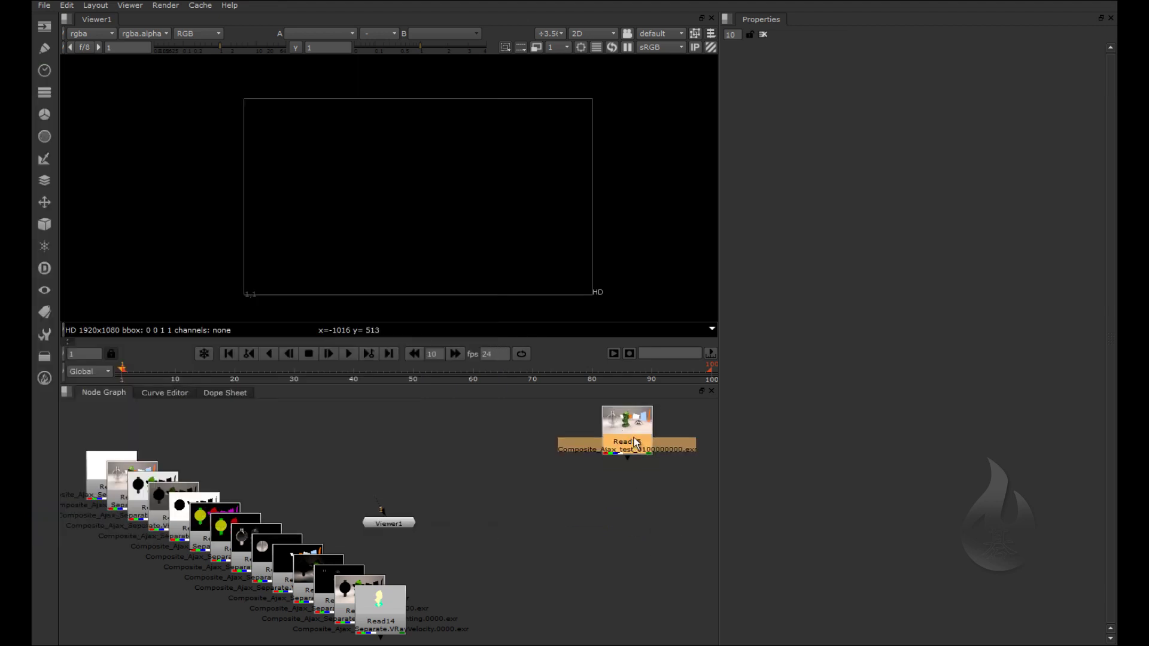
Step: Connect Read14, Read13, Read12 and Read11 to viewer inputs 2–5, pulling each out of the stack
key("1")
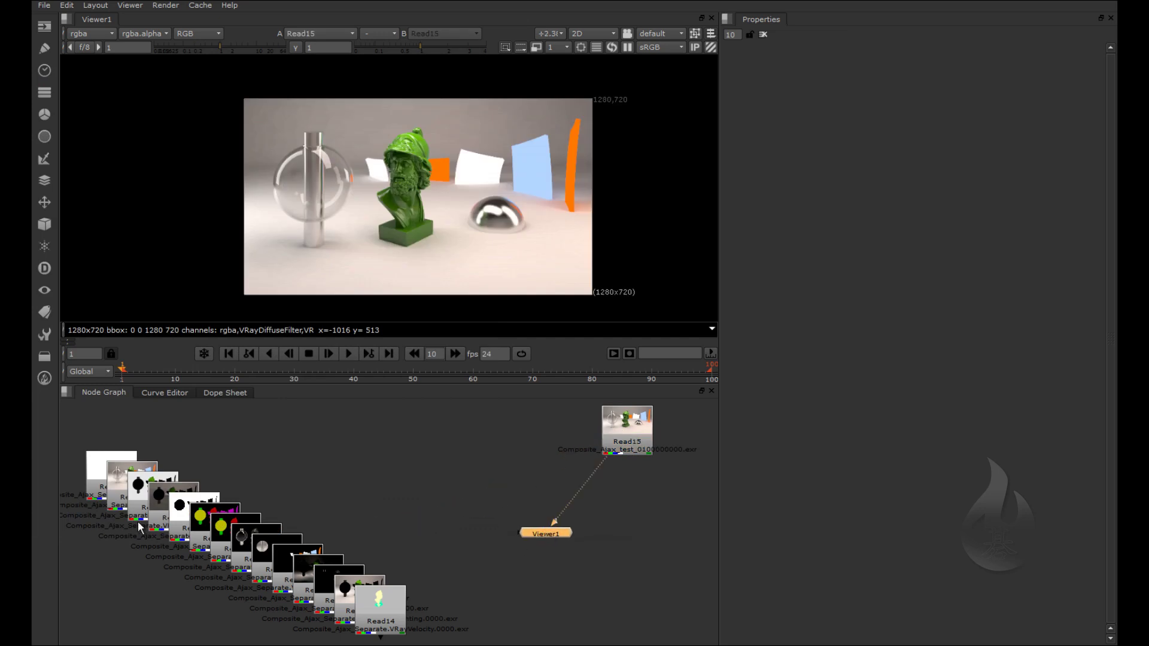
left_click_drag(492, 424, 102, 629)
left_click(393, 614)
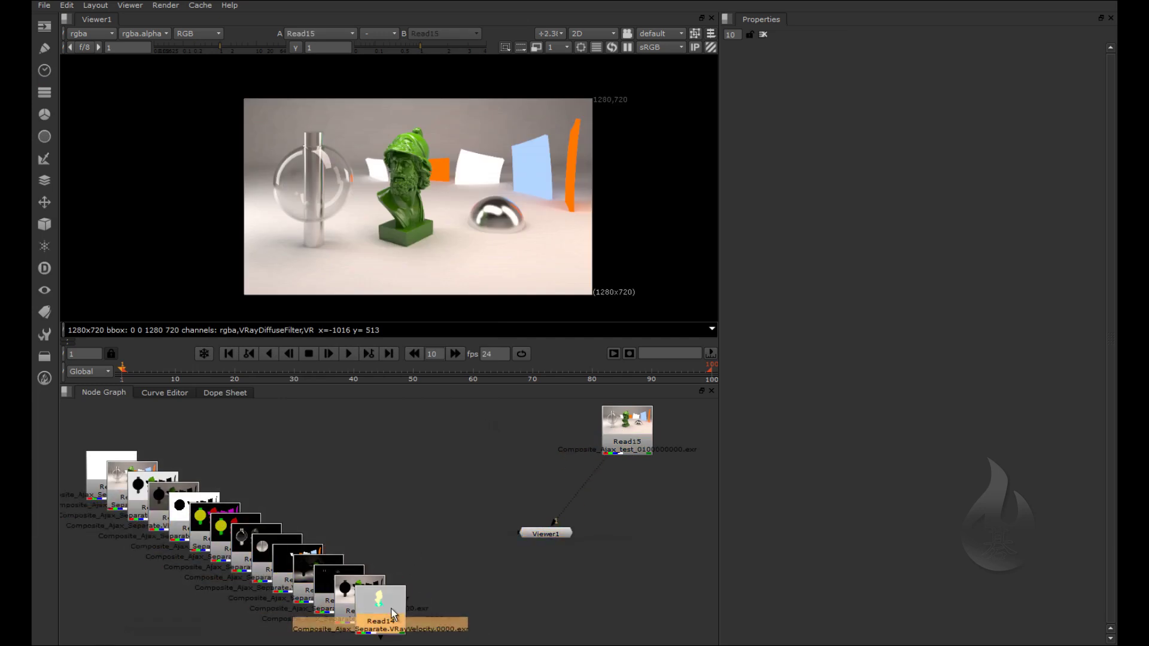
key("2")
left_click_drag(403, 600, 417, 445)
left_click(378, 602)
key("3")
left_click_drag(379, 602, 421, 518)
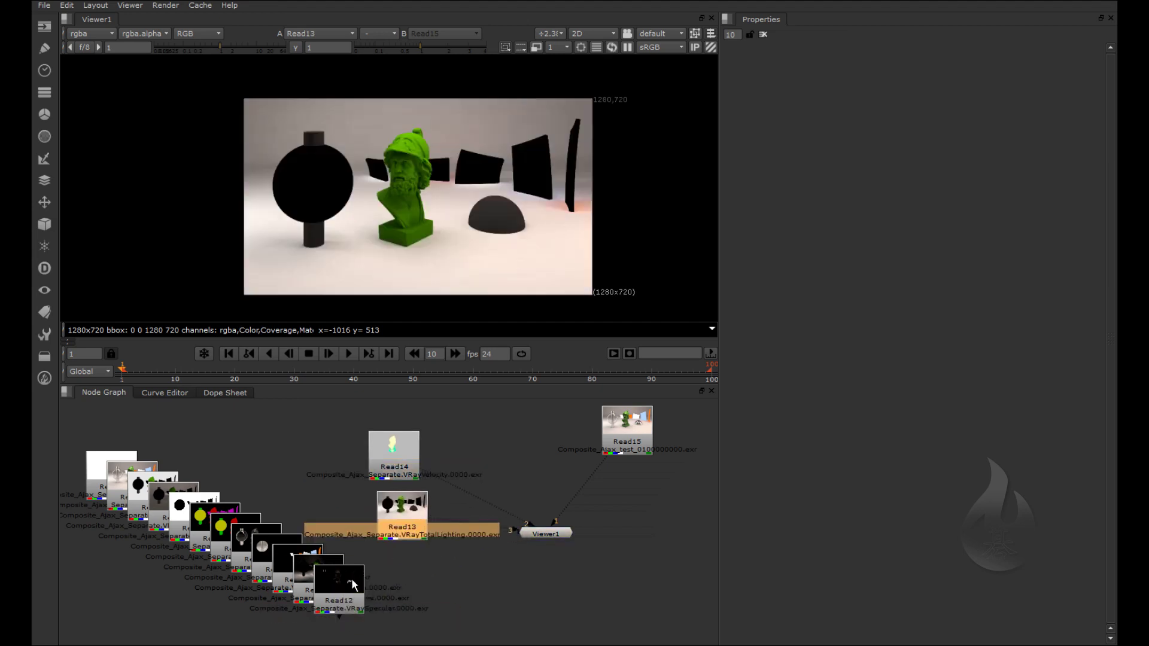
left_click(352, 585)
key("4")
left_click_drag(352, 586, 331, 464)
left_click(335, 566)
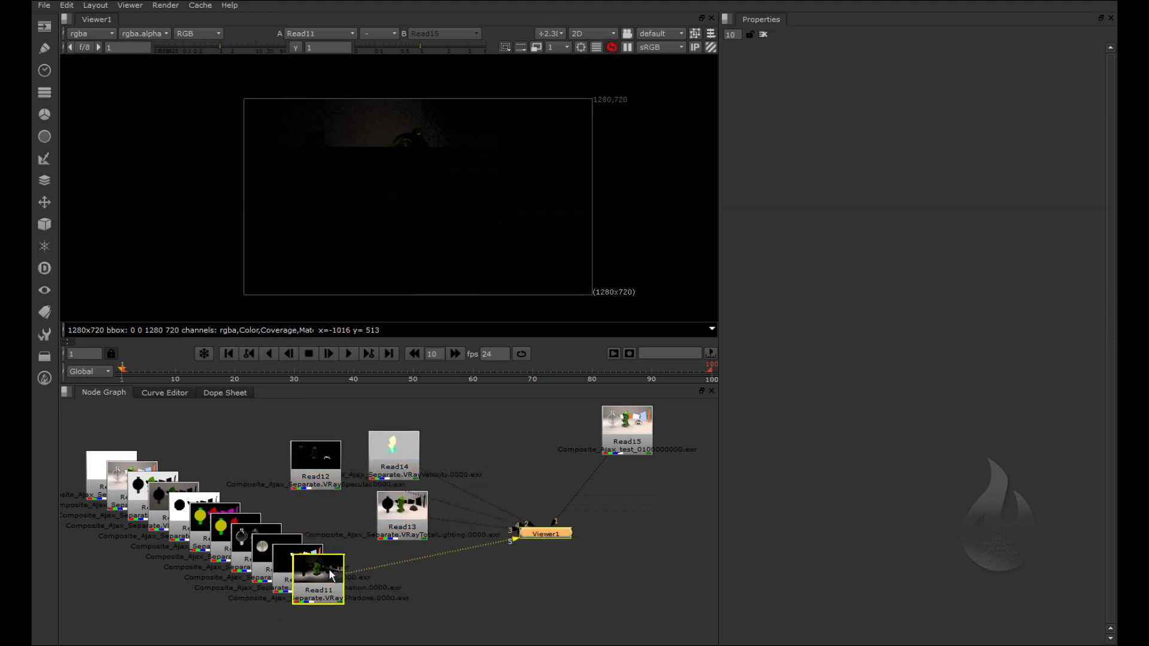
key("5")
left_click_drag(335, 566, 519, 587)
Step: Spread Read9 and Read7 out to the left side of the node graph
left_click(307, 575)
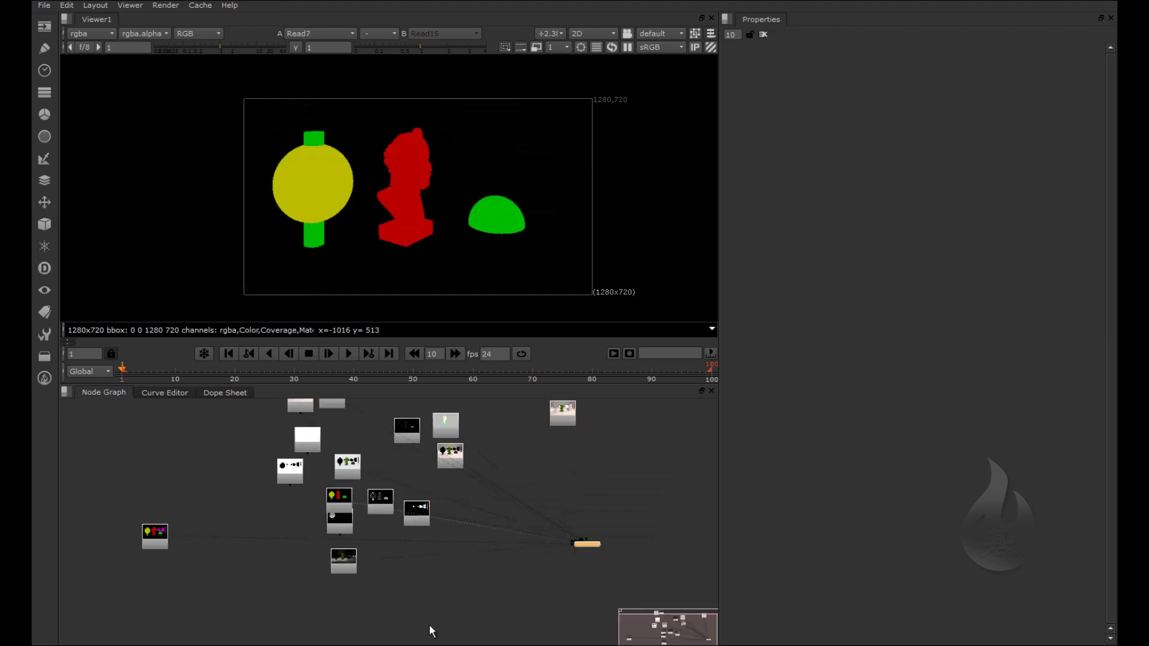
scroll(616, 533, "up", 3)
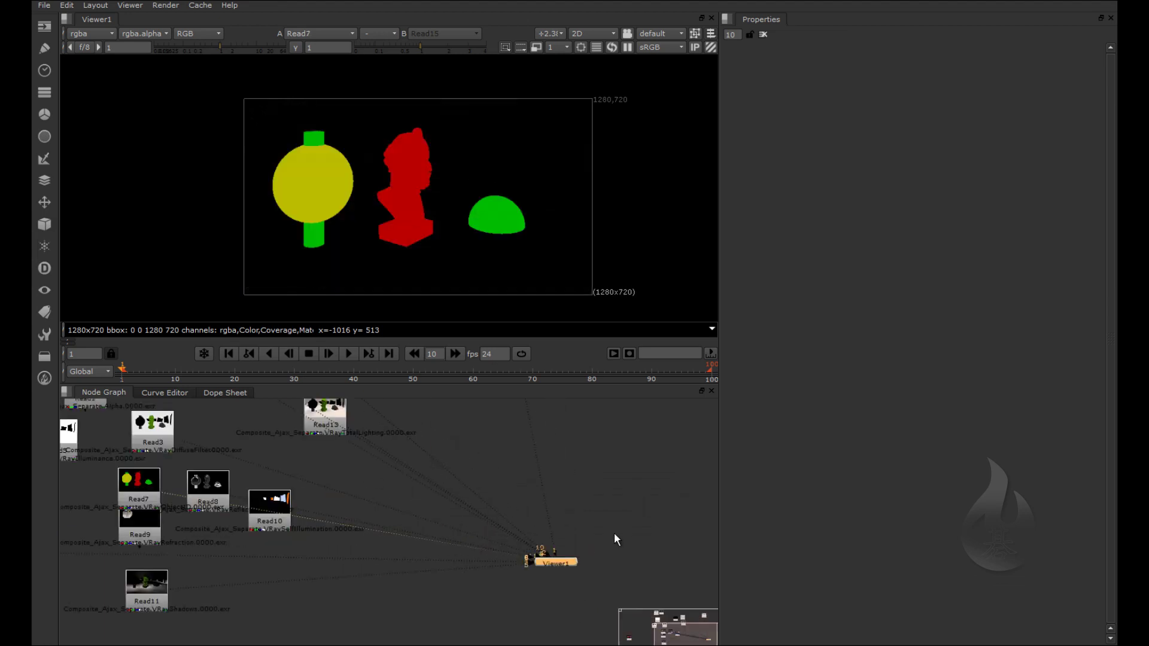
scroll(419, 504, "down", 2)
middle_click_drag(434, 491, 444, 528)
scroll(230, 514, "up", 4)
middle_click_drag(317, 510, 368, 431)
left_click_drag(362, 504, 241, 510)
left_click_drag(333, 484, 265, 478)
left_click_drag(226, 530, 590, 533)
scroll(244, 507, "down", 3)
scroll(224, 499, "up", 5)
left_click_drag(272, 475, 189, 483)
Step: Reposition Read7, Read8 and Read10 toward the lower left of the graph
left_click(401, 468)
left_click_drag(343, 457, 142, 645)
middle_click_drag(539, 500, 265, 499)
left_click_drag(426, 477, 238, 467)
scroll(237, 467, "down", 5)
scroll(317, 475, "up", 7)
left_click(358, 492)
left_click_drag(358, 492, 199, 489)
scroll(199, 490, "down", 6)
middle_click_drag(199, 490, 249, 562)
left_click_drag(249, 562, 249, 601)
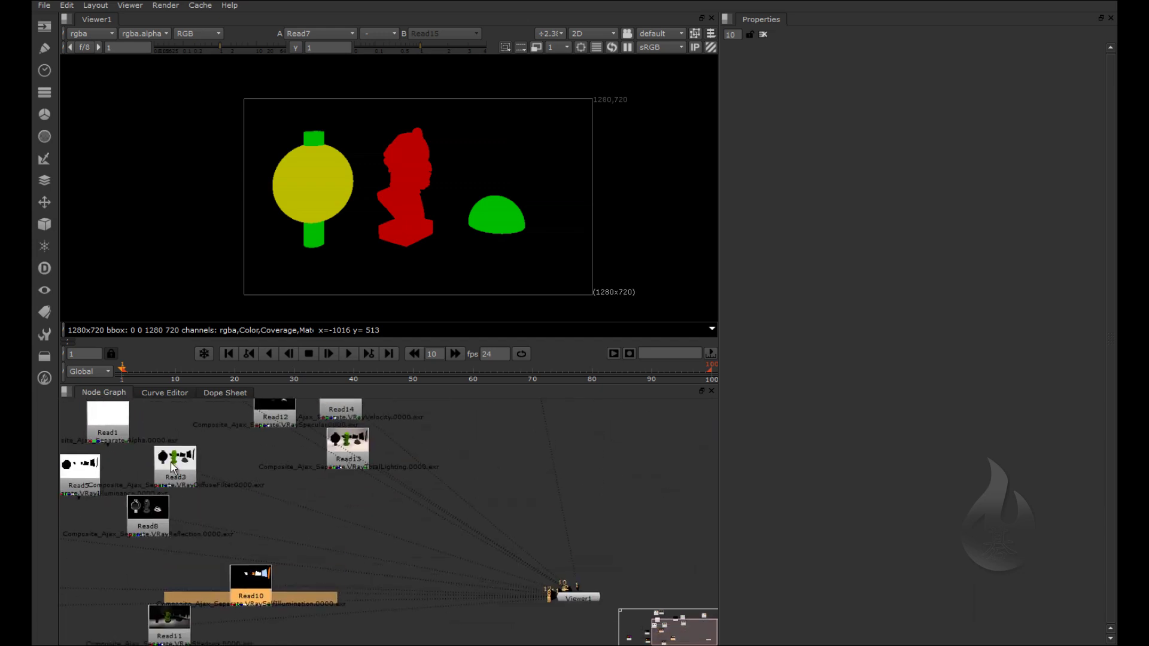
scroll(173, 467, "up", 4)
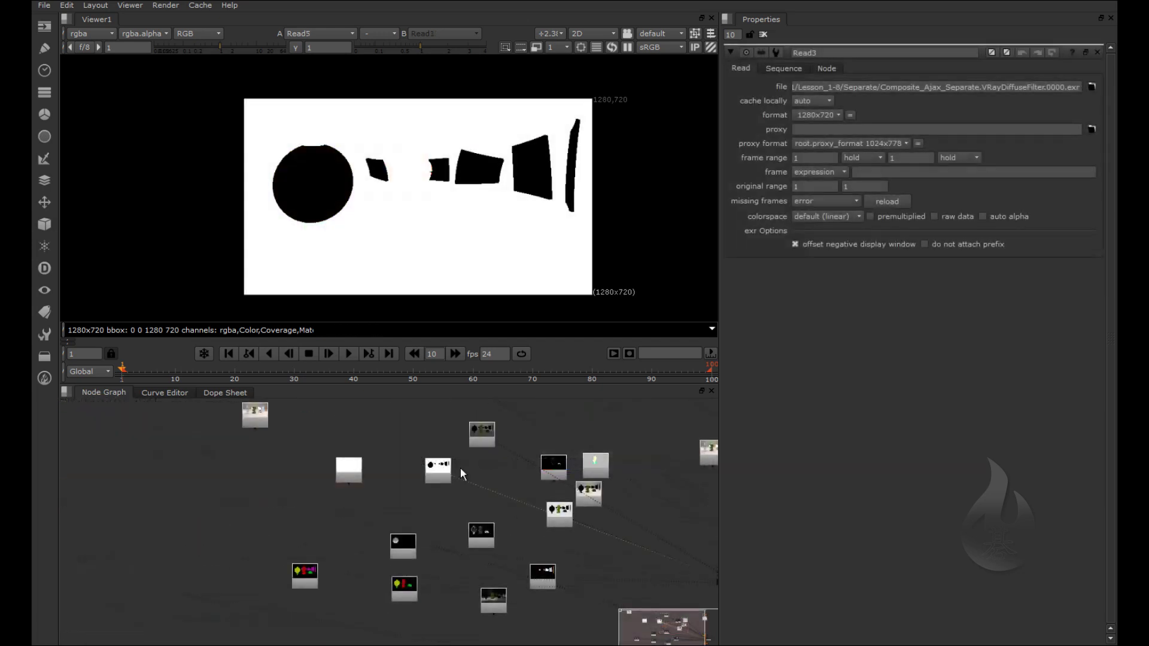
scroll(461, 468, "down", 2)
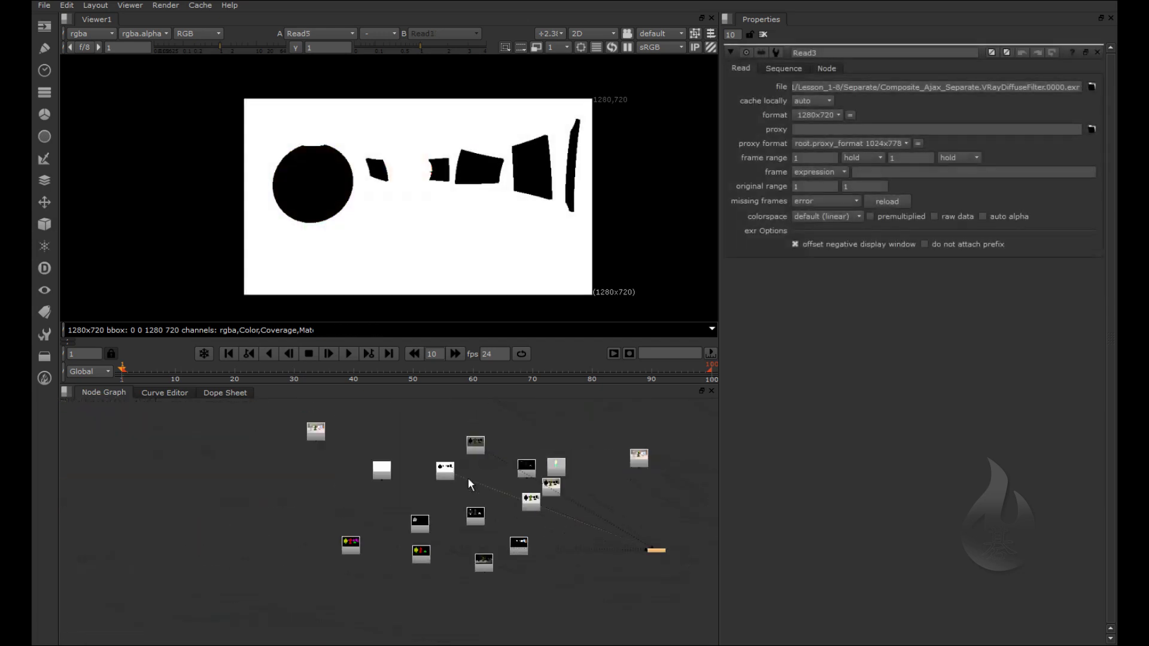
Step: Place Read15 slightly right and display its combined render on viewer input 1
left_click(638, 463)
middle_click_drag(637, 466, 398, 465)
scroll(397, 465, "up", 4)
left_click_drag(405, 443, 469, 456)
key("1")
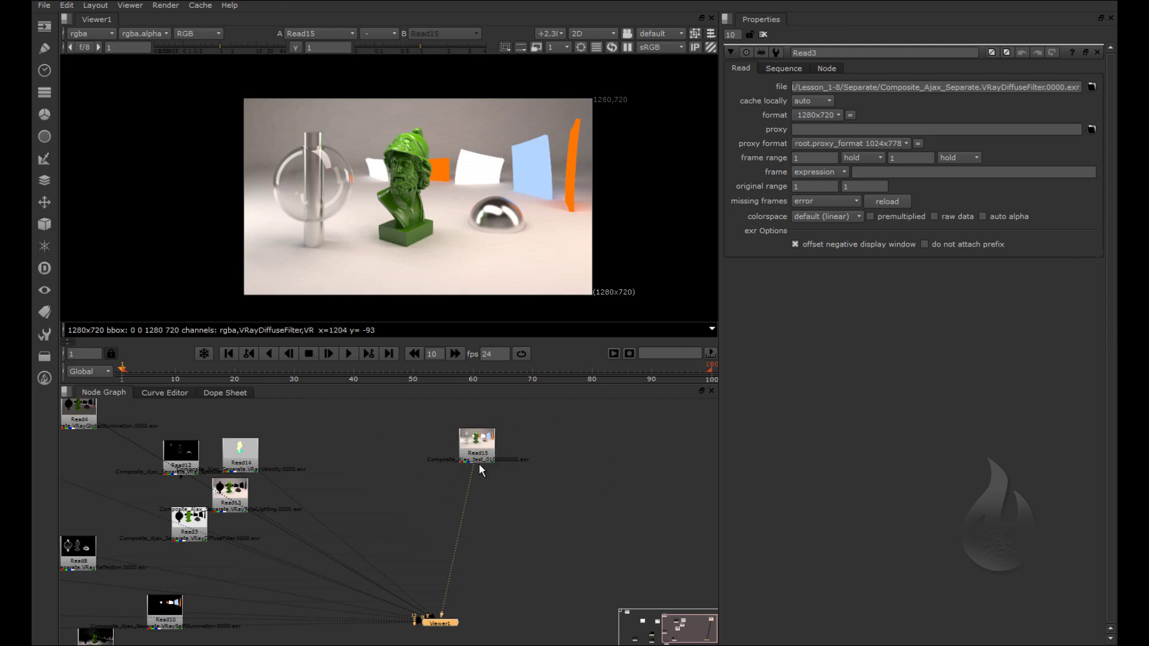
scroll(479, 463, "up", 5)
left_click(535, 453)
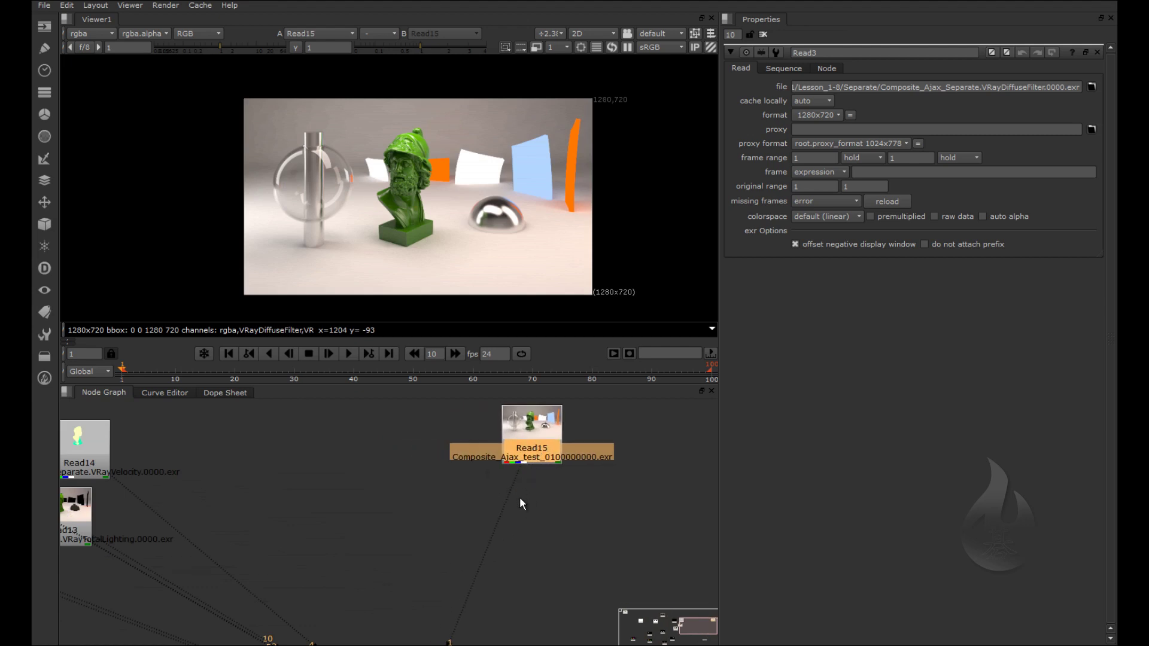
Step: Add a LayerContactSheet node under Read15 using the Tab search 'lay'
key("Tab")
type("lay")
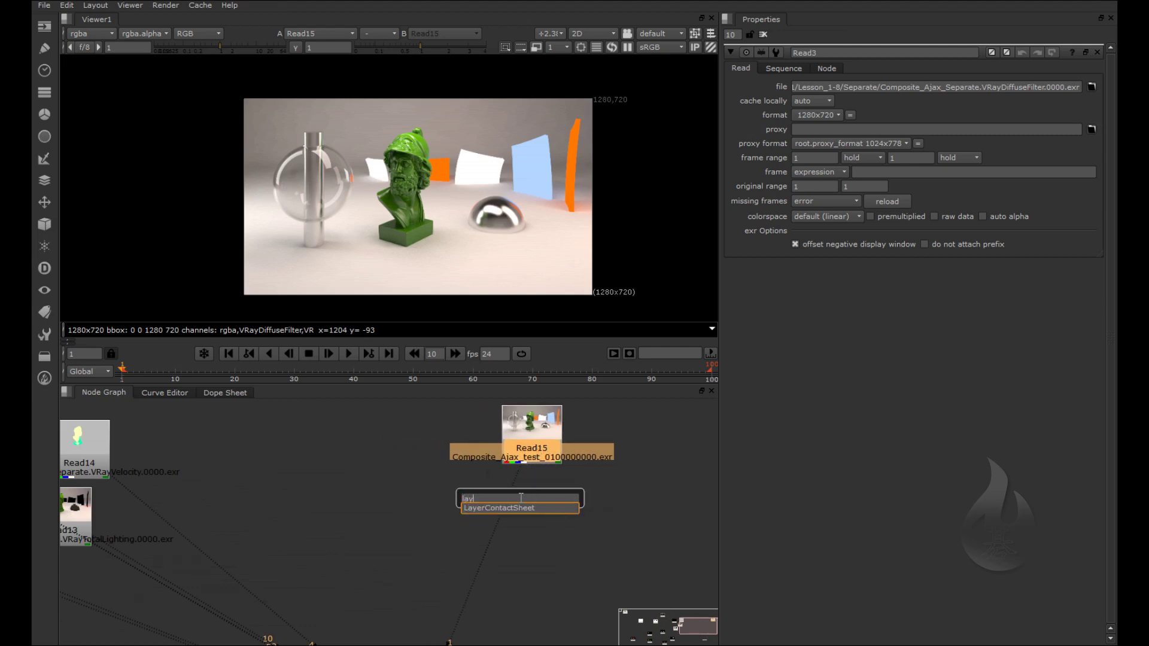
key("Return")
scroll(534, 204, "up", 2)
scroll(533, 204, "down", 4)
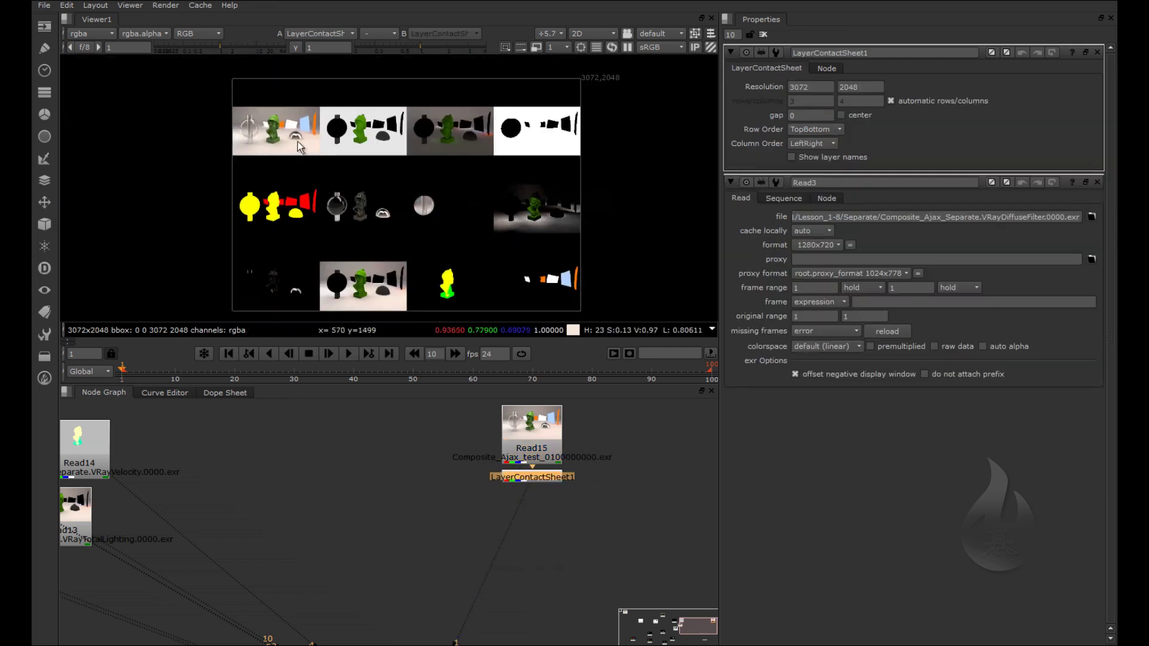
left_click_drag(534, 451, 534, 440)
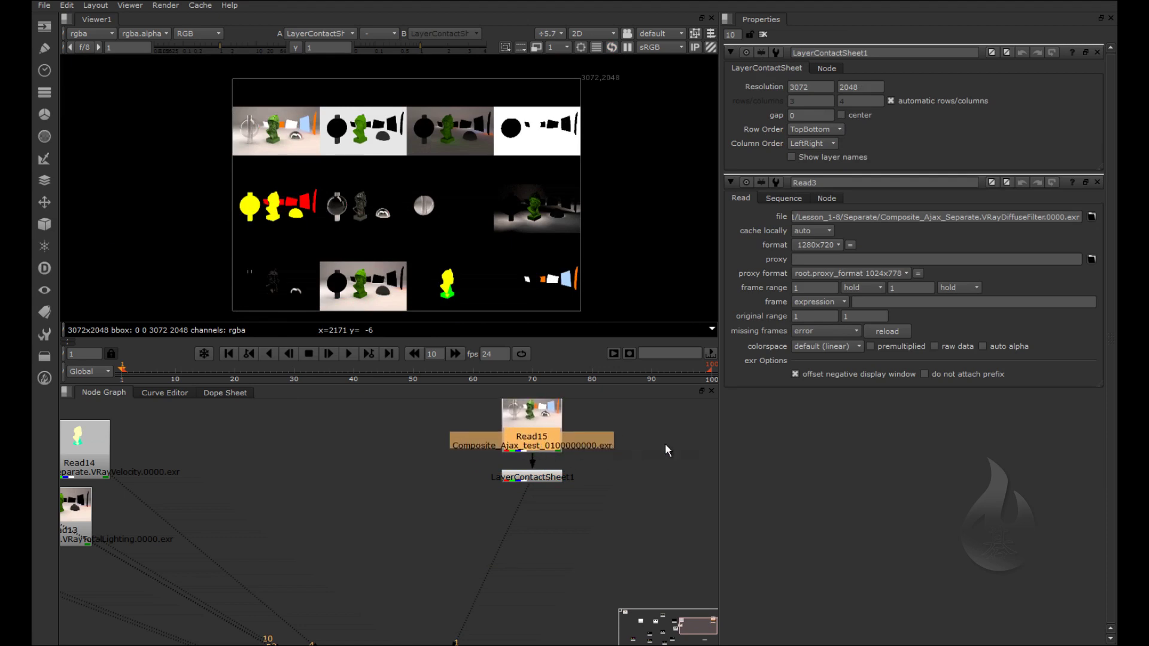
Step: Enable Show layer names and inspect the rgba, VRayDiffuseFilter and VRayGlobalIllumination tiles
left_click(555, 480)
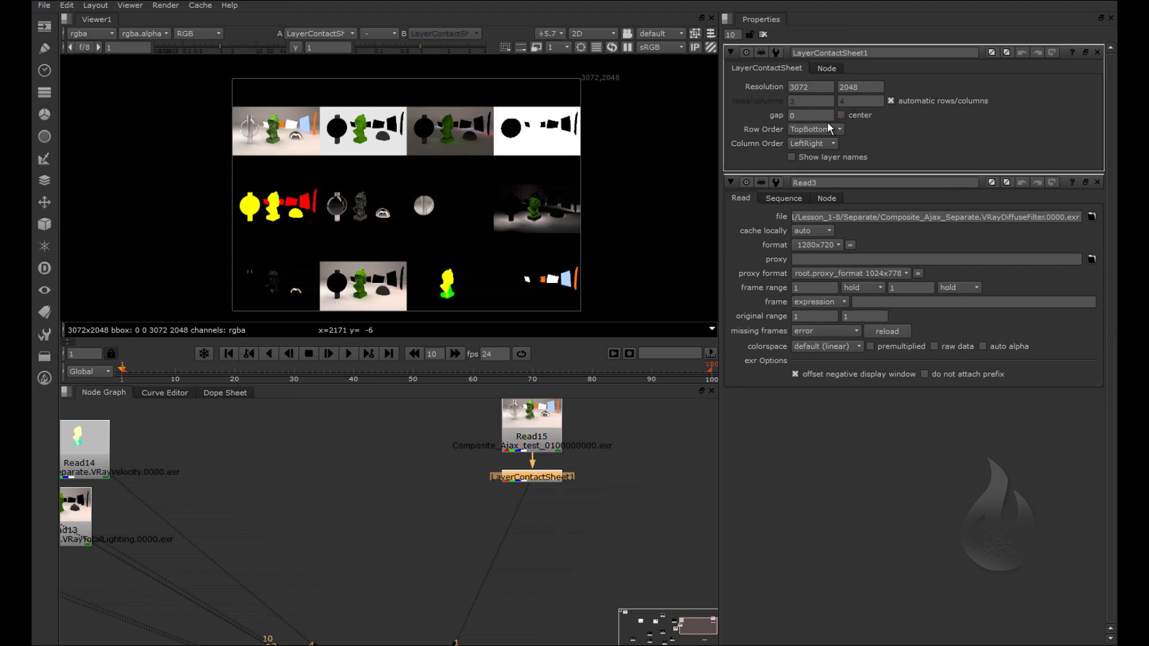
left_click(791, 157)
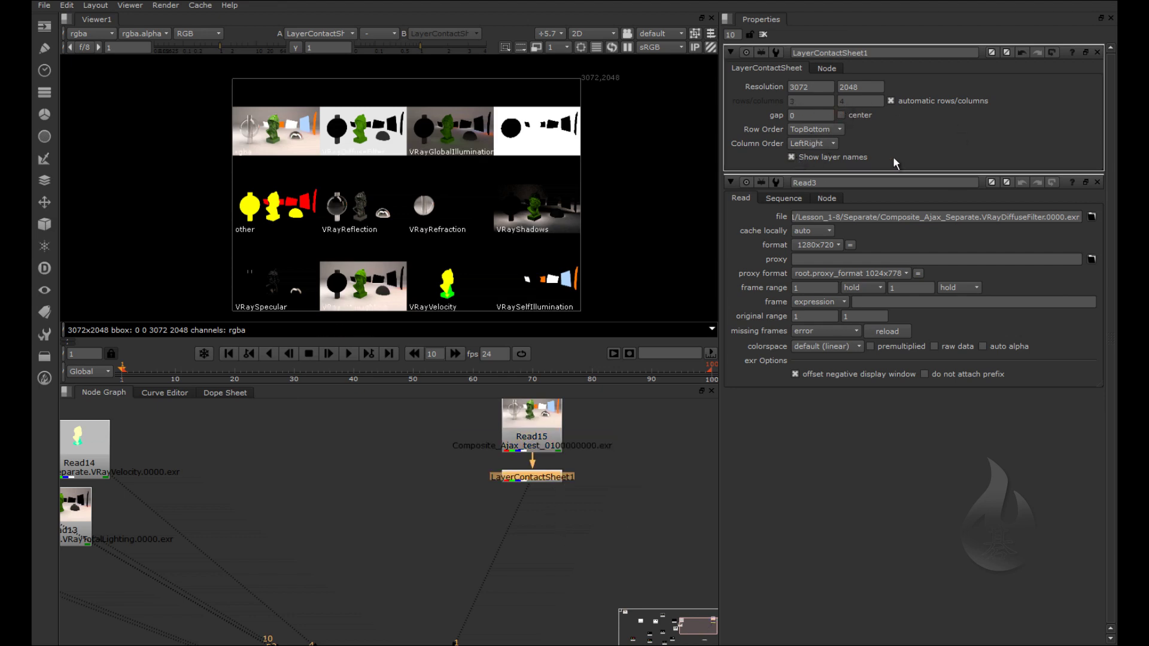
scroll(298, 151, "up", 7)
middle_click_drag(117, 181, 324, 192)
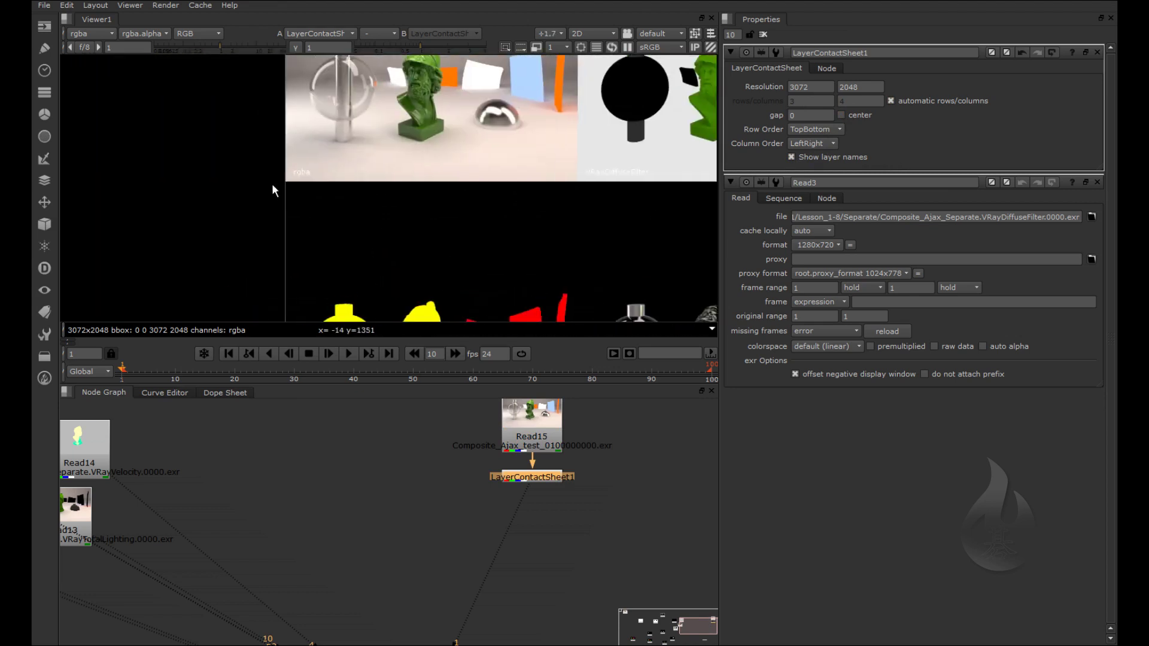
scroll(313, 181, "up", 3)
scroll(332, 180, "down", 1)
scroll(333, 181, "down", 2)
middle_click_drag(466, 185, 67, 184)
scroll(238, 183, "up", 1)
scroll(238, 183, "up", 1)
middle_click_drag(516, 181, 137, 182)
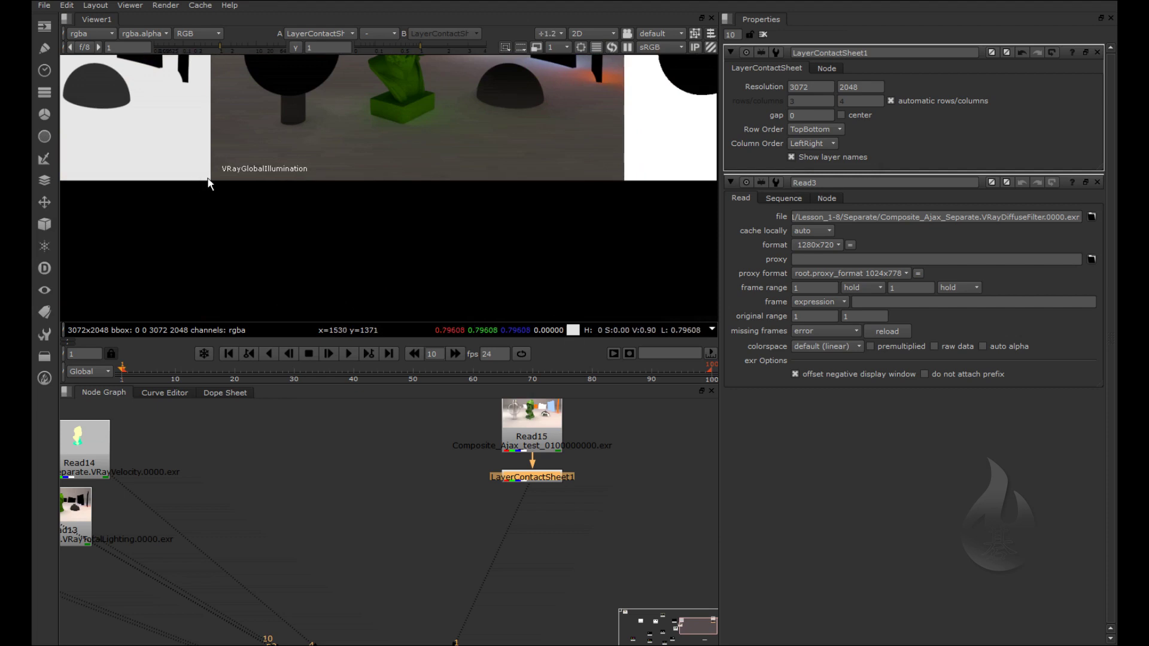
middle_click_drag(613, 182, 187, 182)
scroll(460, 182, "down", 2)
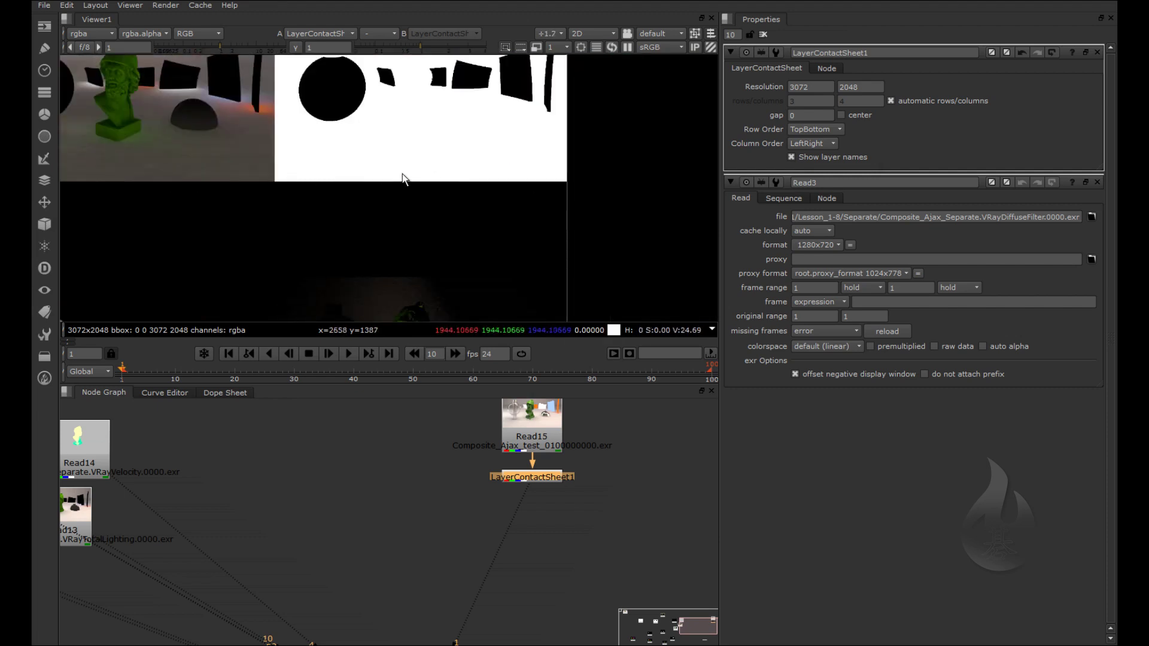
middle_click_drag(303, 172, 413, 173)
Step: Pan over the Reflection, Refraction, Velocity, SelfIllumination, Specular and TotalLighting tiles, then reselect Read15
middle_click_drag(505, 172, 451, 152)
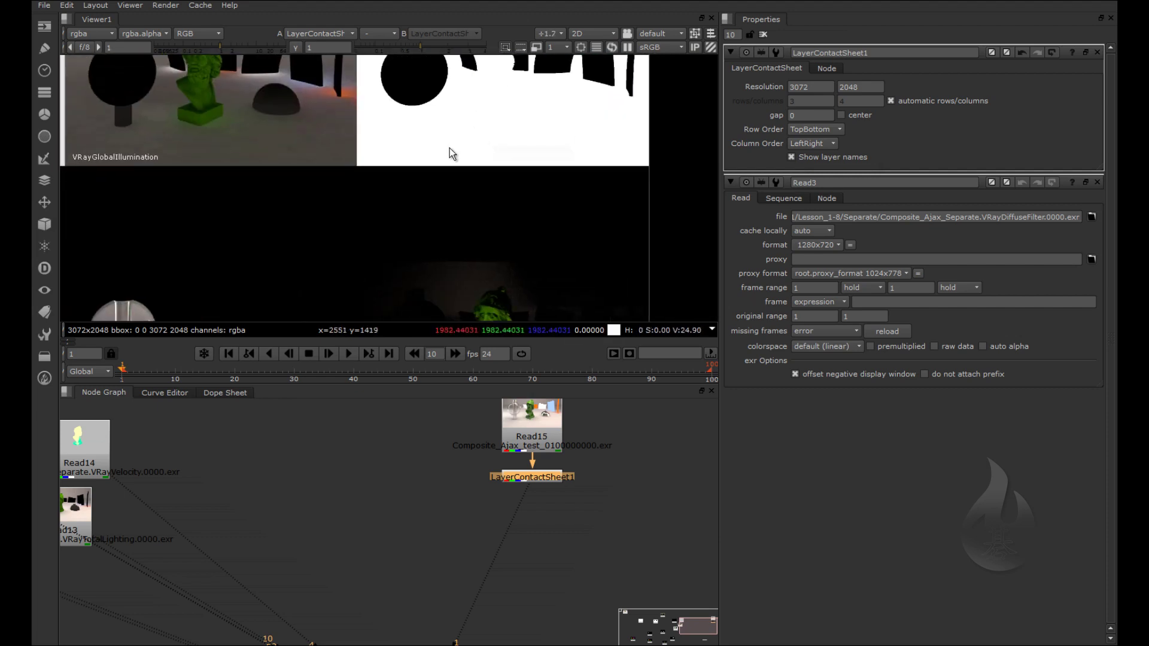
middle_click_drag(372, 233, 646, 191)
middle_click_drag(513, 208, 668, 191)
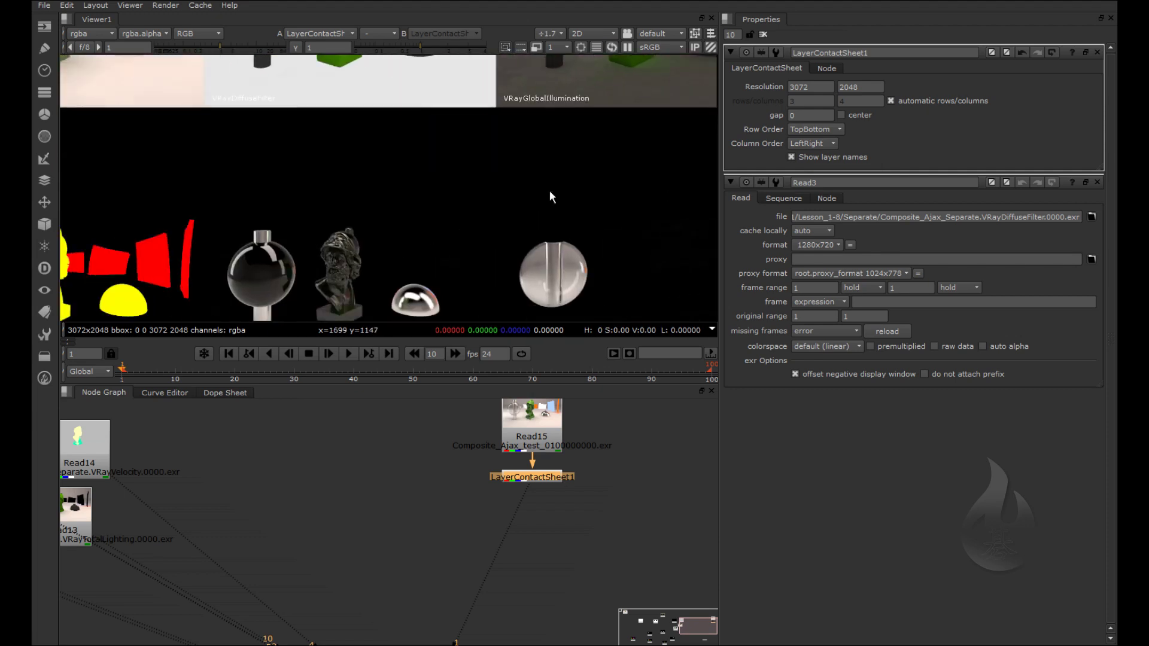
middle_click_drag(74, 306, 151, 189)
middle_click_drag(504, 180, 259, 186)
scroll(440, 200, "down", 2)
middle_click_drag(484, 199, 322, 146)
scroll(439, 241, "down", 1)
middle_click_drag(349, 219, 474, 168)
middle_click_drag(400, 192, 443, 220)
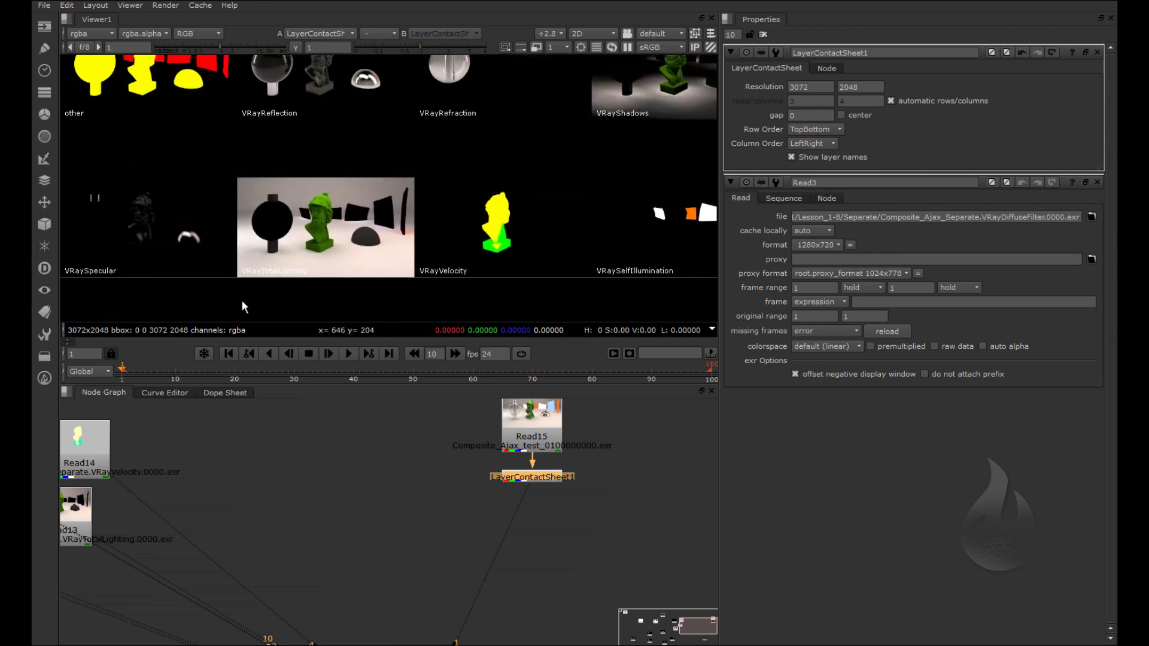
scroll(556, 216, "down", 1)
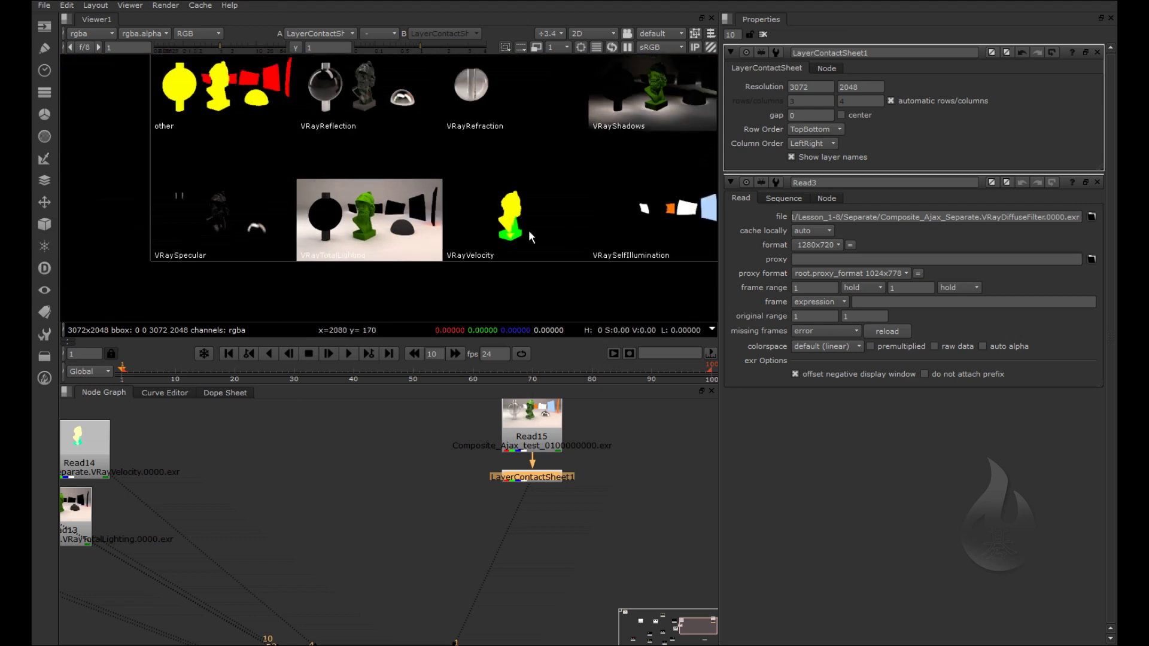
scroll(562, 229, "down", 2)
left_click(546, 433)
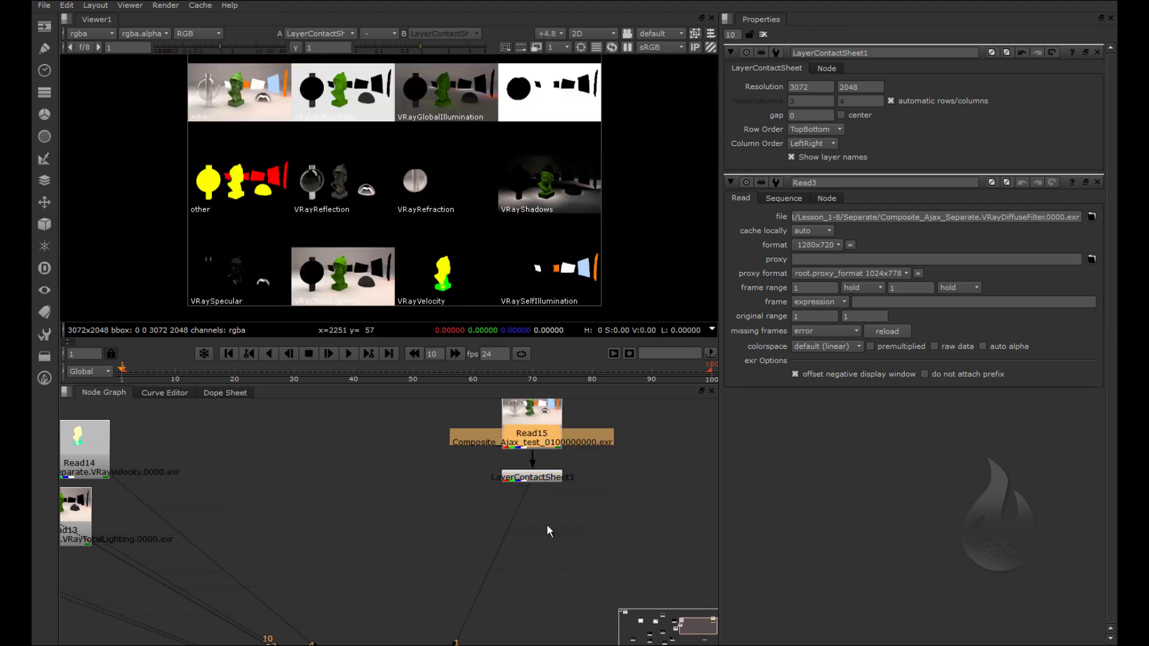
middle_click_drag(546, 518, 374, 544)
Step: Try the sRGB colorspace on Read15 and show Read15 in the viewer
double_click(371, 443)
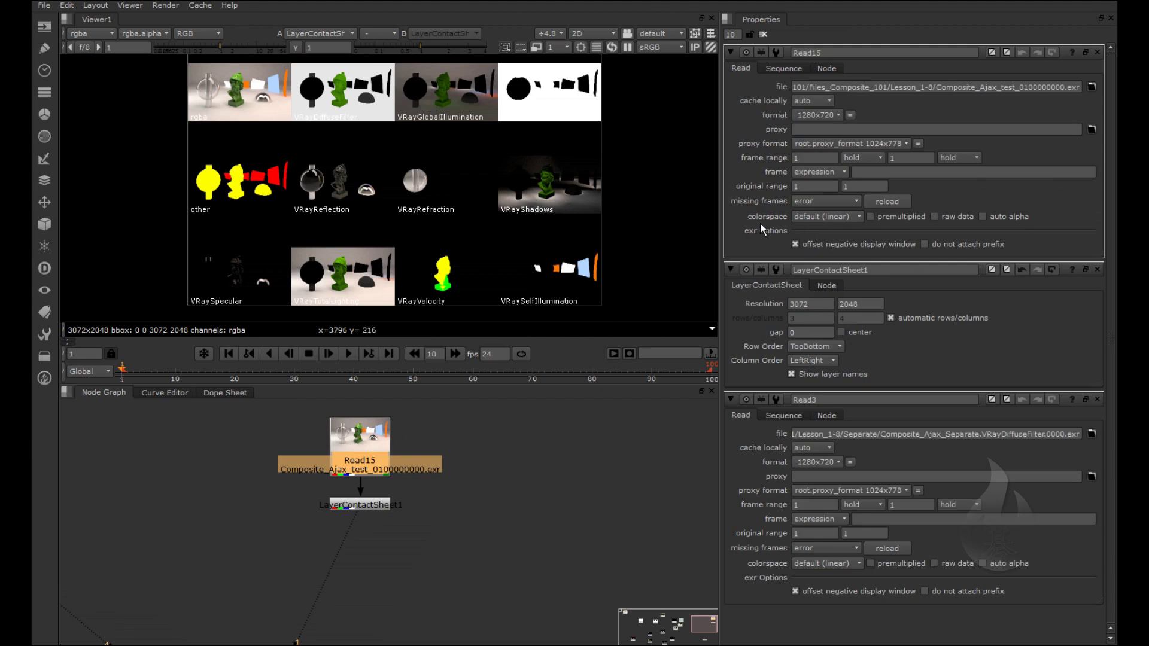
left_click(835, 218)
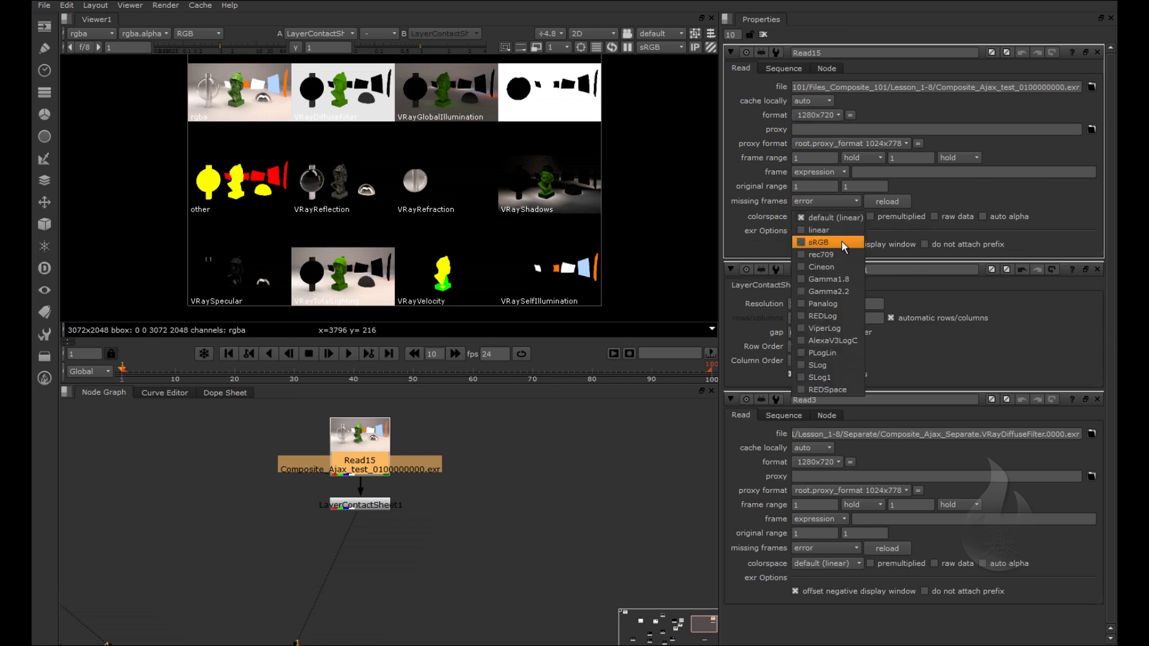
left_click(842, 240)
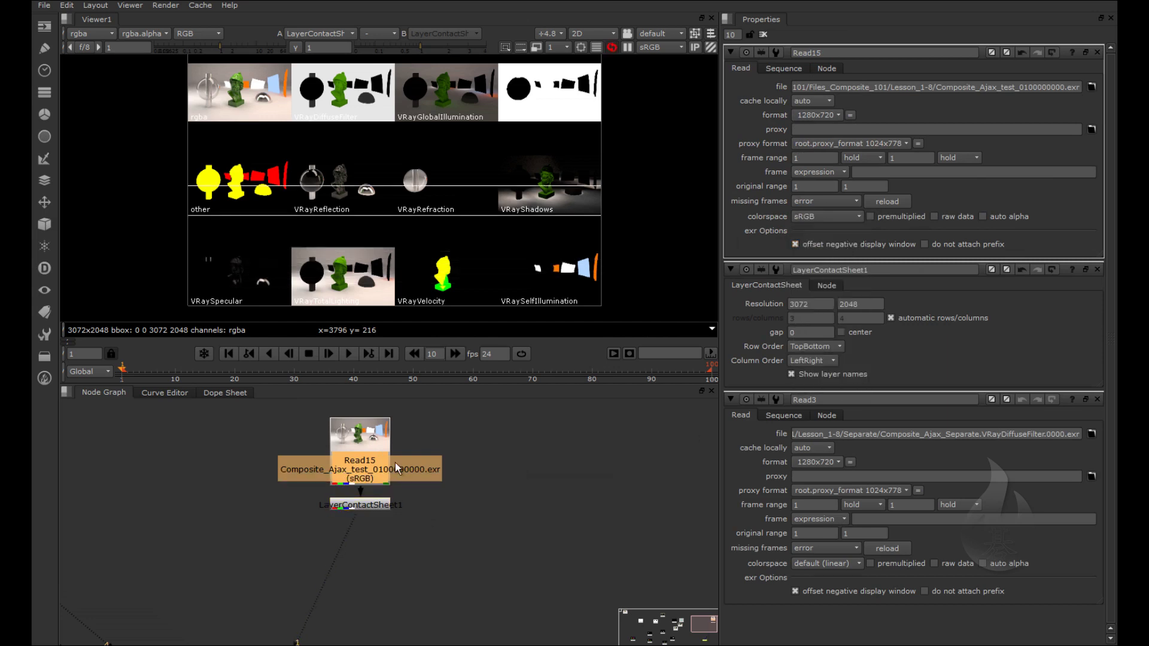
left_click_drag(369, 503, 378, 553)
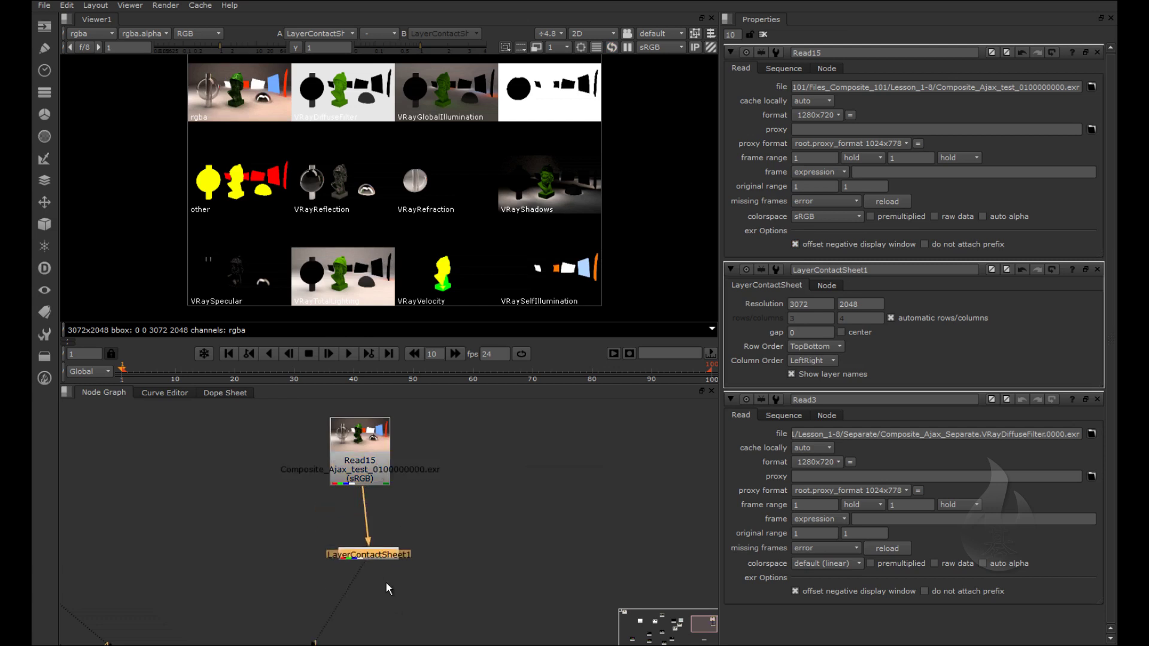
left_click(359, 446)
key("1")
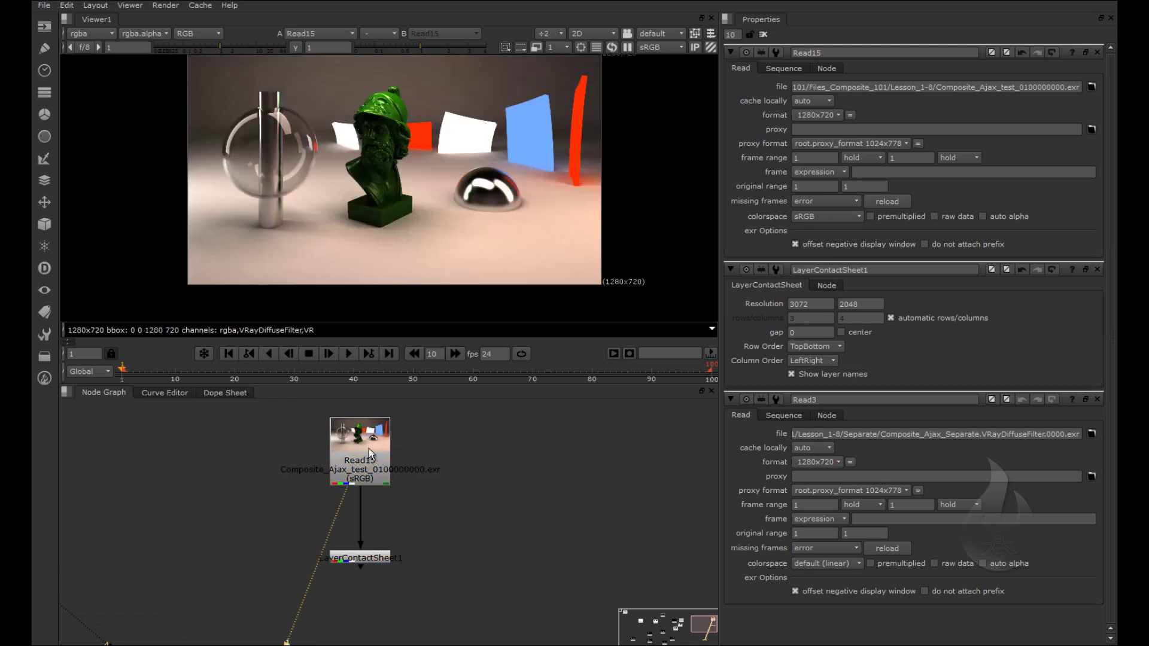
Step: Test Gamma1.8 and Gamma2.2 on Read15, then return its colorspace to default (linear)
left_click(839, 217)
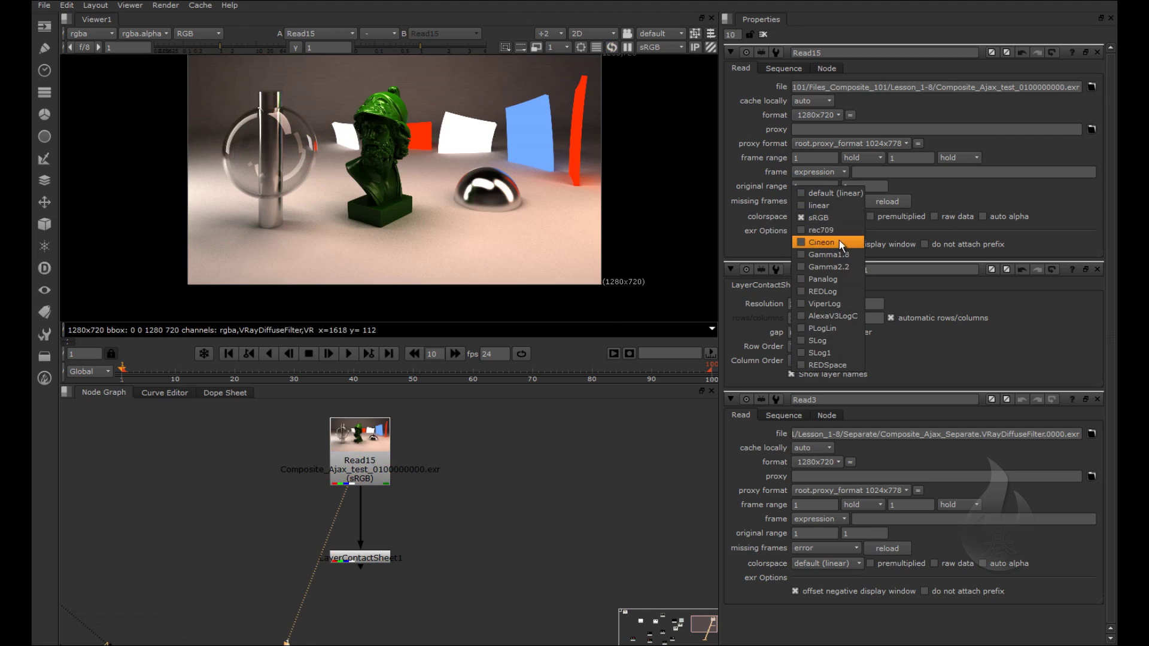
left_click(846, 255)
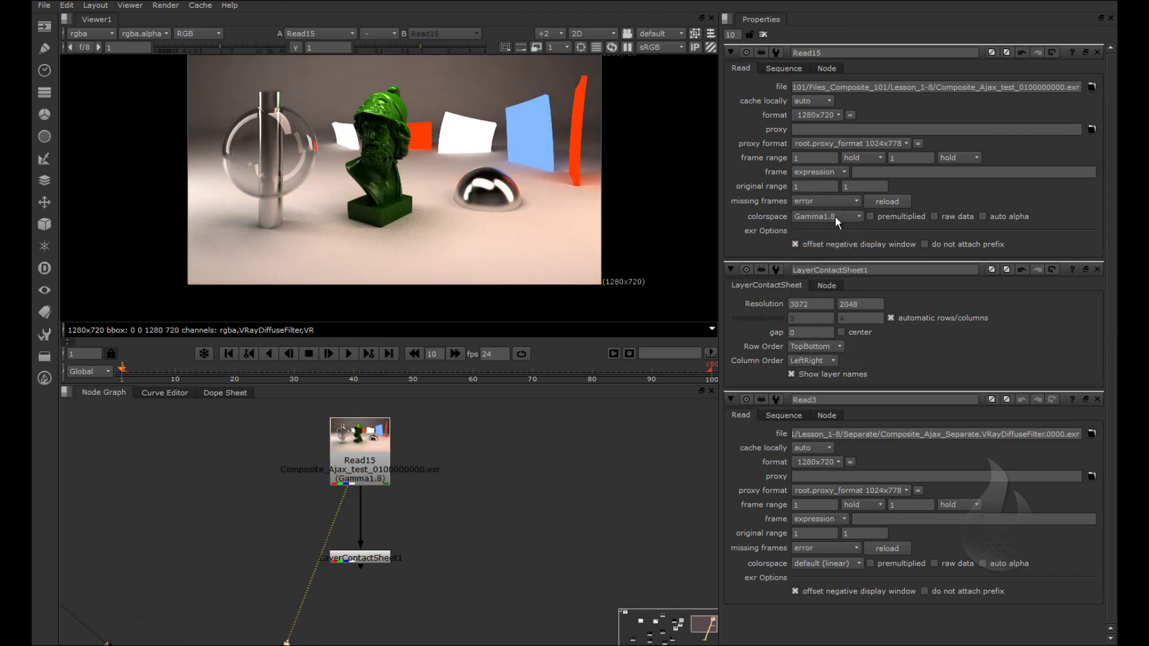
left_click(835, 217)
left_click(839, 233)
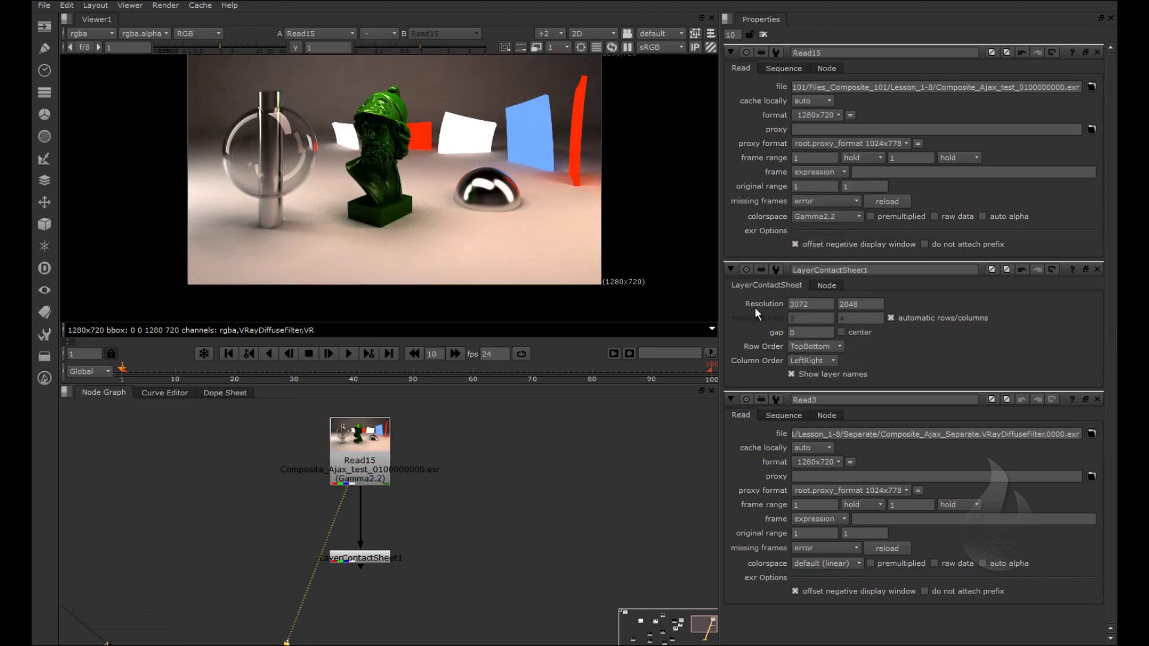
left_click(825, 217)
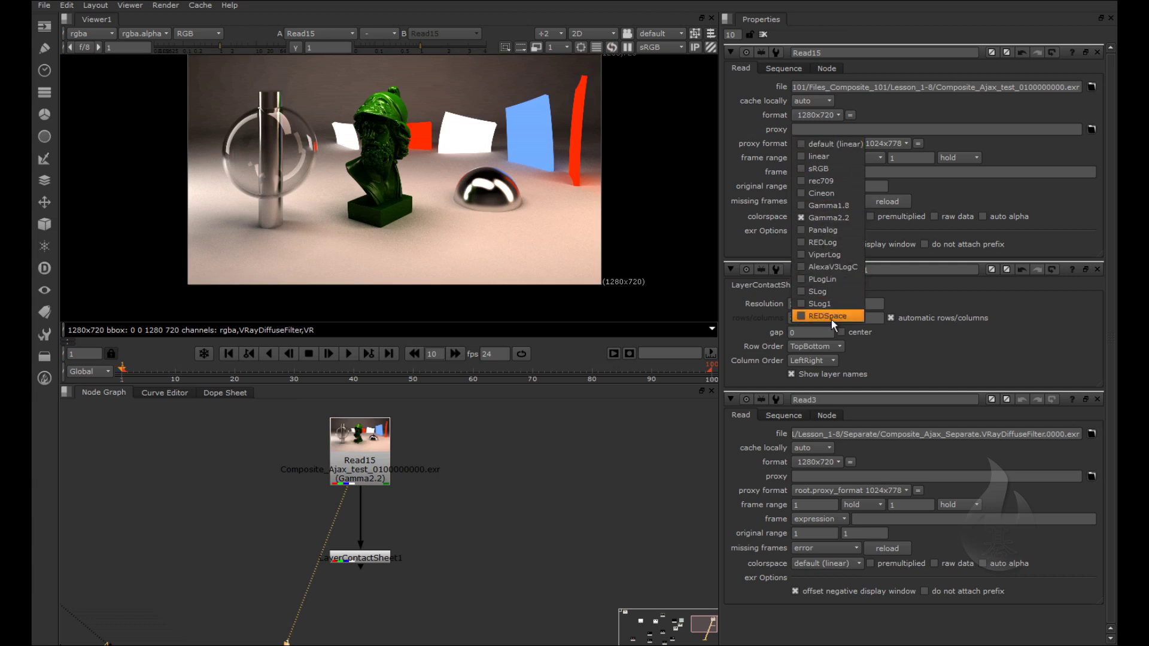
left_click(828, 196)
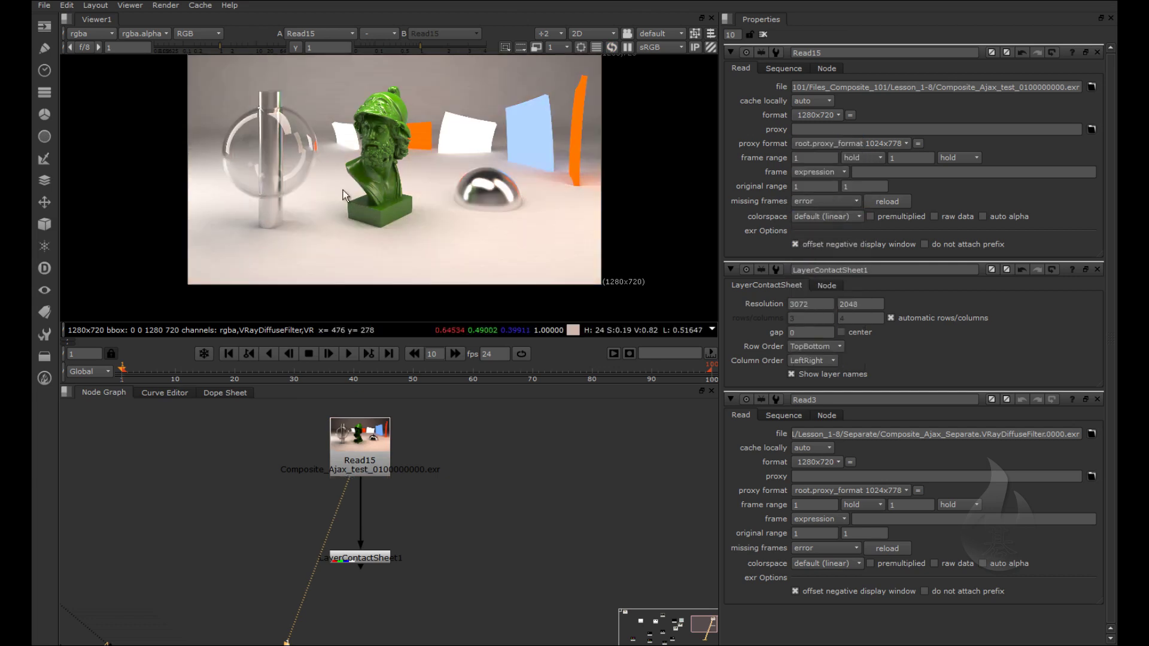
scroll(354, 211, "down", 2)
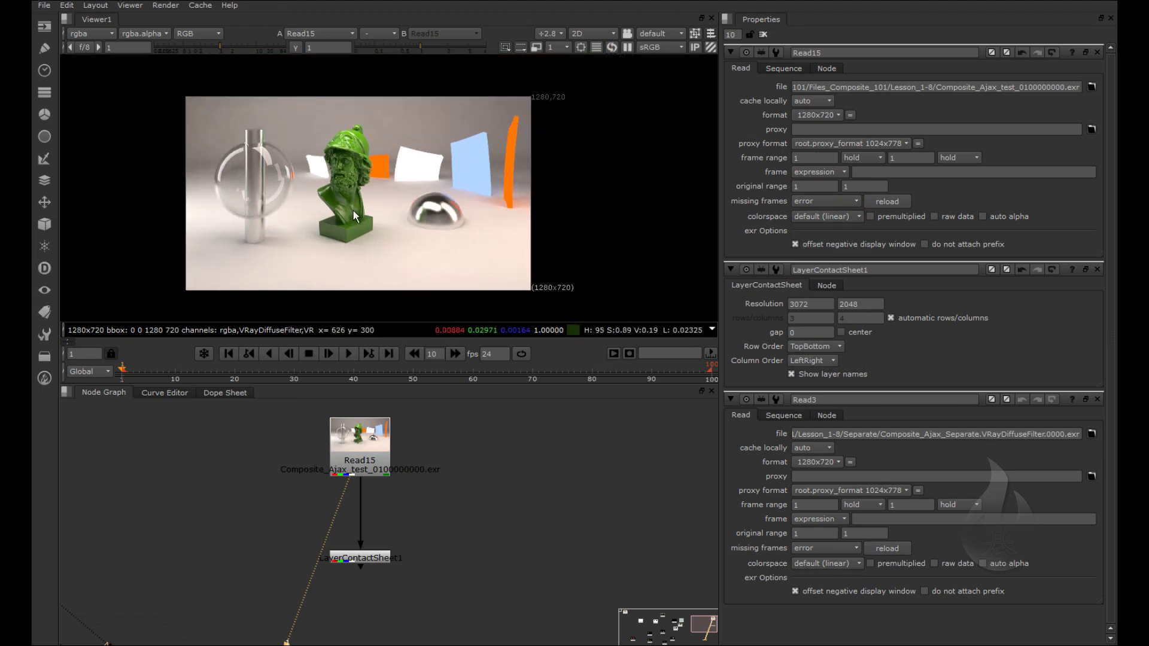
scroll(354, 211, "up", 2)
scroll(523, 179, "down", 2)
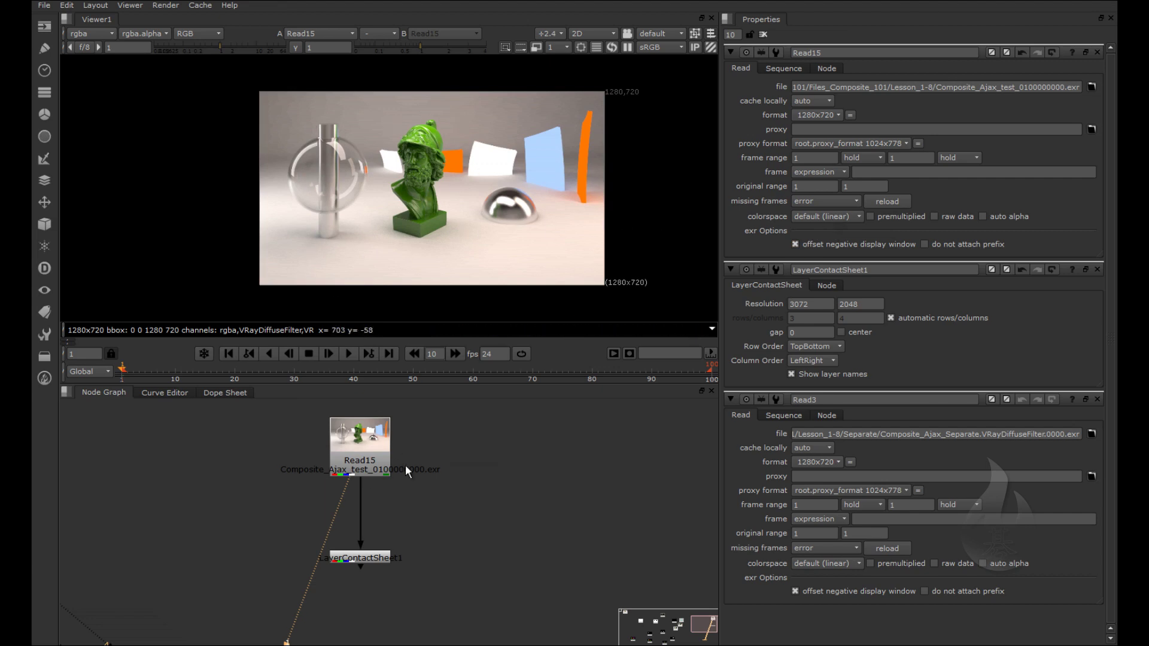
Step: Toggle Read15's premultiplied on and off and check proxy formats without changing anything
left_click(871, 217)
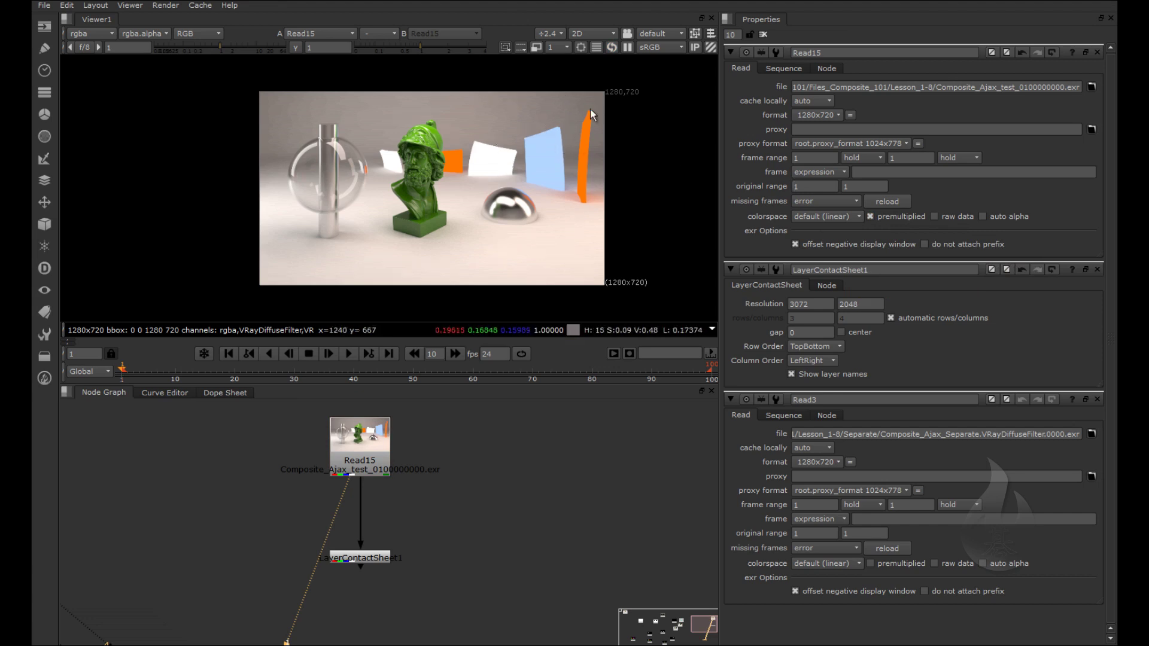
left_click(878, 217)
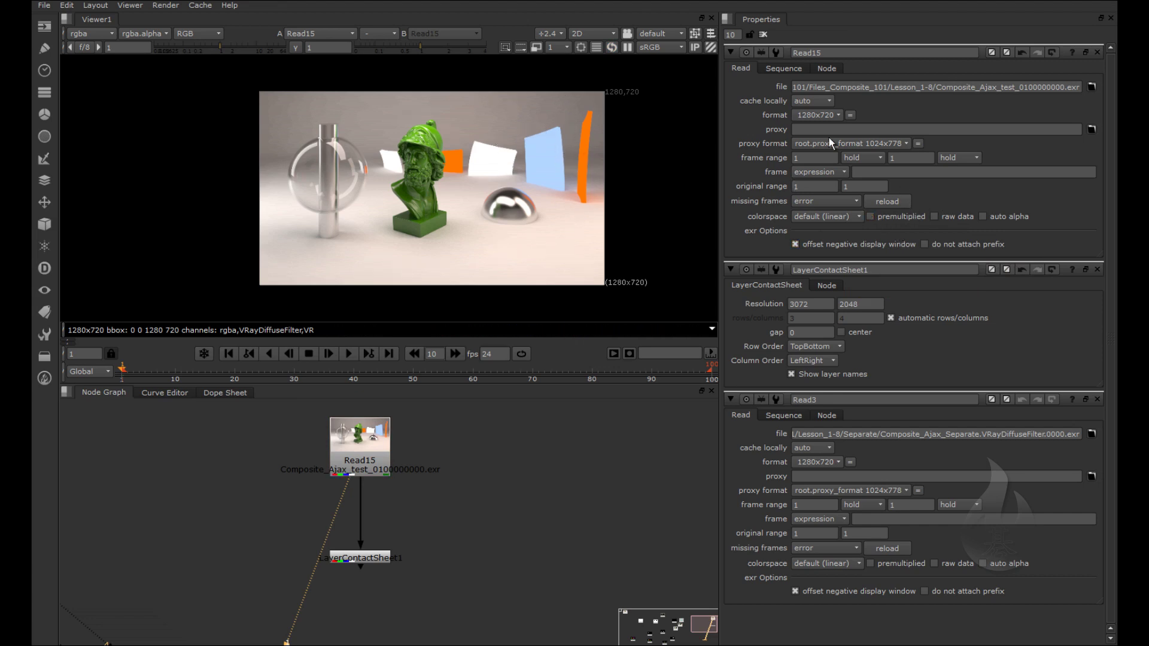
left_click(906, 144)
left_click(906, 145)
Step: Set the Project Settings full size format to 1280x720
key("s")
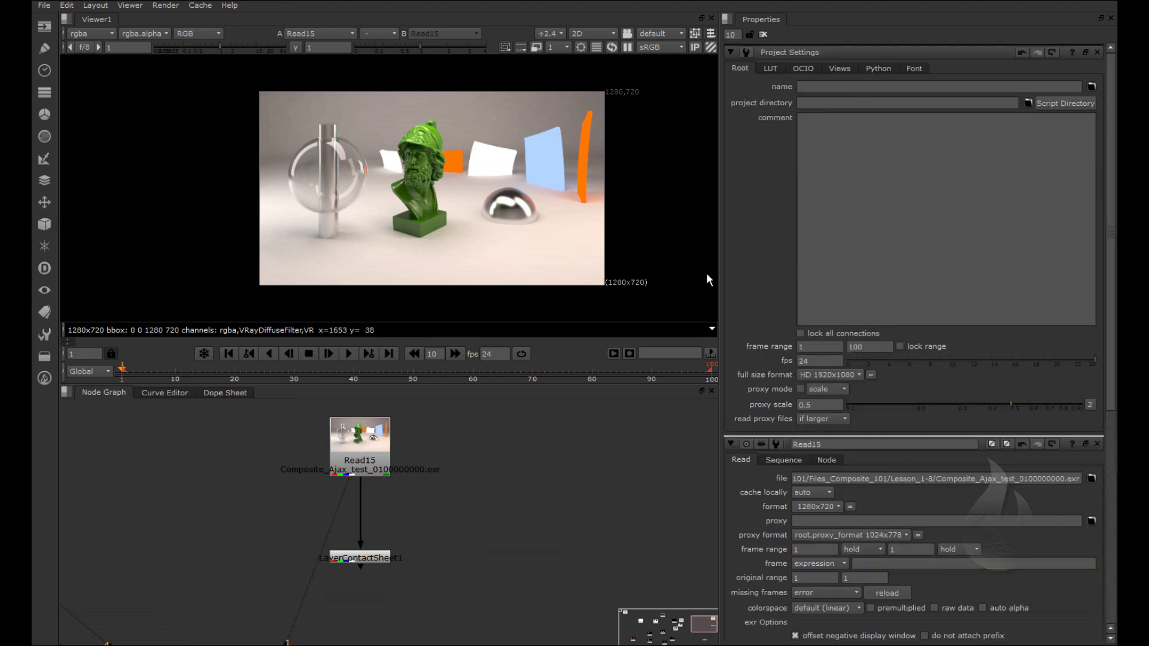
left_click(830, 375)
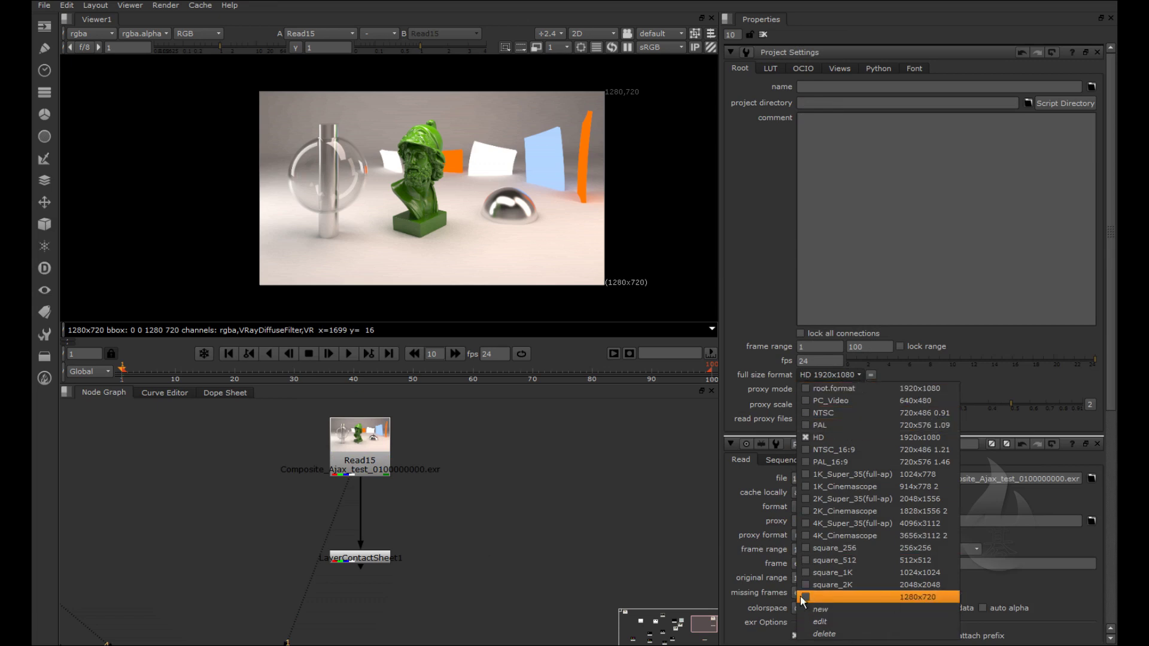
left_click(914, 597)
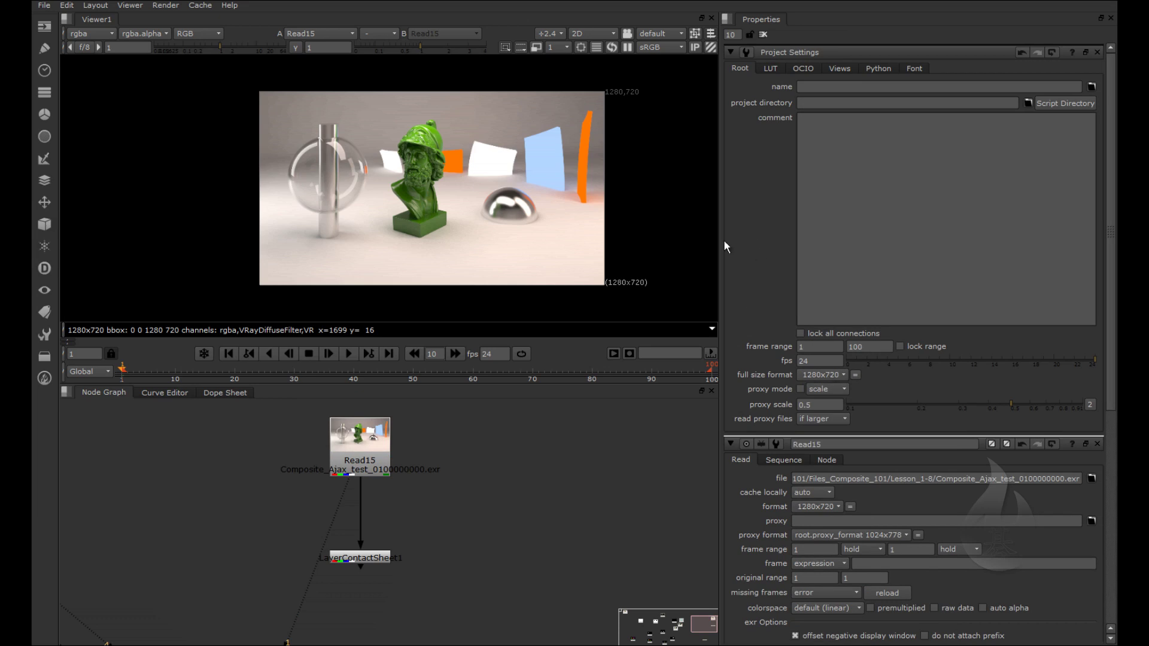
scroll(604, 90, "up", 6)
scroll(616, 90, "down", 6)
Step: Inspect Read15's source file path in the file browser and cancel without changes
double_click(359, 446)
left_click(838, 115)
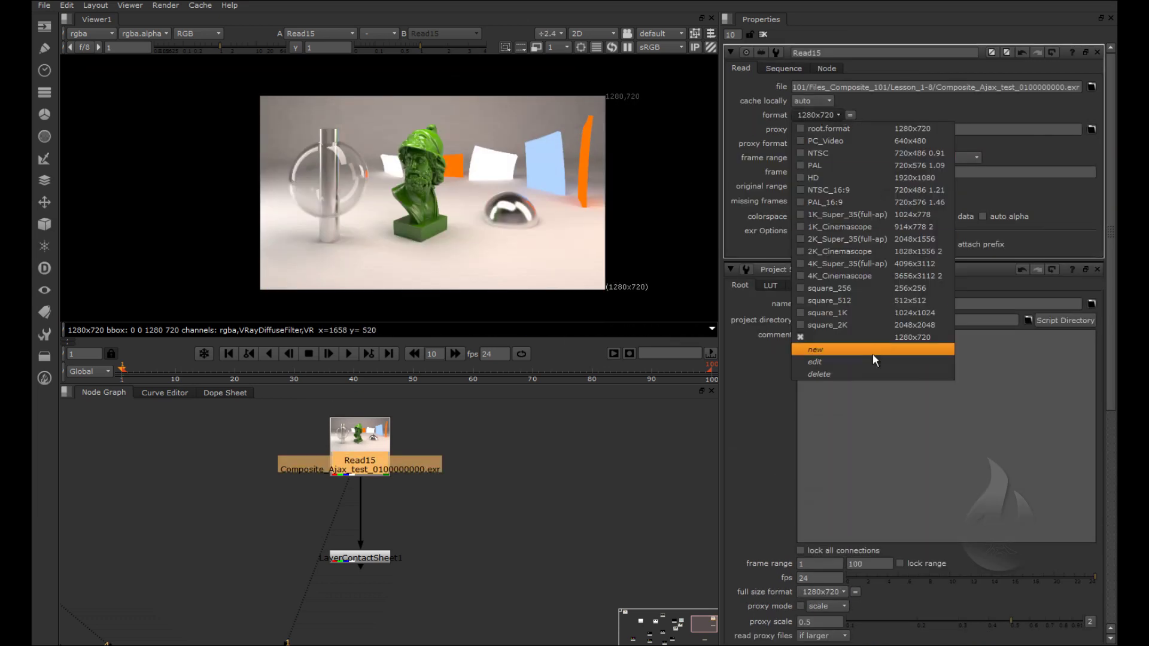
left_click(1059, 205)
left_click_drag(1080, 88, 571, 88)
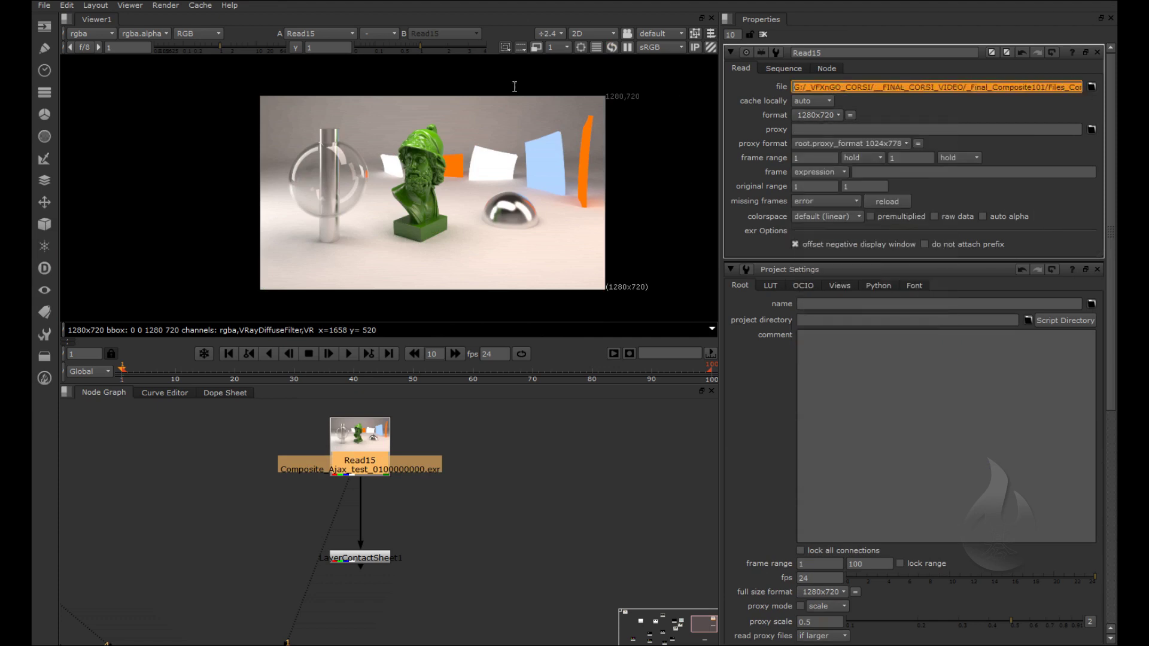
left_click(904, 91)
left_click_drag(854, 88, 1117, 83)
left_click(1092, 88)
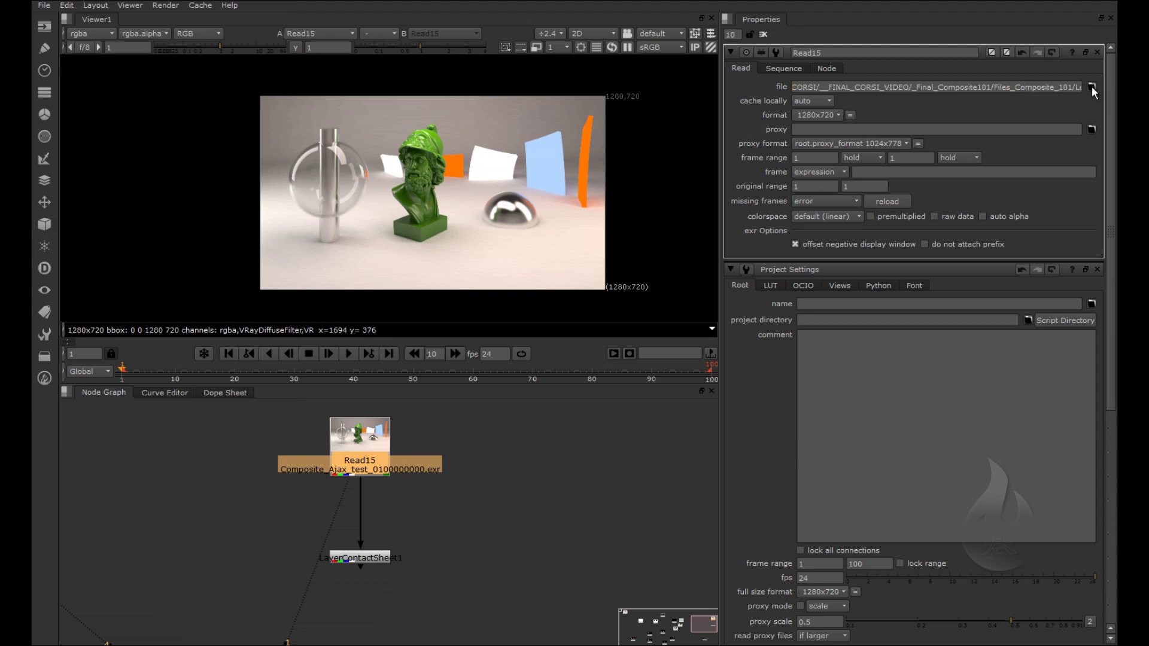
left_click(1081, 424)
scroll(472, 494, "down", 3)
scroll(432, 570, "up", 3)
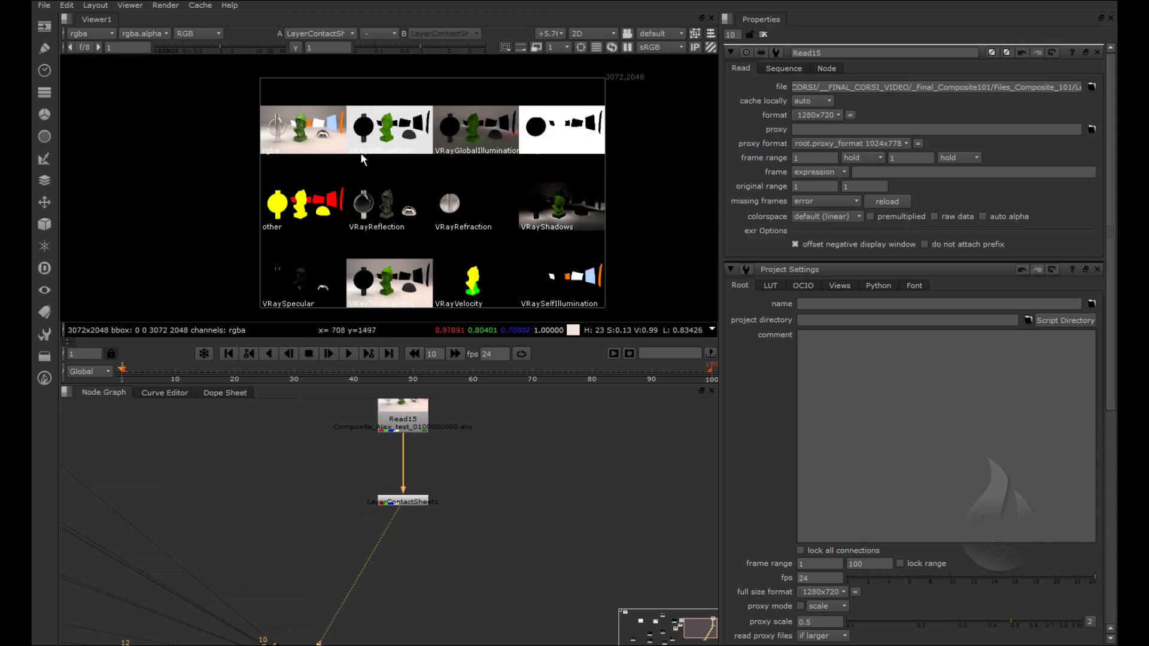
Step: Nudge the LayerContactSheet1 node down beneath Read15
middle_click_drag(454, 248, 340, 247)
scroll(340, 246, "up", 1)
scroll(397, 149, "down", 1)
middle_click_drag(357, 182, 395, 180)
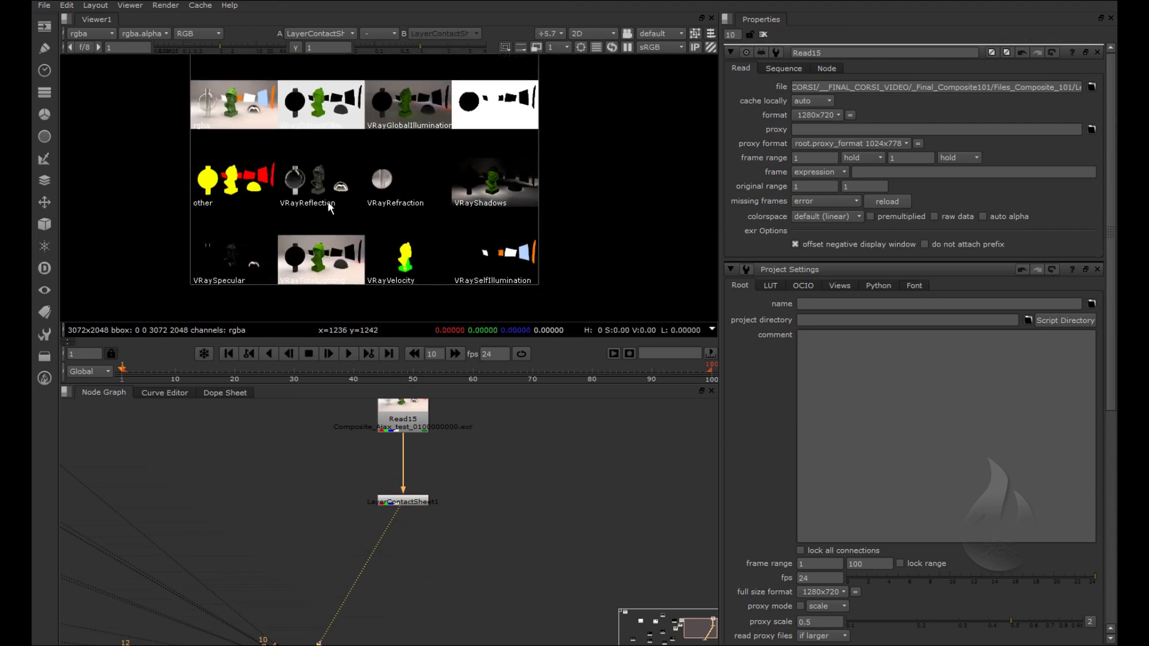
left_click(389, 431)
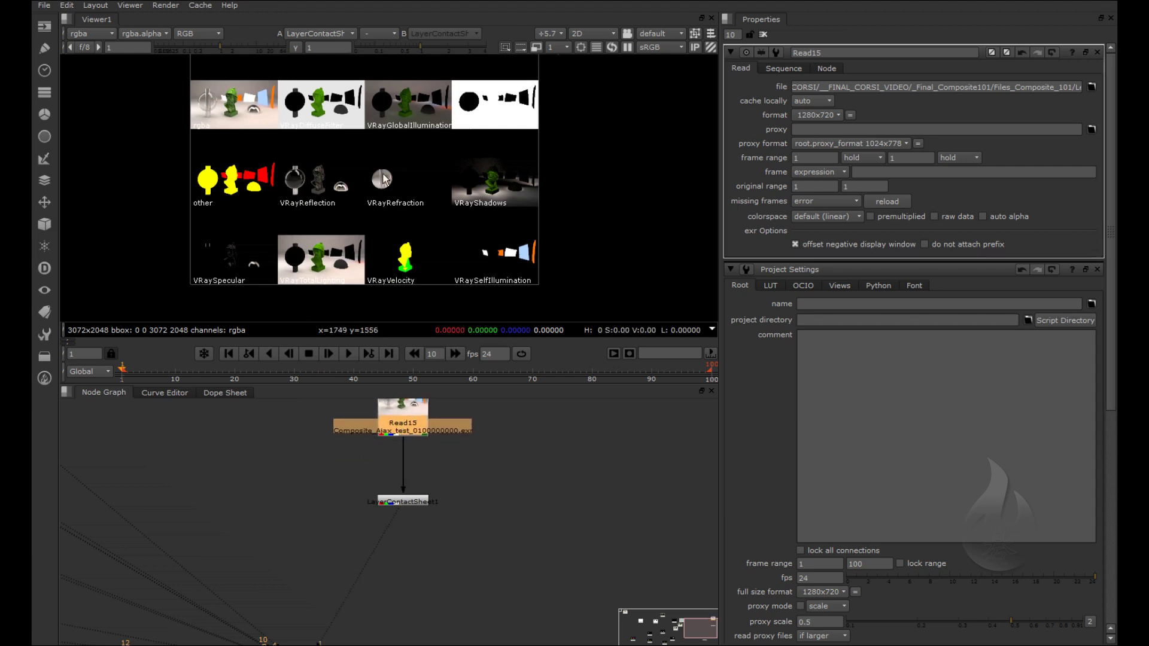
left_click_drag(390, 505, 401, 515)
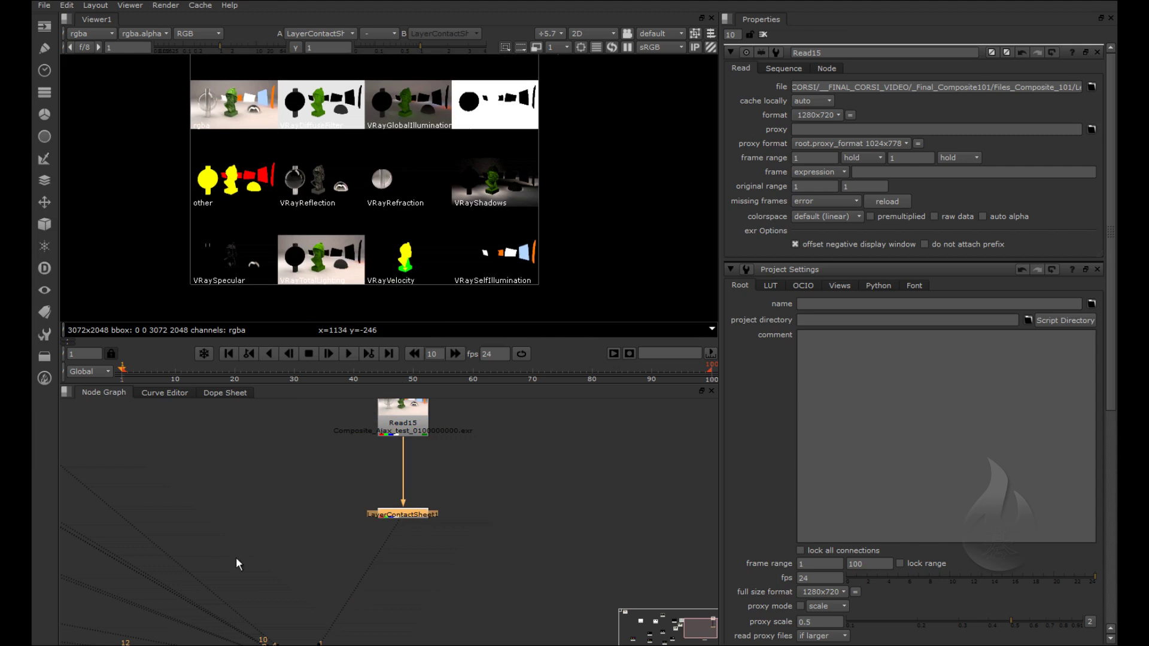
Step: Move Viewer1 lower and pull LayerContactSheet1 up closer to Read15
scroll(406, 578, "down", 2)
middle_click_drag(405, 578, 574, 410)
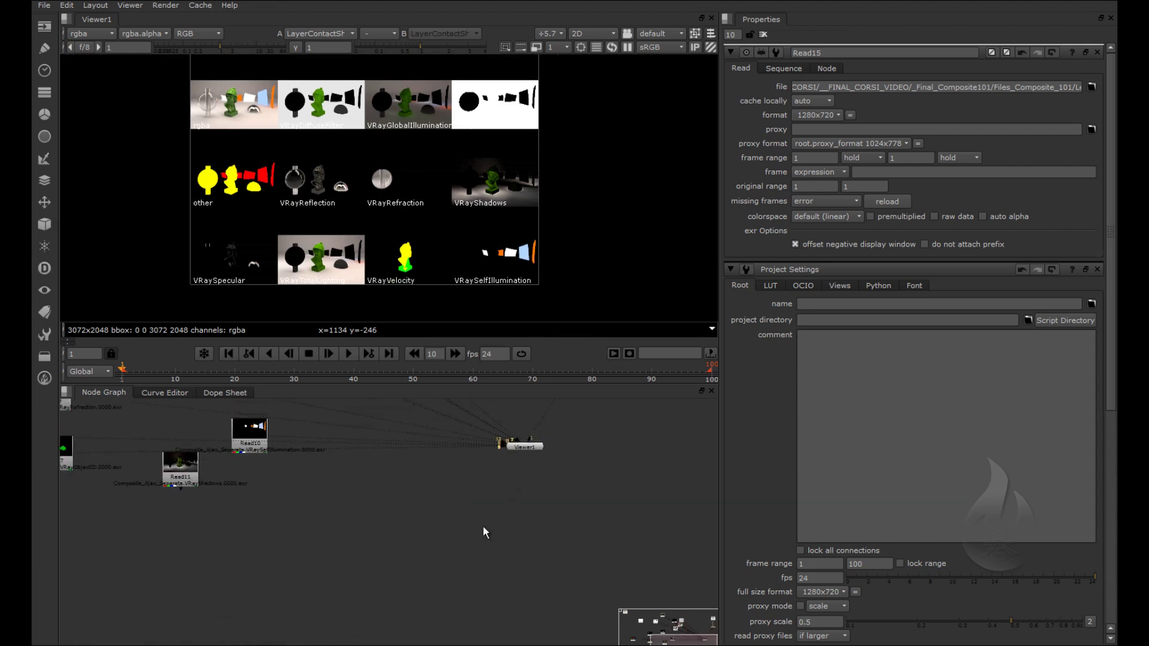
left_click_drag(501, 468, 493, 568)
middle_click_drag(549, 402, 522, 565)
scroll(490, 506, "up", 2)
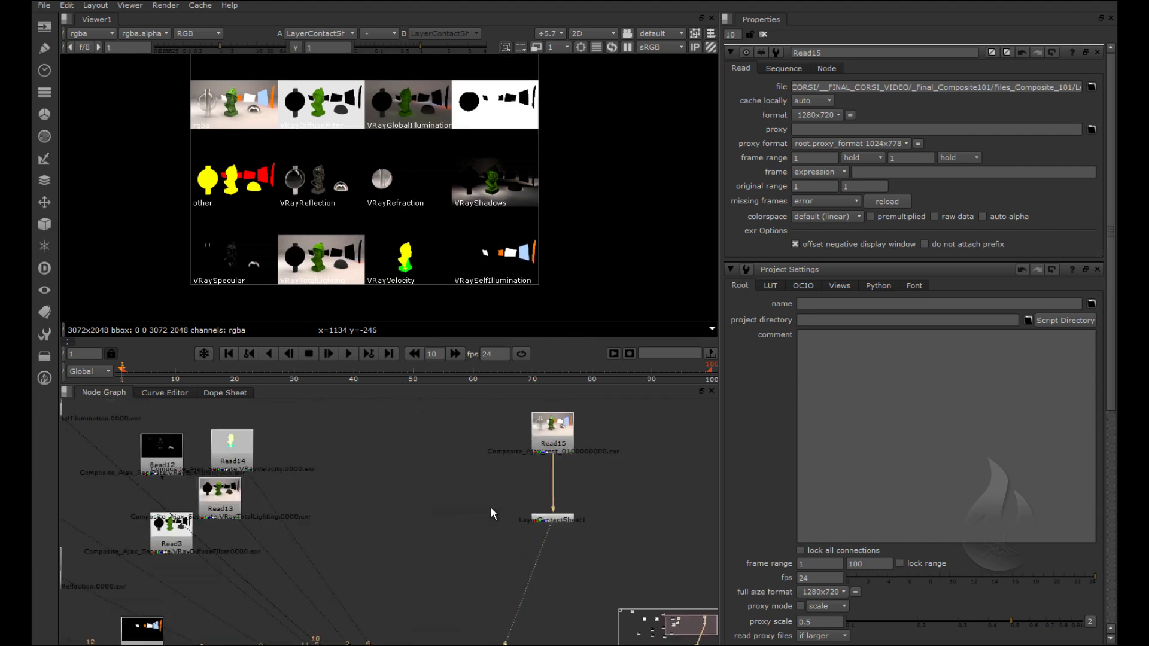
left_click_drag(564, 522, 565, 469)
left_click(502, 498)
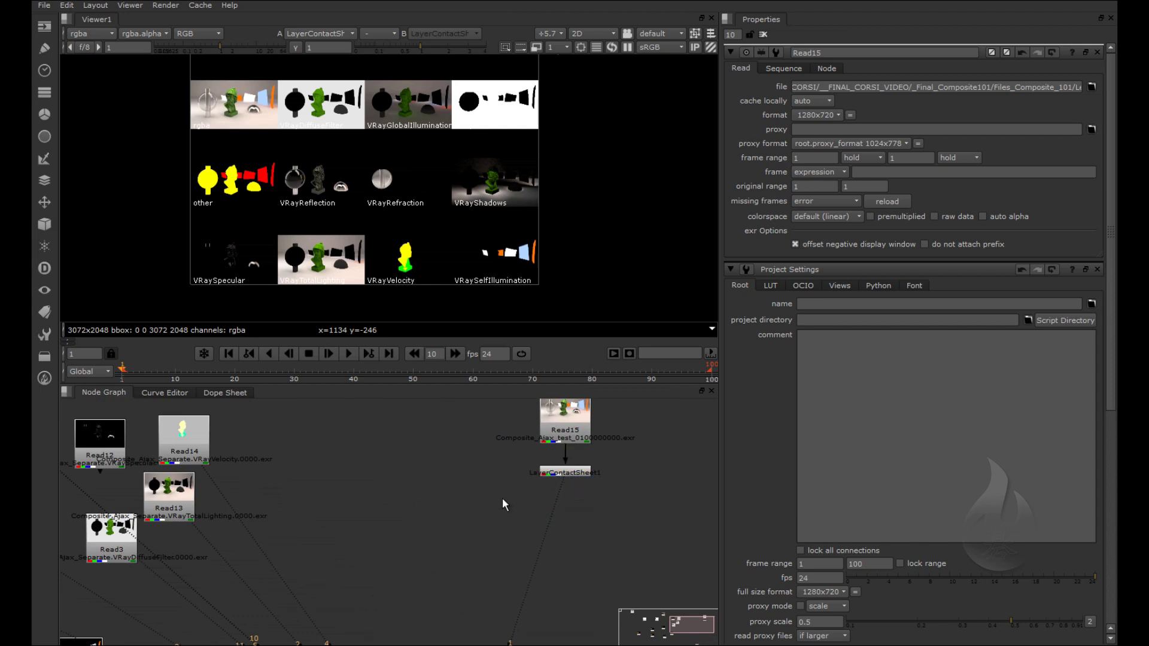
Step: Add a Shuffle node fed by Read15 and view its output
key("Tab")
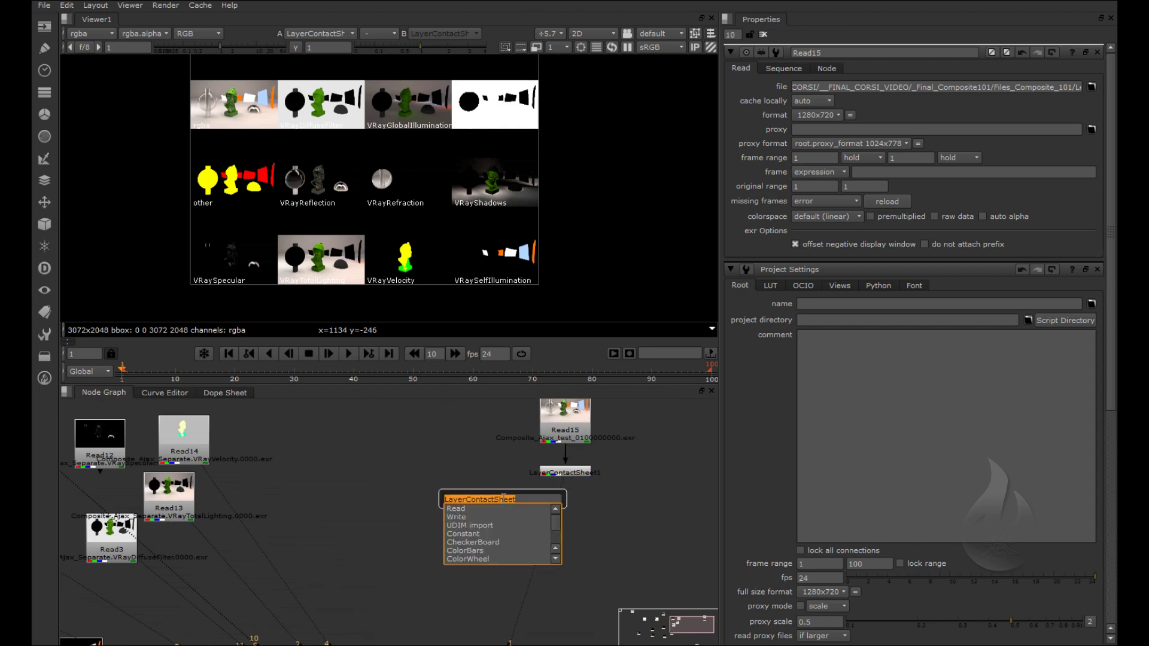
type("shuffle")
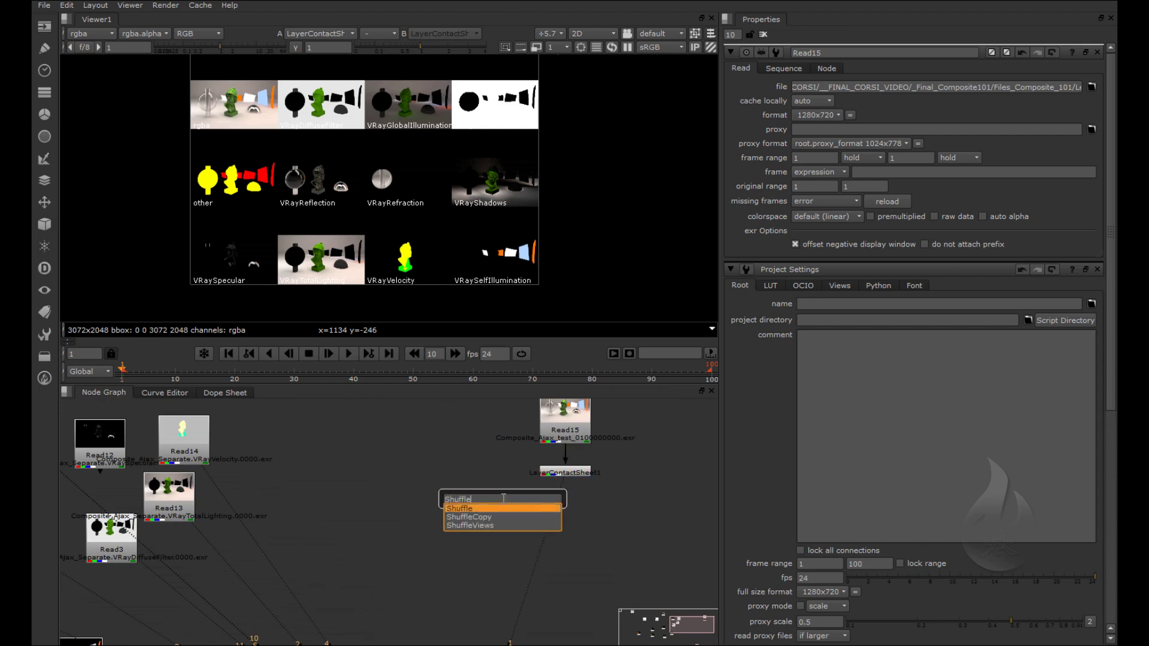
key("Return")
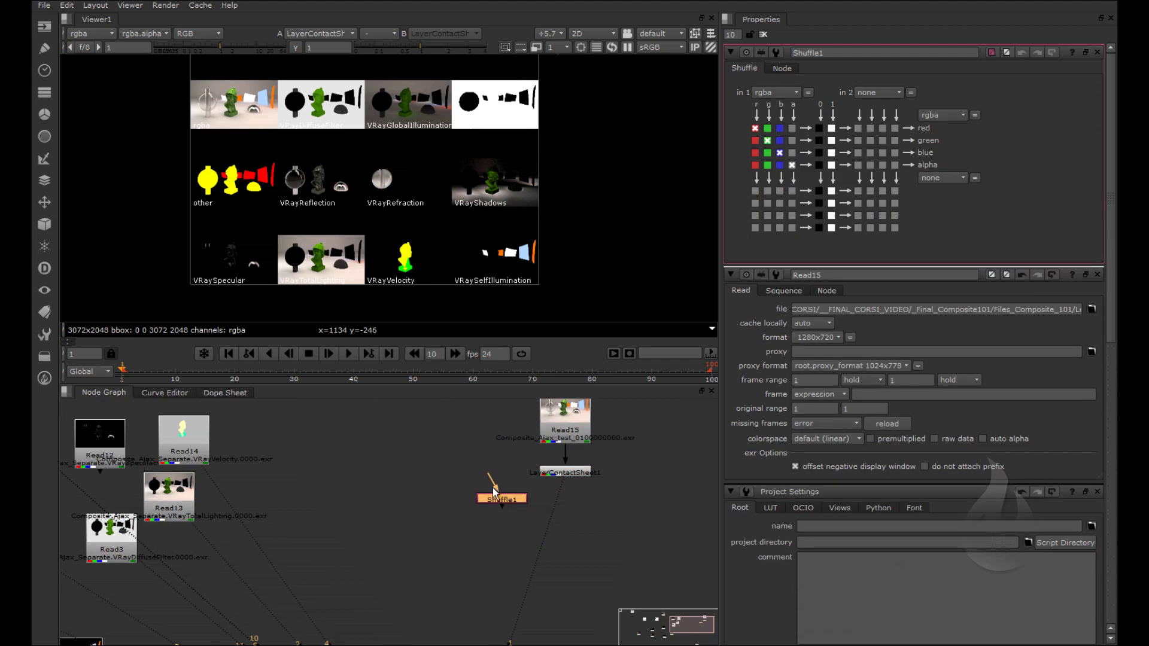
left_click_drag(524, 422, 560, 435)
left_click_drag(521, 494, 489, 487)
key("1")
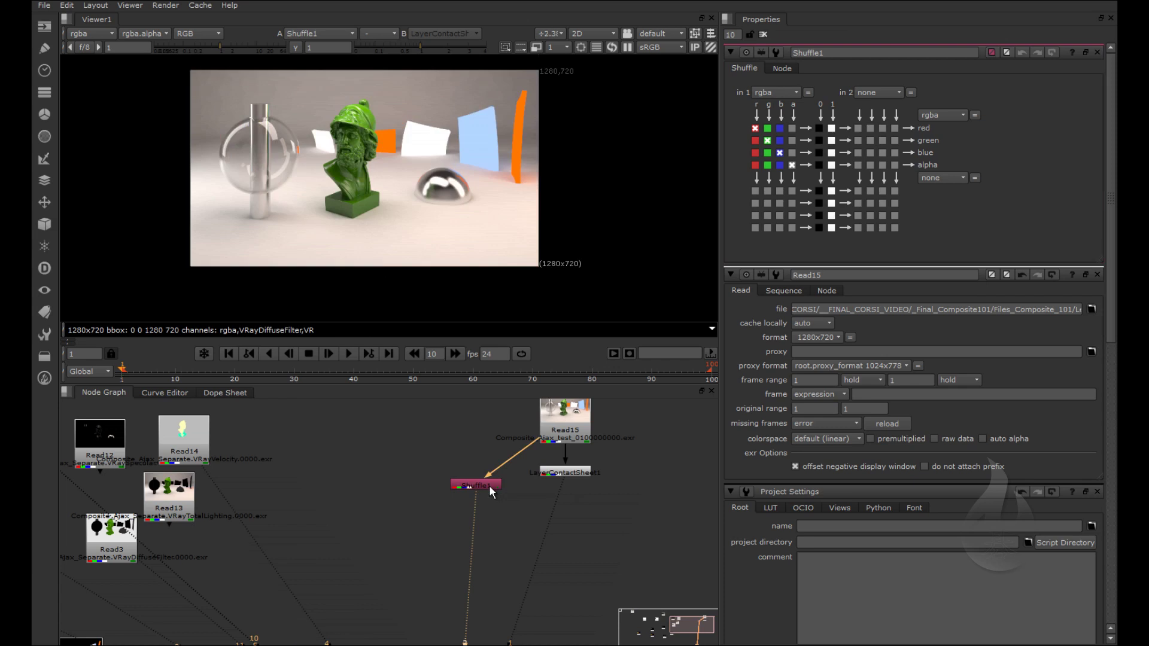
Step: Try the global illumination layer on the first shuffle and move it left of Read15
left_click(484, 487)
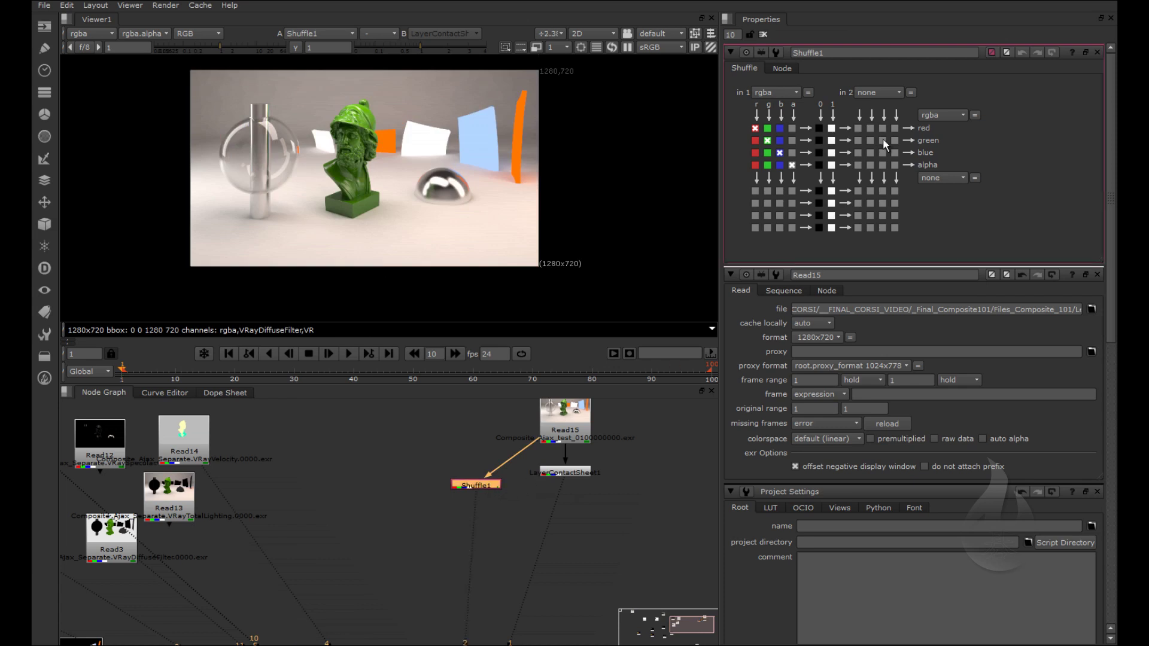
left_click(767, 91)
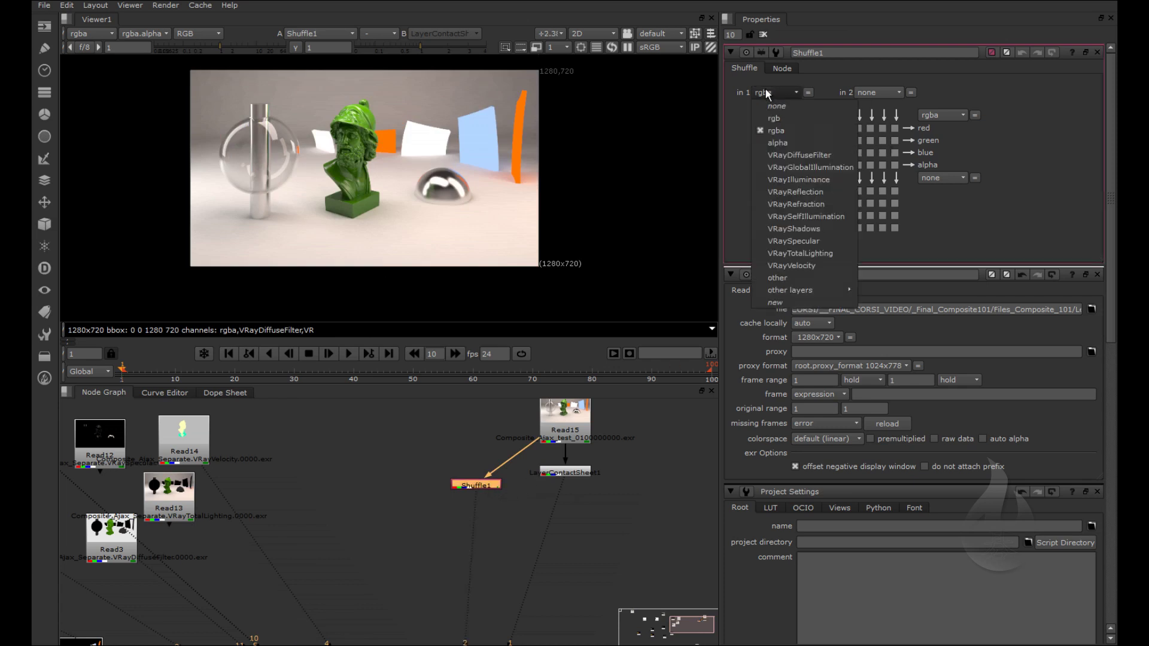
left_click(829, 168)
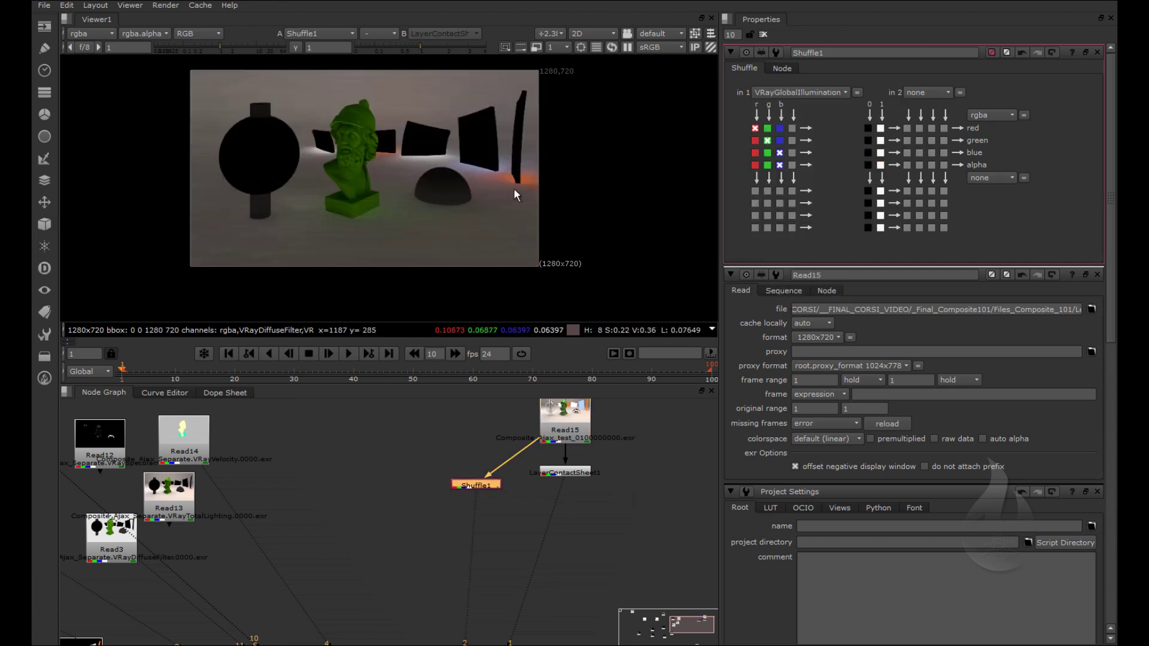
left_click(806, 94)
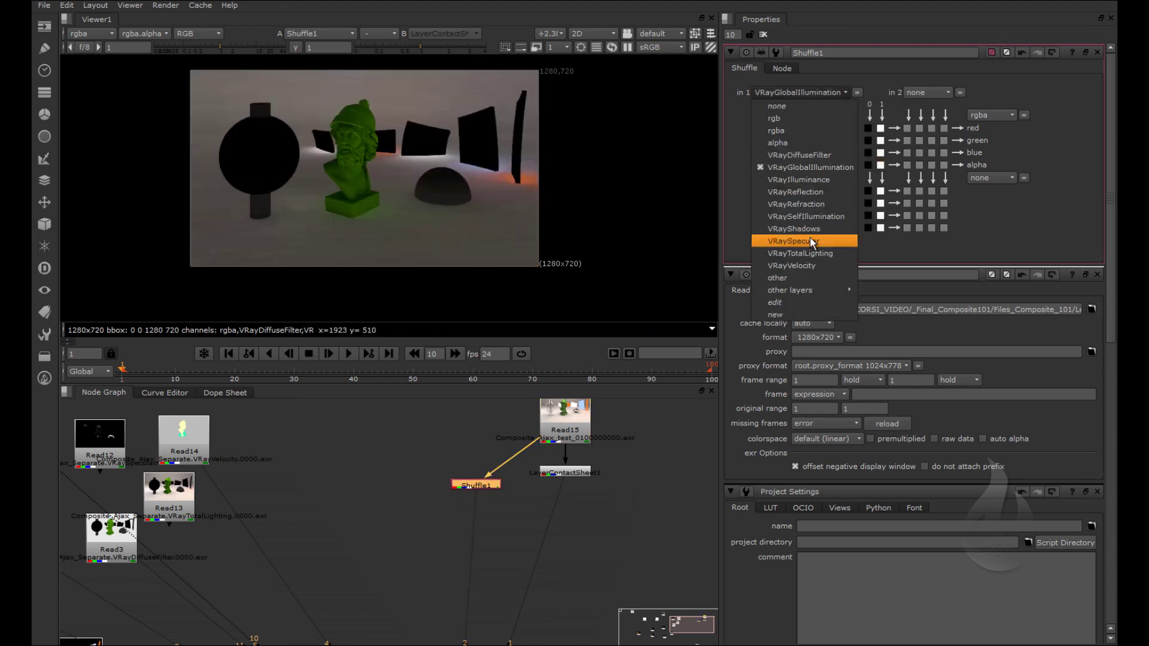
left_click_drag(469, 489, 383, 467)
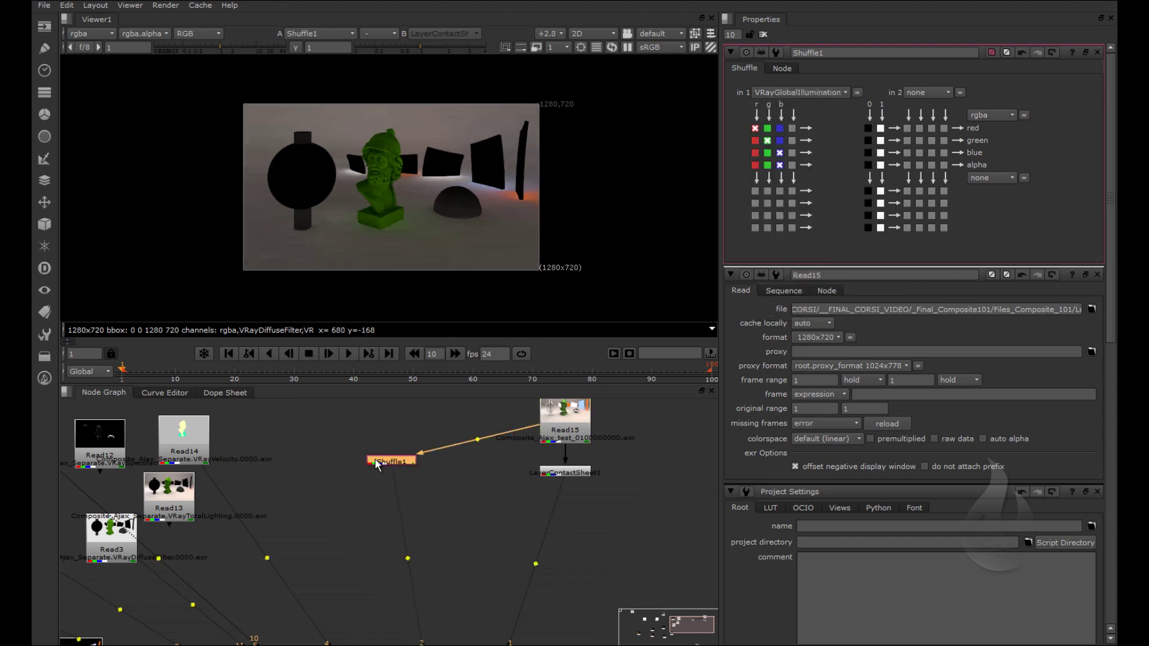
left_click(486, 492)
Step: Connect a second Shuffle node to Read15 and place it beside the first
left_click_drag(485, 490, 561, 433)
left_click_drag(504, 550, 499, 472)
double_click(499, 473)
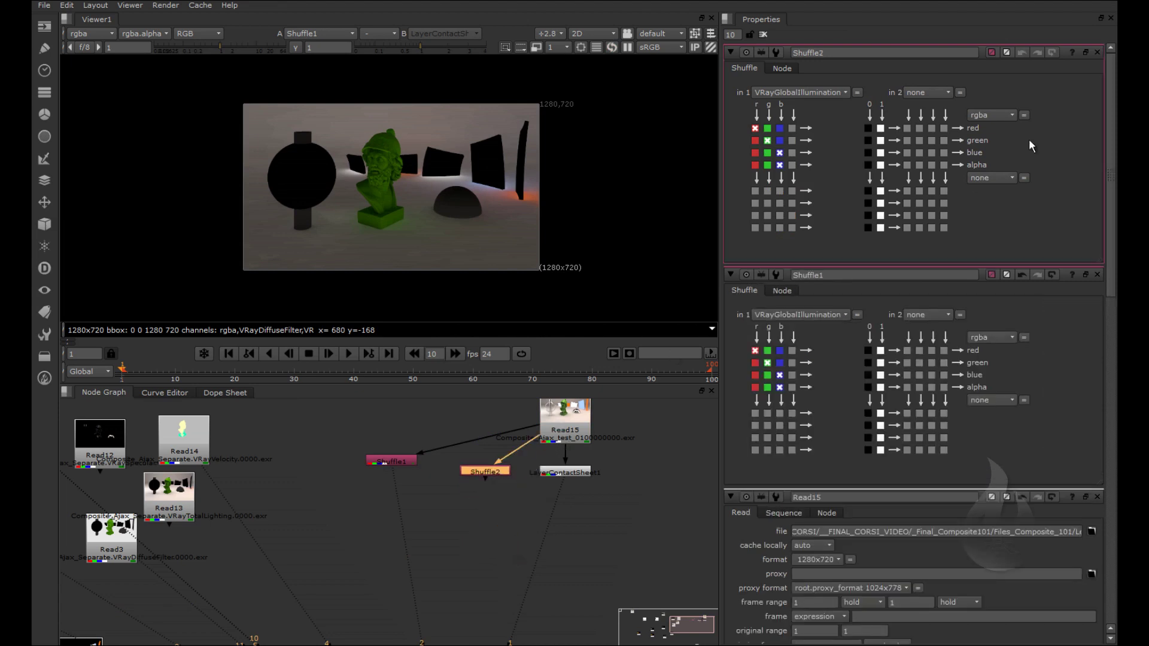
left_click(844, 93)
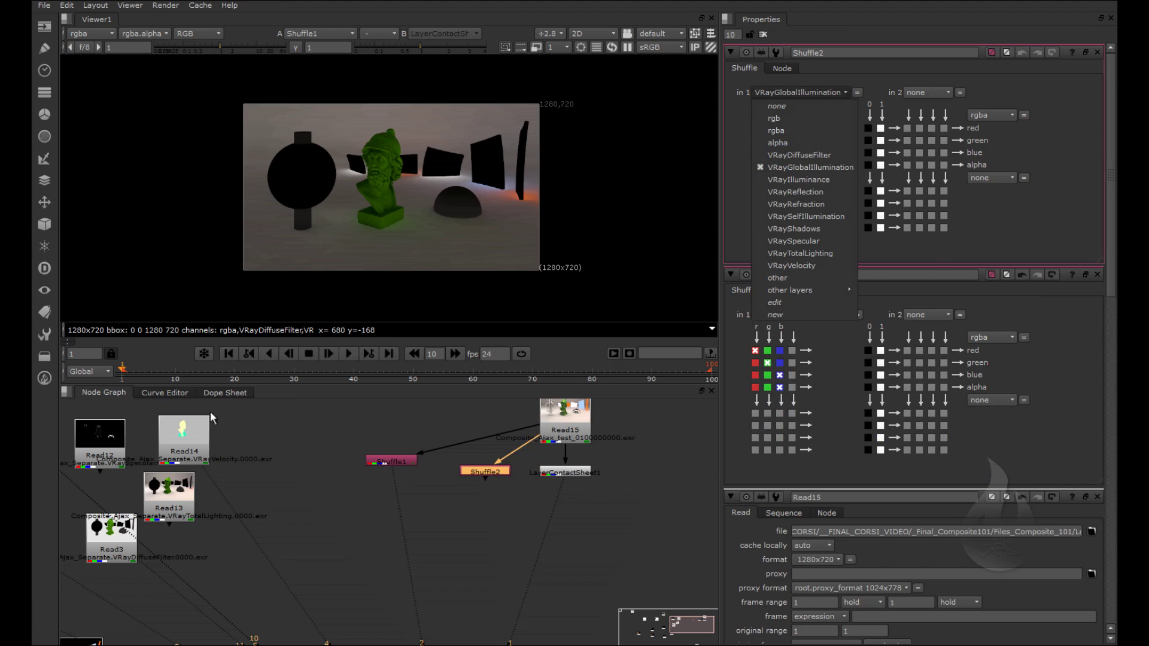
left_click(374, 459)
Step: Set the first shuffle's in 1 layer to VRayTotalLighting
double_click(379, 461)
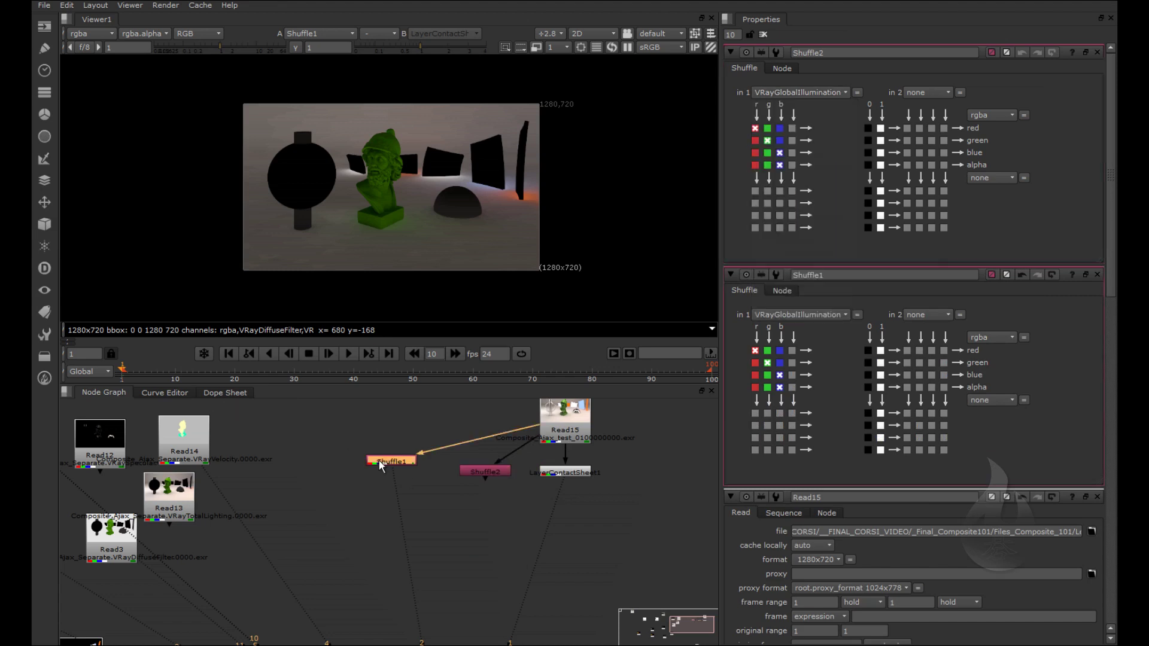
left_click(800, 92)
left_click(802, 251)
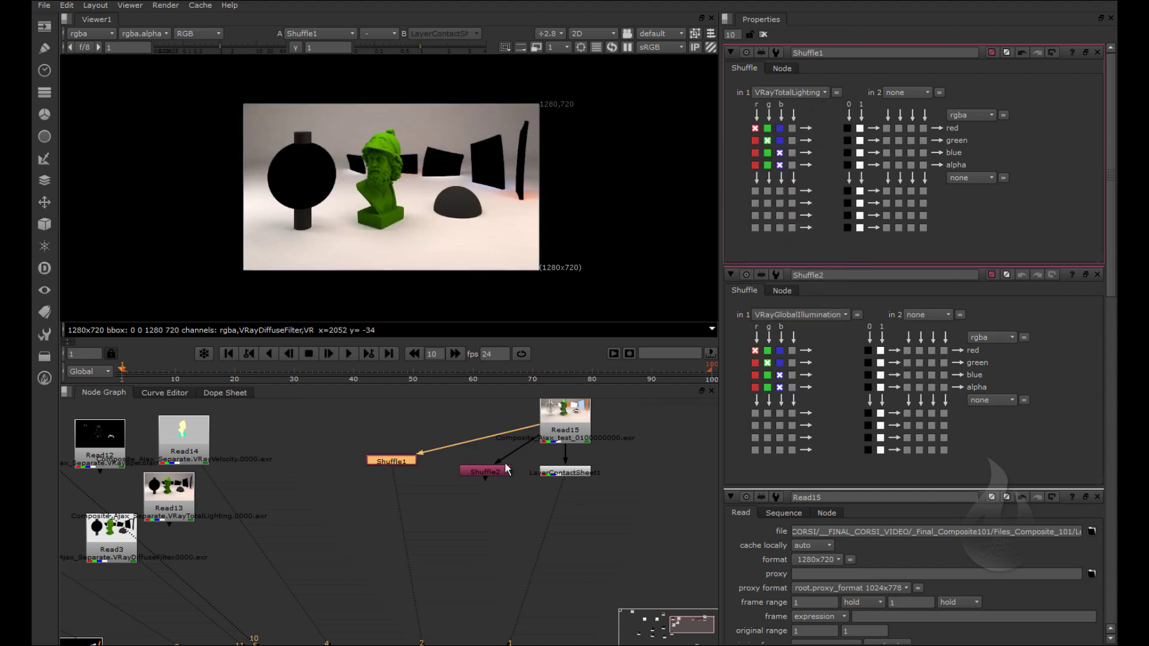
Step: Set the second shuffle to VRaySpecular and rename it Specular
double_click(493, 473)
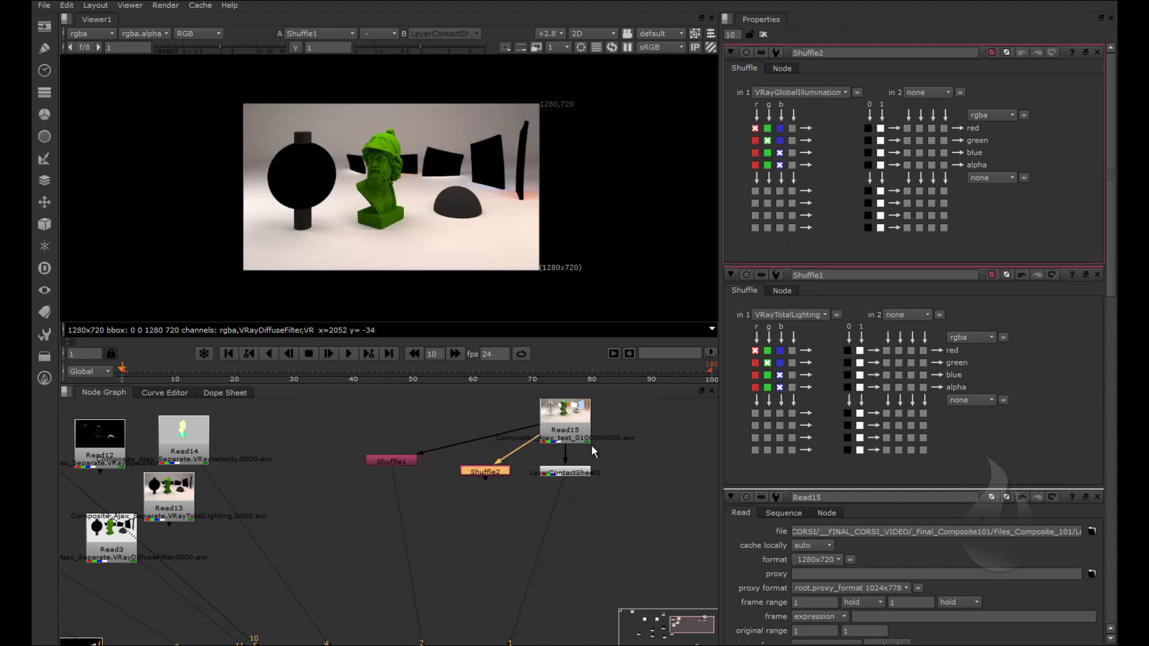
left_click(826, 95)
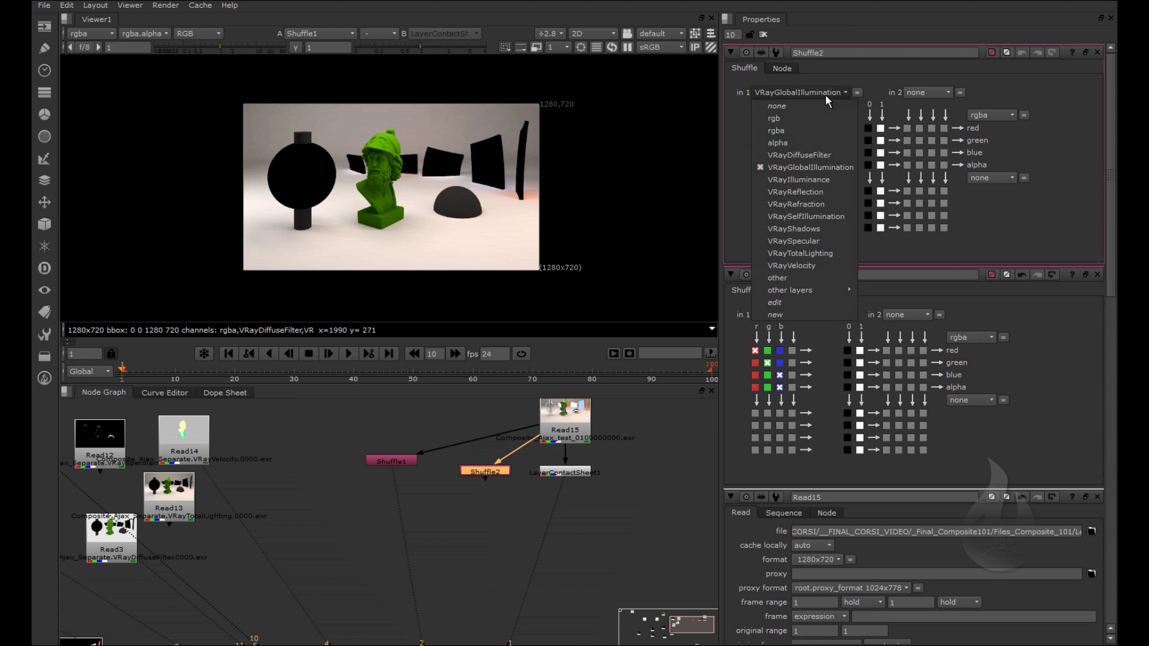
left_click(825, 95)
left_click(825, 94)
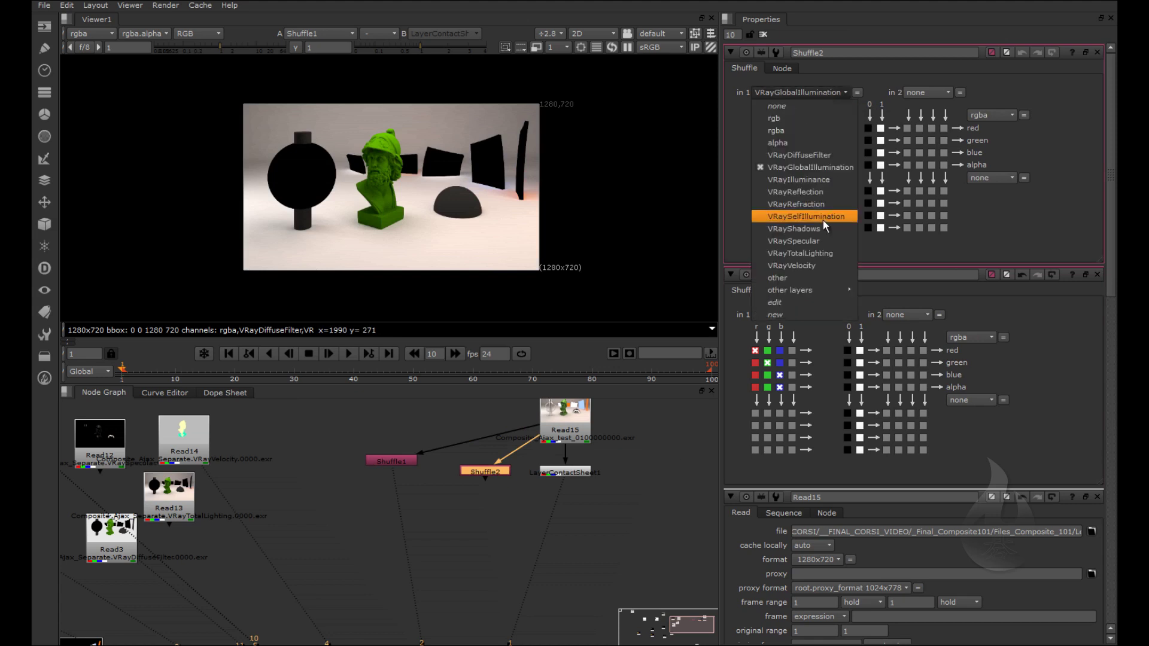
left_click(827, 241)
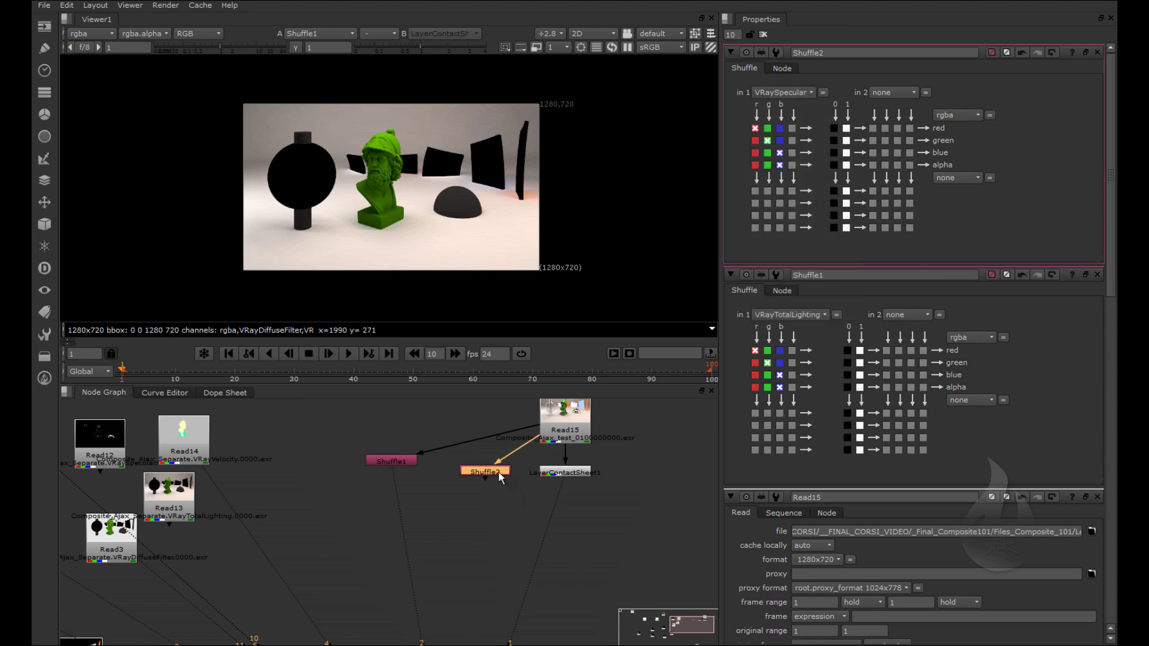
left_click_drag(501, 475, 491, 461)
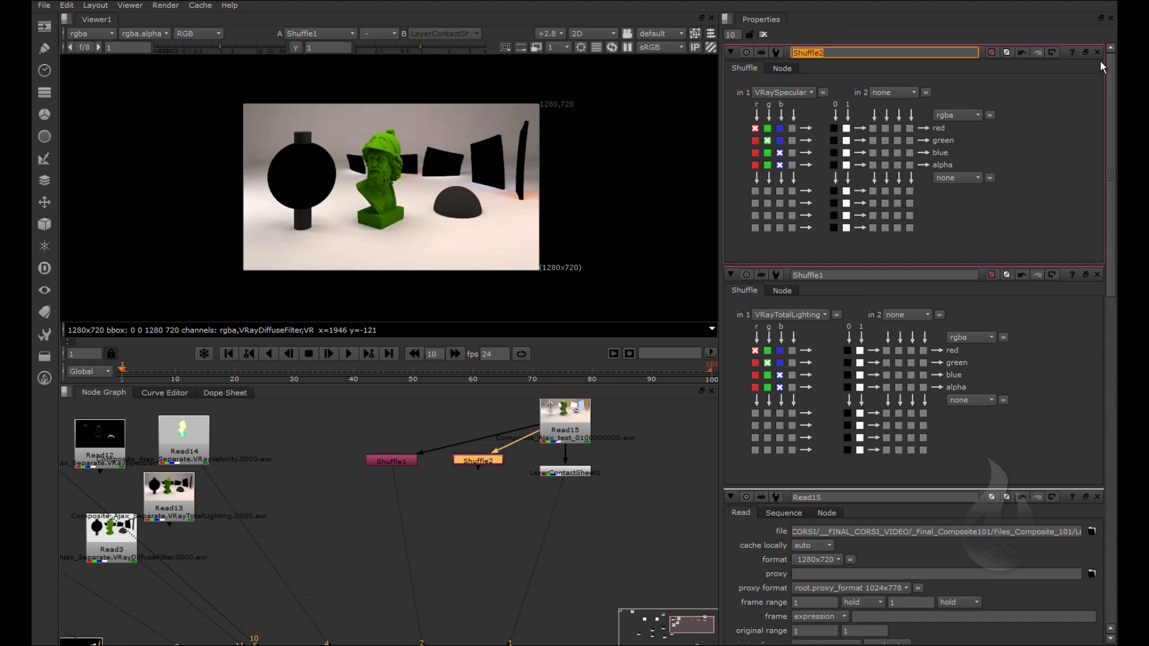
type("Specular")
key("Return")
Step: Rename the first shuffle Total_Lighting
double_click(396, 460)
double_click(809, 52)
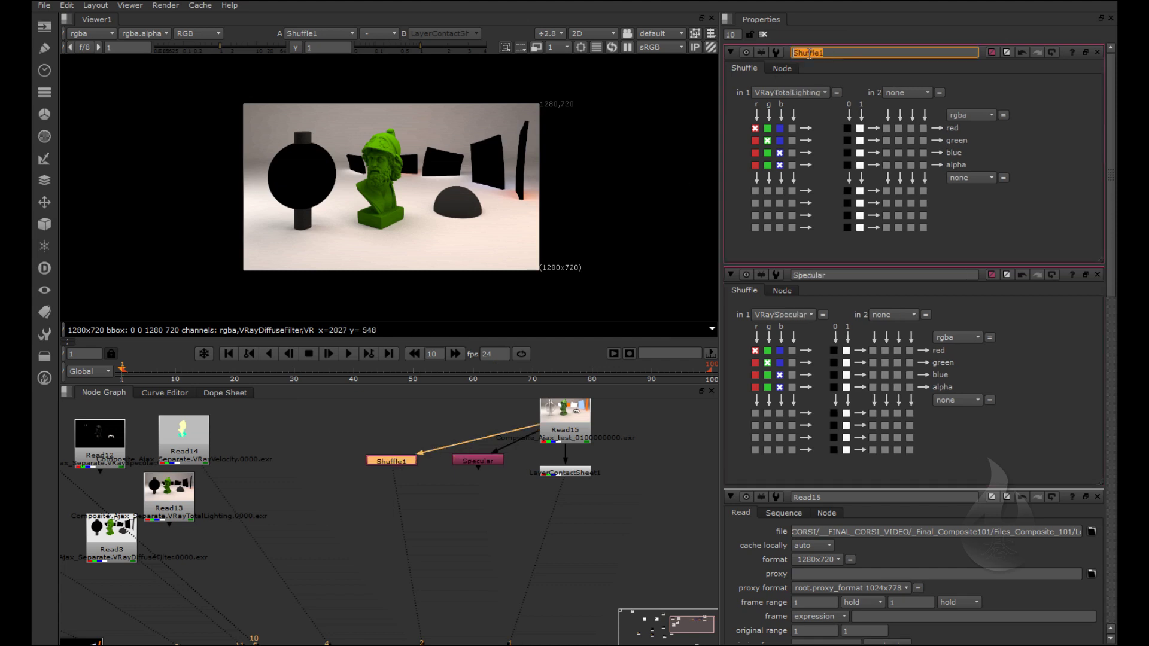
type("Total_Lighting")
key("Return")
Step: Move the contact sheet aside and place a copy of the Specular shuffle below Read15
left_click(576, 472)
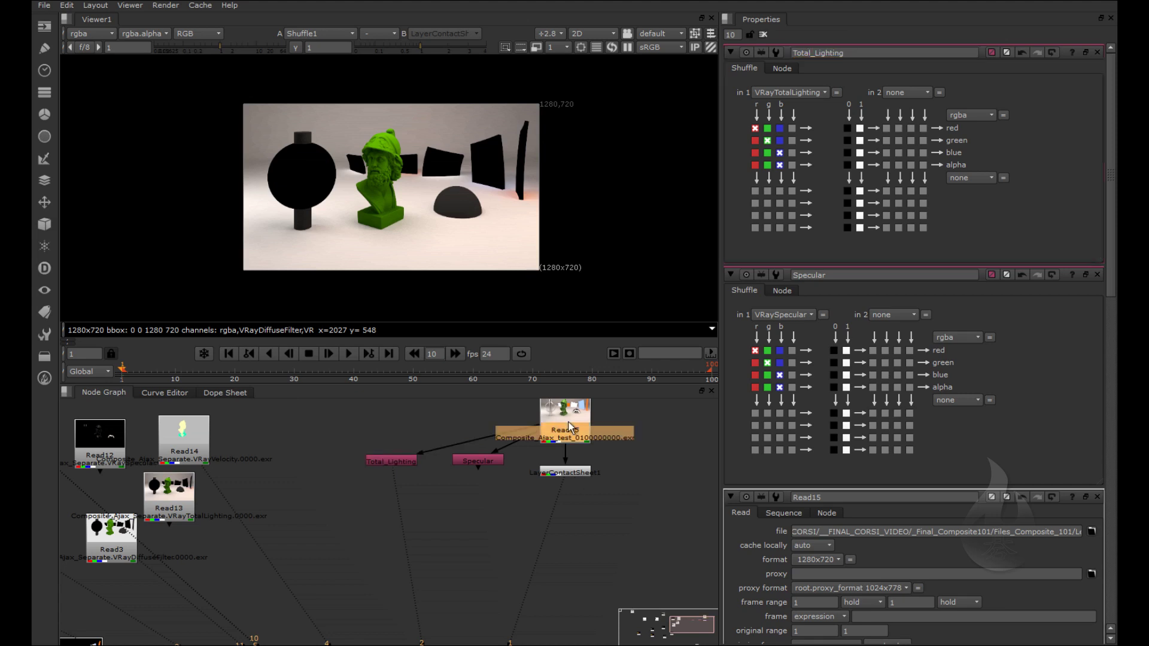
left_click_drag(562, 468, 739, 475)
left_click(448, 461)
left_click(513, 496)
left_click_drag(515, 497, 563, 511)
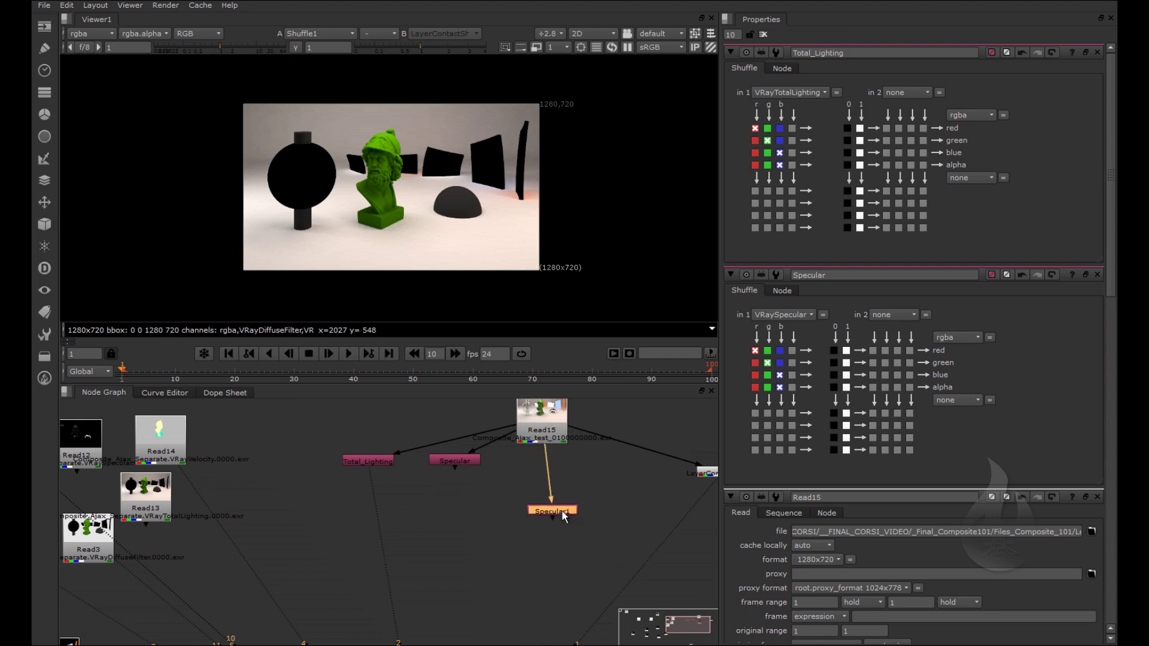
Step: Set the copied shuffle to VRayReflection, rename it Reflection, and place it below Read15
double_click(562, 511)
left_click(804, 93)
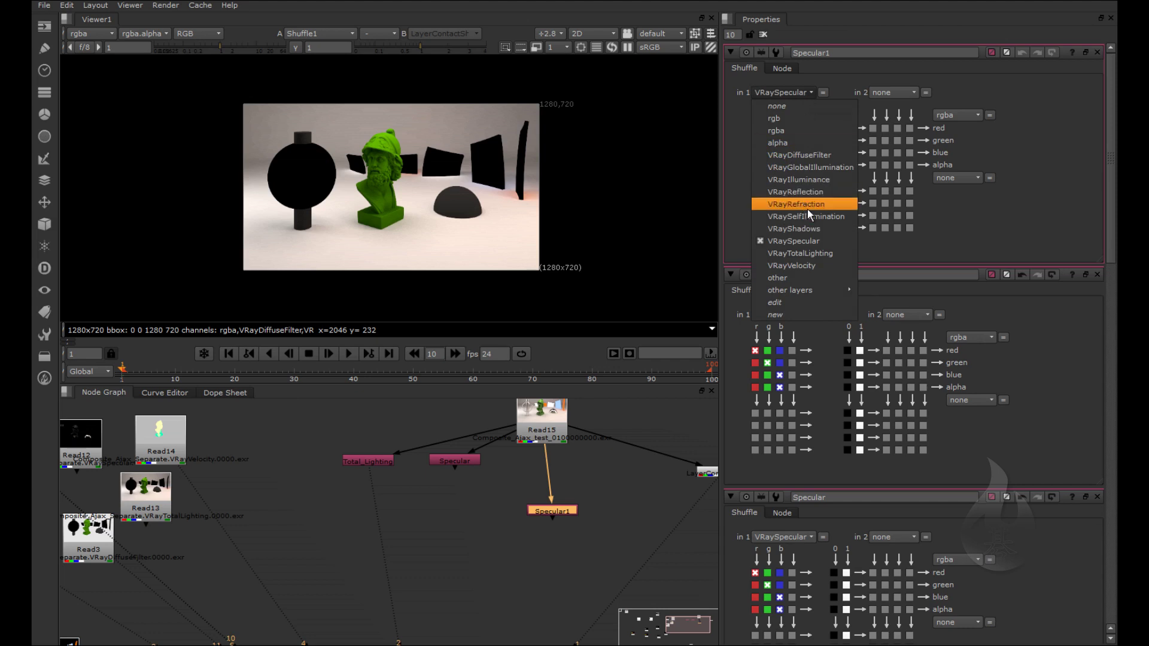
left_click(815, 193)
double_click(820, 52)
type("flection")
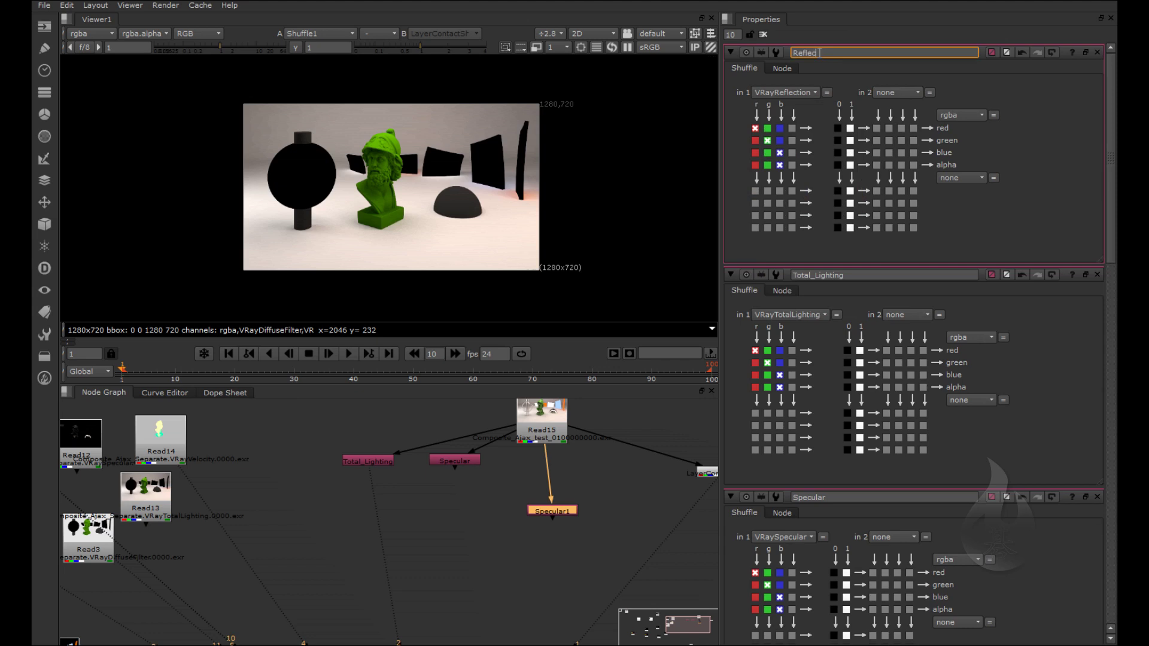
key("Return")
left_click_drag(566, 511, 534, 507)
Step: Duplicate Reflection, switch the duplicate to VRayRefraction, and rename it Refraction
key("alt+c")
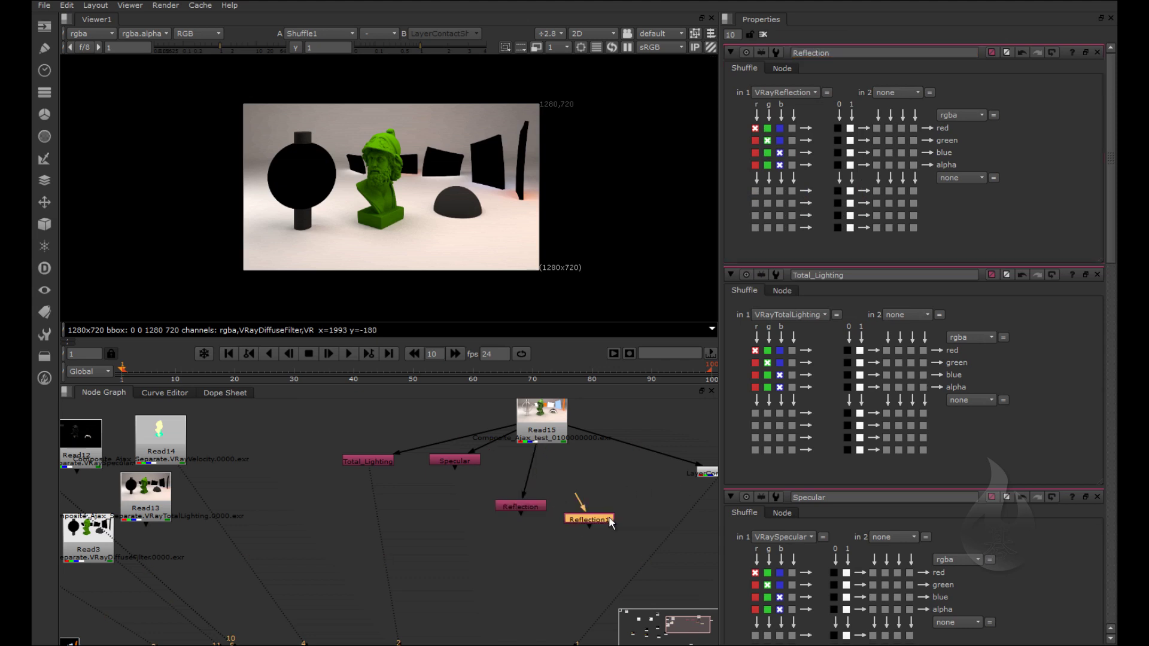
double_click(604, 521)
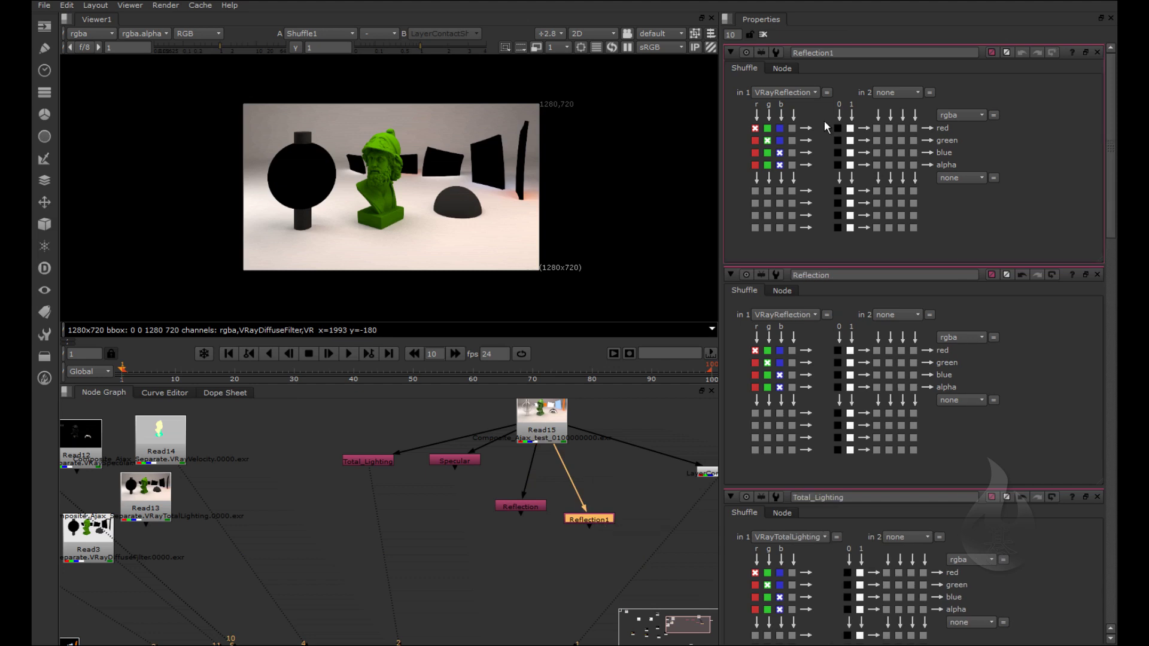
left_click(811, 92)
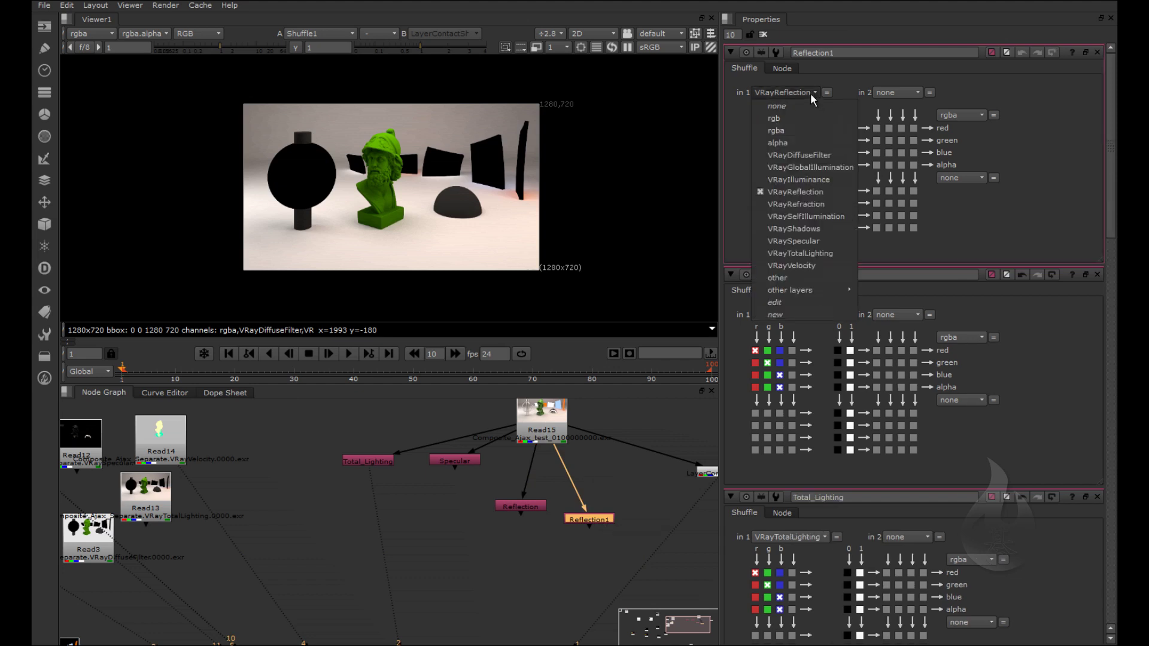
left_click(812, 202)
double_click(850, 54)
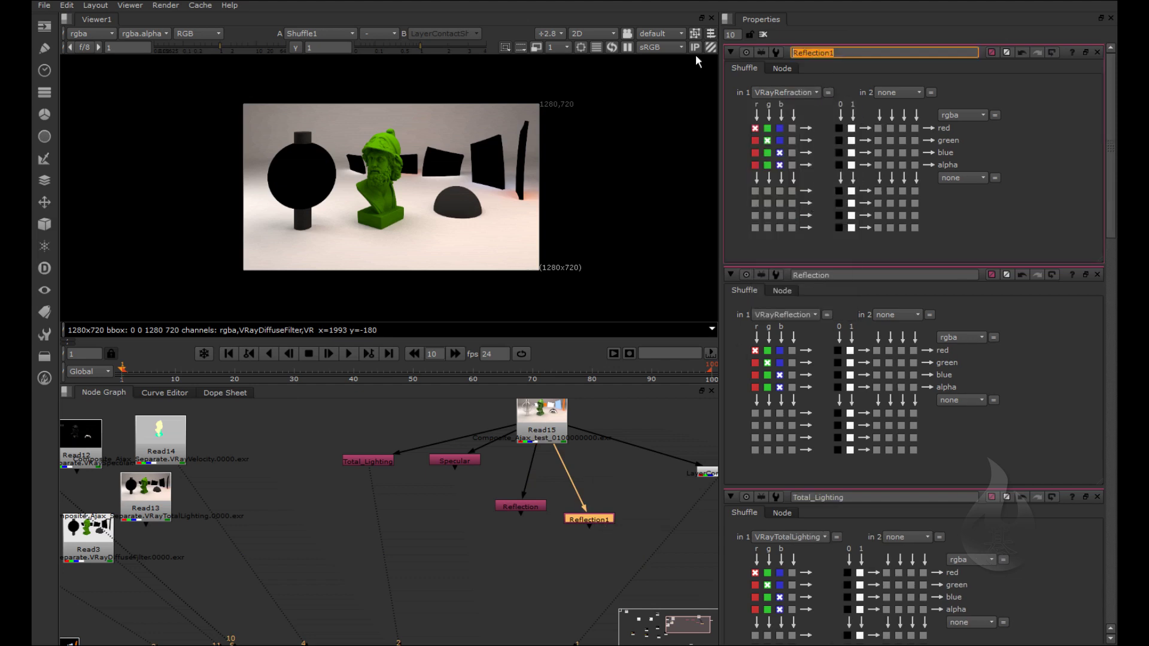
type("Refraction")
key("Return")
Step: Move the contact sheet lower, then copy-paste Refraction and connect the copy to Read15
middle_click_drag(700, 464, 489, 481)
left_click_drag(552, 487, 590, 638)
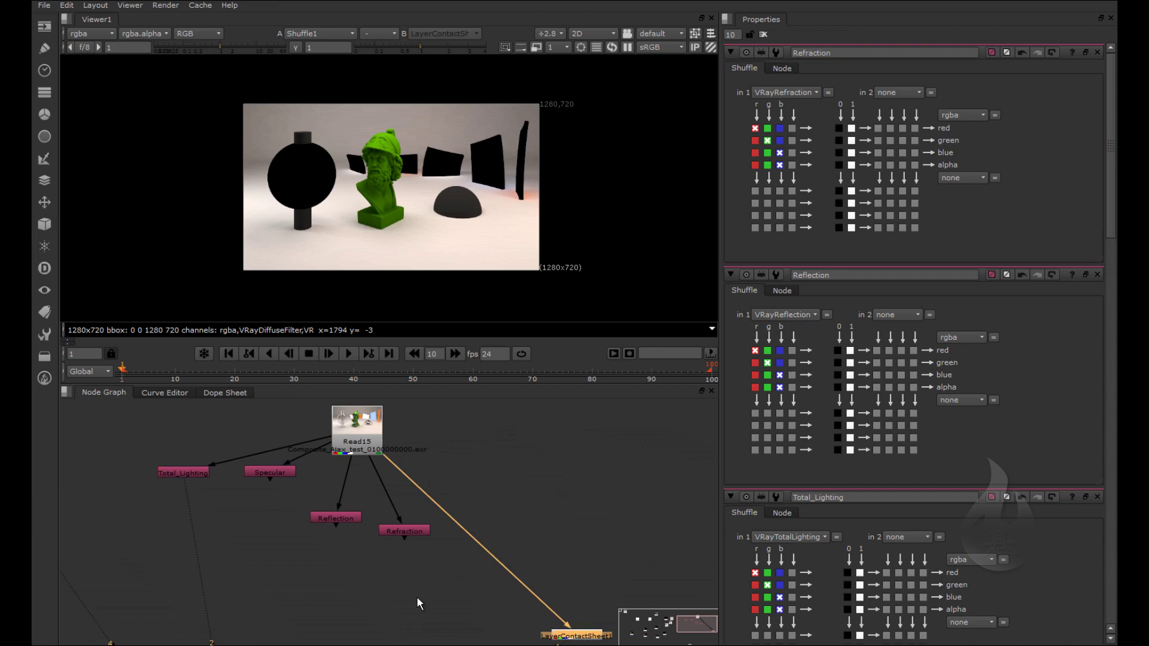
left_click(412, 533)
key("ctrl+c")
key("ctrl+v")
left_click_drag(560, 481, 342, 474)
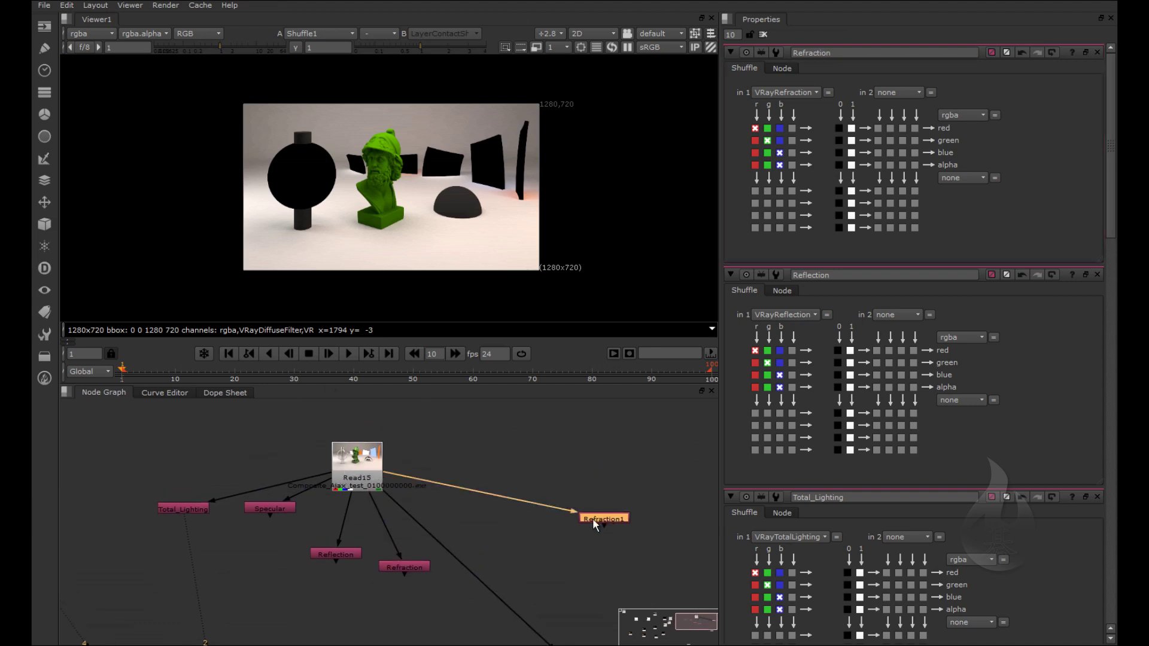
Step: Rename the copied shuffle Selfillumination and set its layer to VRaySelfIllumination
left_click_drag(593, 524, 583, 492)
double_click(583, 492)
double_click(874, 54)
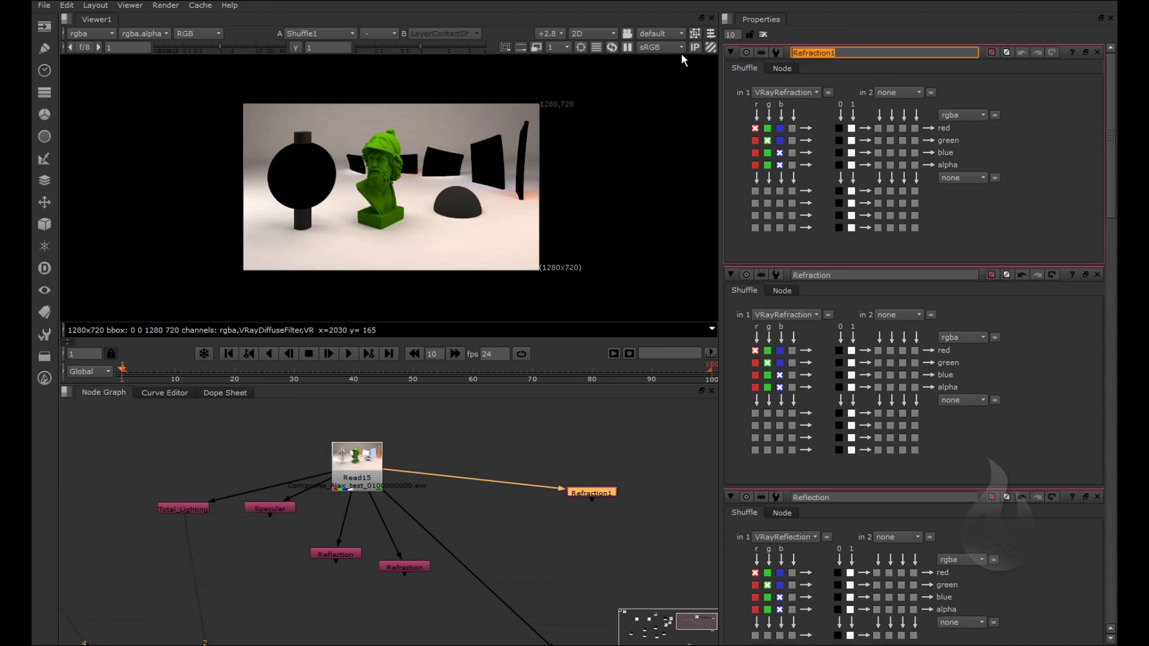
type("Selfillumination")
left_click(803, 95)
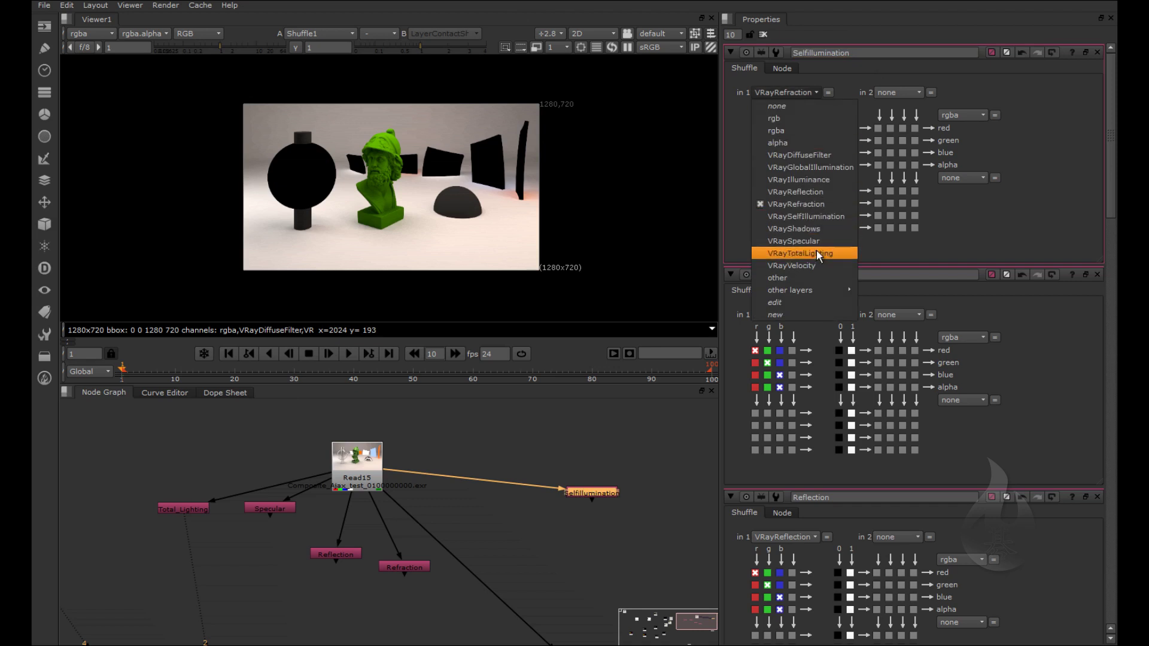
left_click(819, 216)
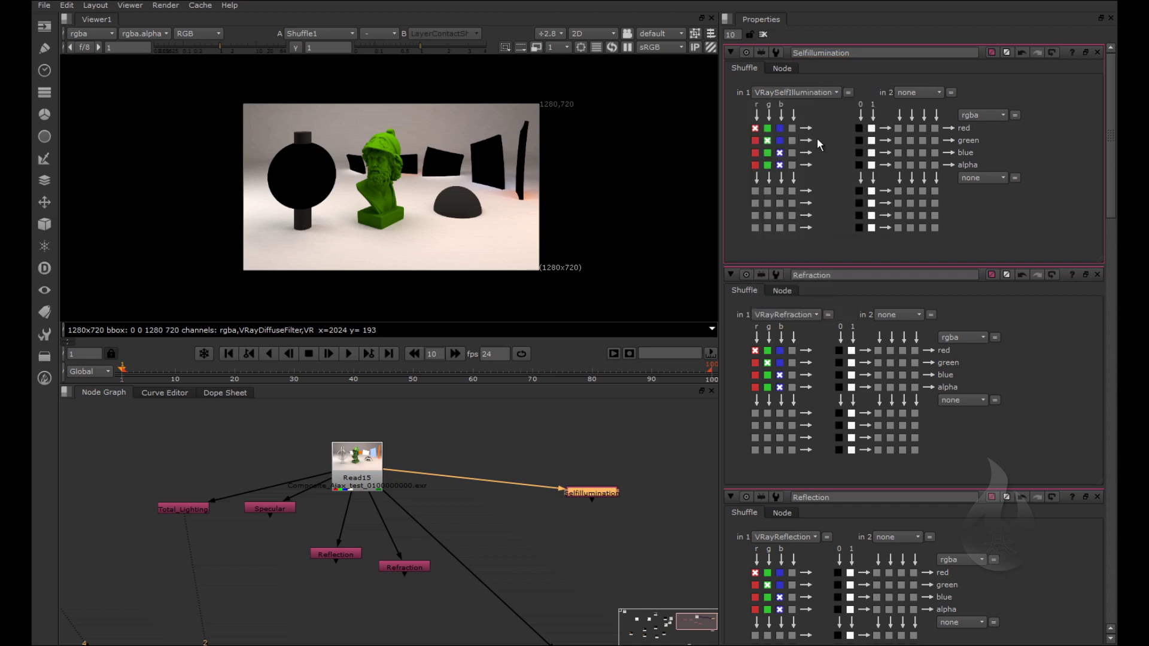
left_click_drag(596, 490, 405, 461)
Step: Paste a Selfillumination copy, switch it to VRayDiffuseFilter, and rename it Diffuse
key("ctrl+c")
left_click(565, 473)
key("ctrl+v")
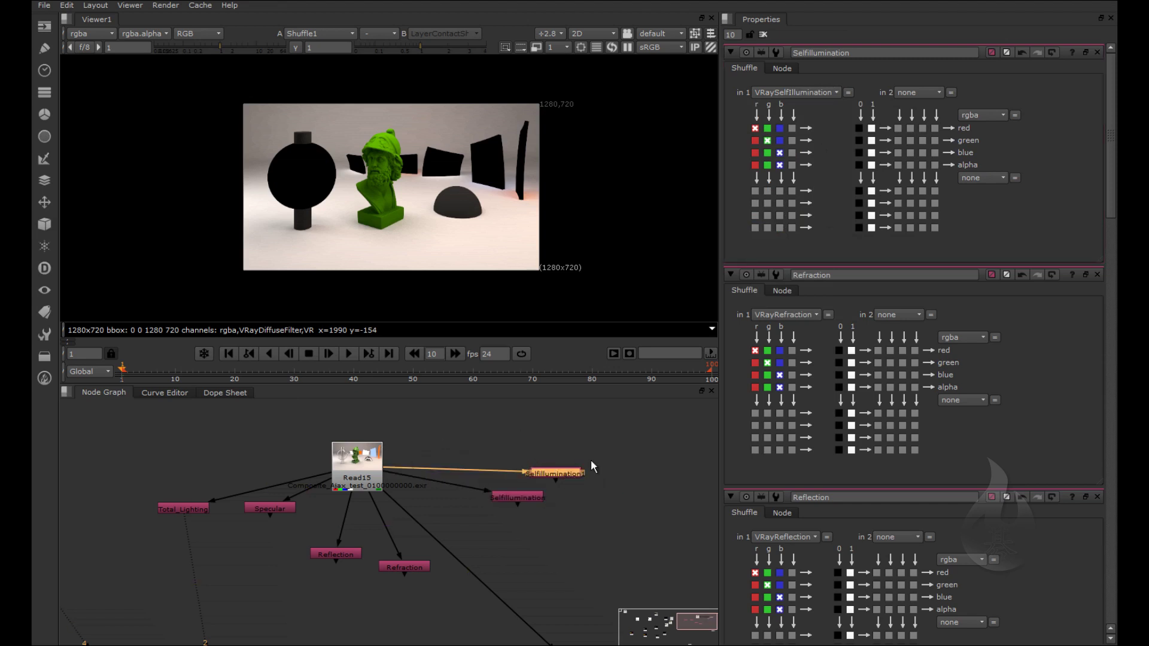
left_click_drag(574, 472, 624, 468)
double_click(624, 468)
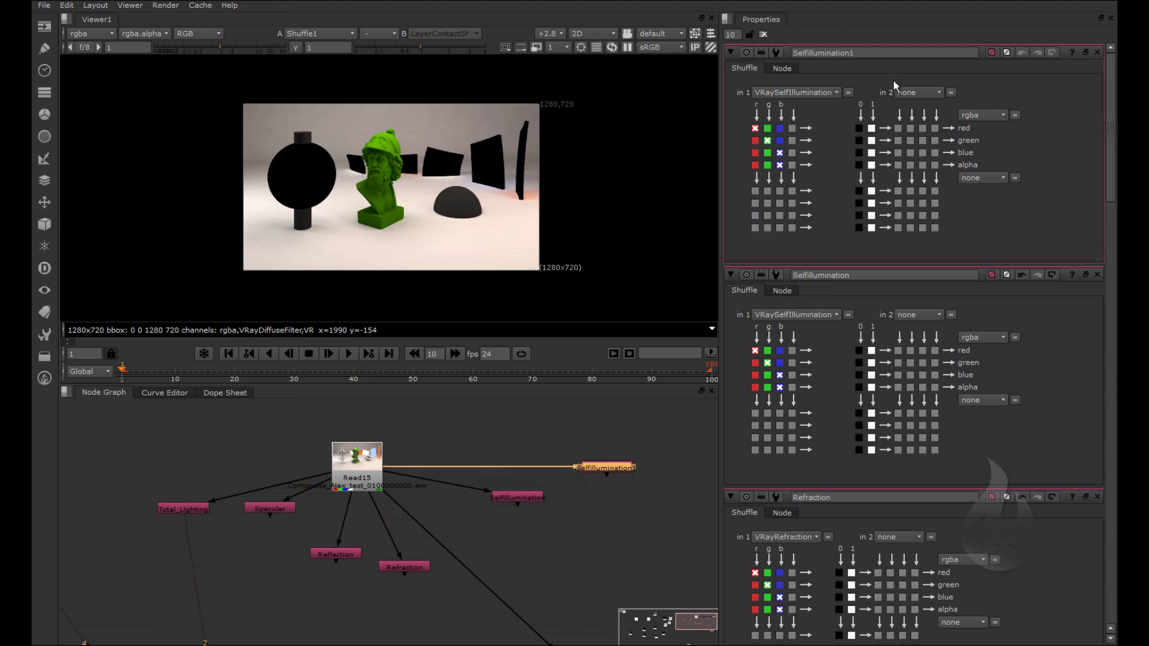
left_click(822, 88)
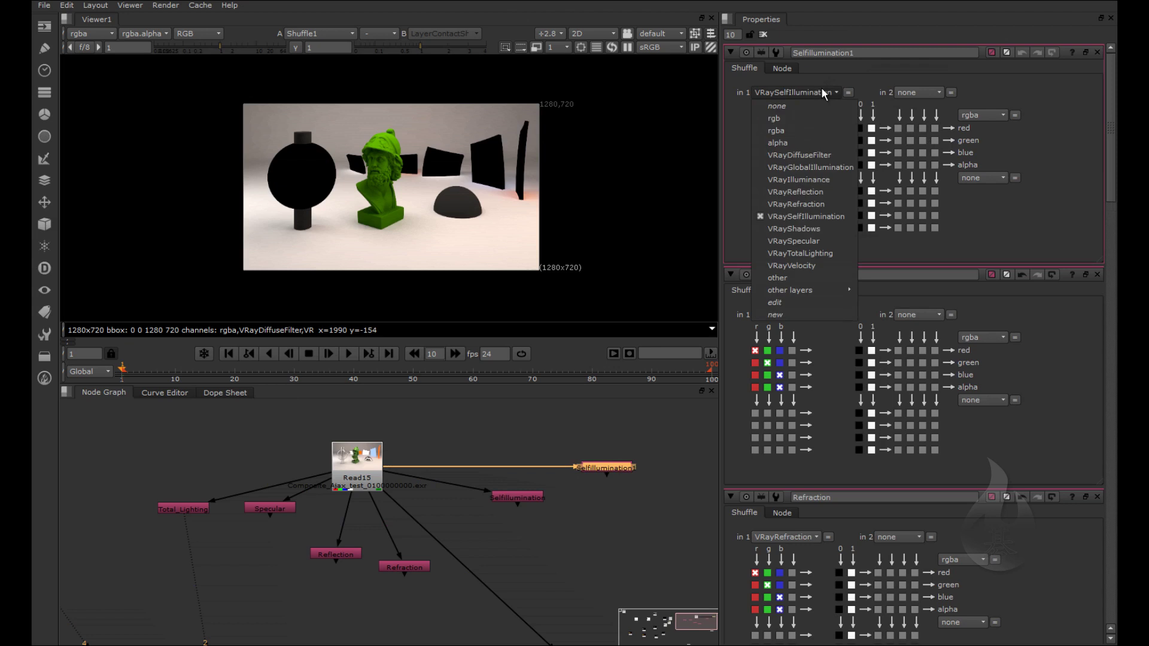
left_click(836, 157)
type("Diffuse")
key("Return")
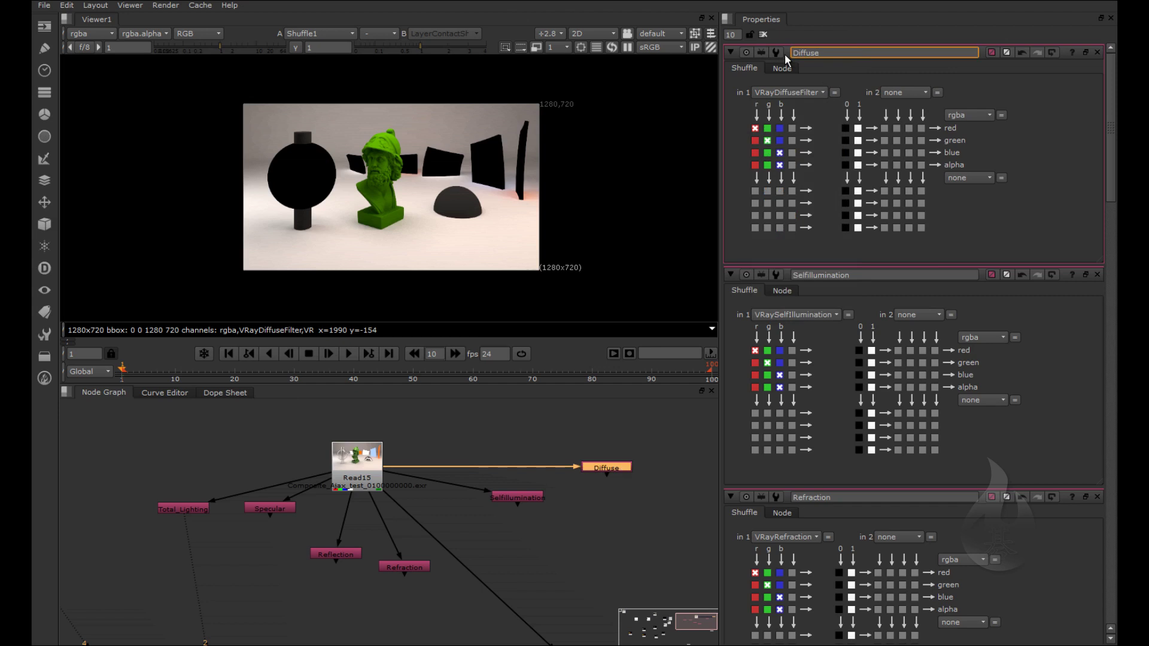
Step: Paste a Diffuse copy, connect it to Read15, and move it up and right
key("ctrl")
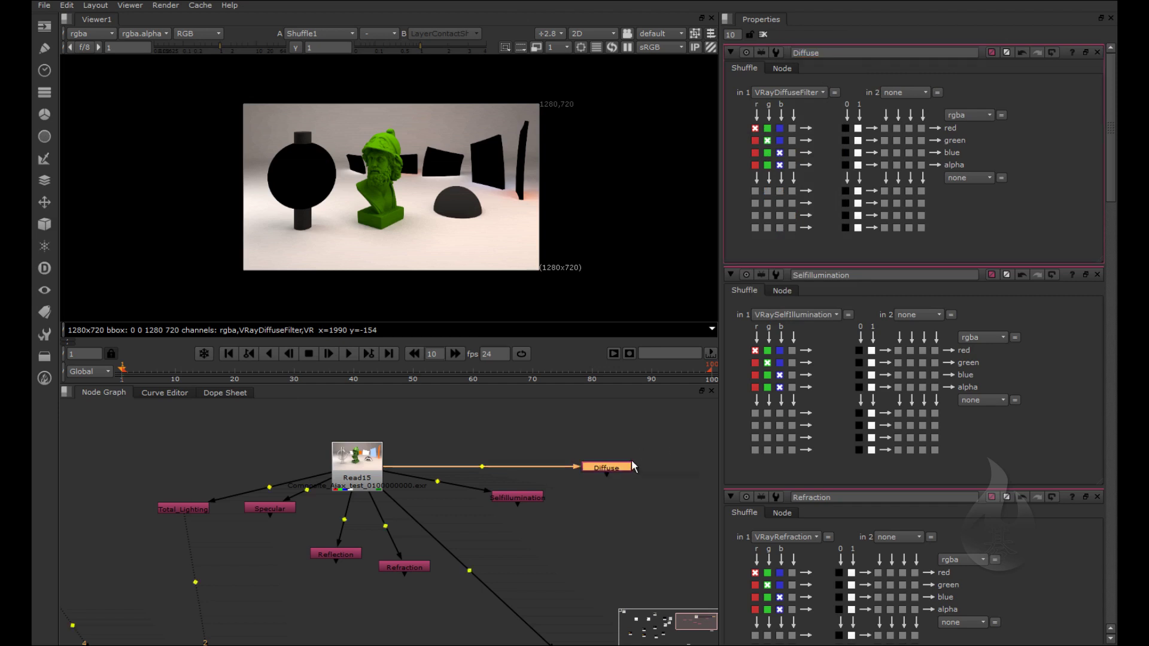
left_click(644, 440)
key("ctrl+v")
left_click_drag(629, 419, 350, 463)
left_click_drag(665, 450, 688, 446)
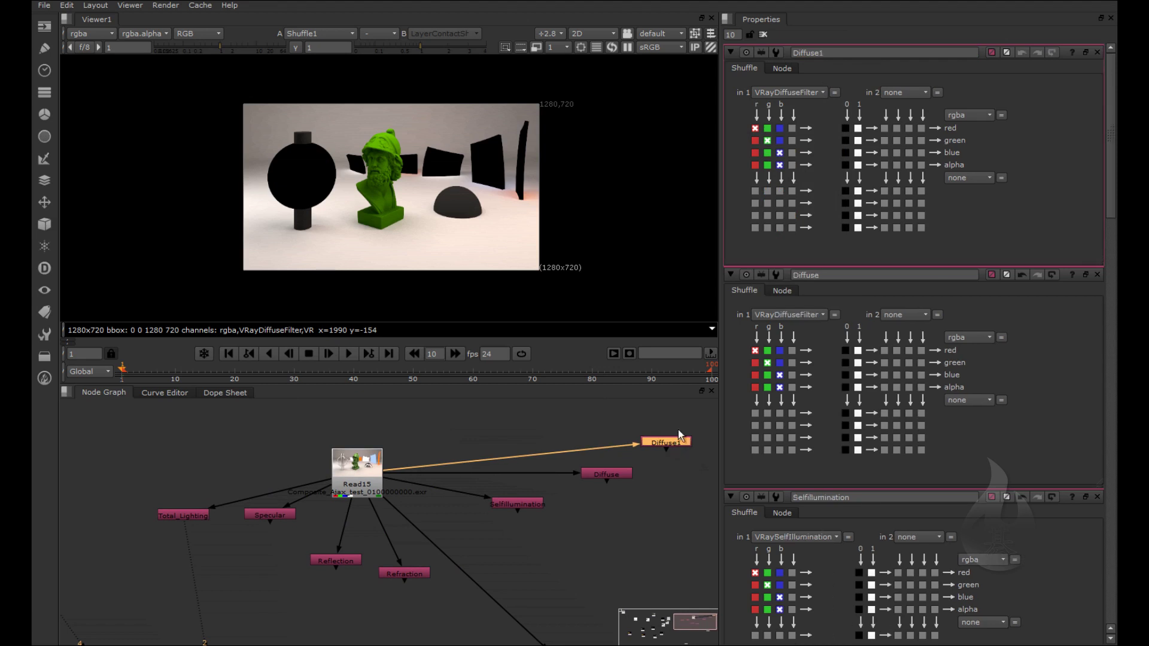
Step: Switch Diffuse1's input layer to VRayGlobalIllumination and rename the node GI_Pass
left_click(802, 92)
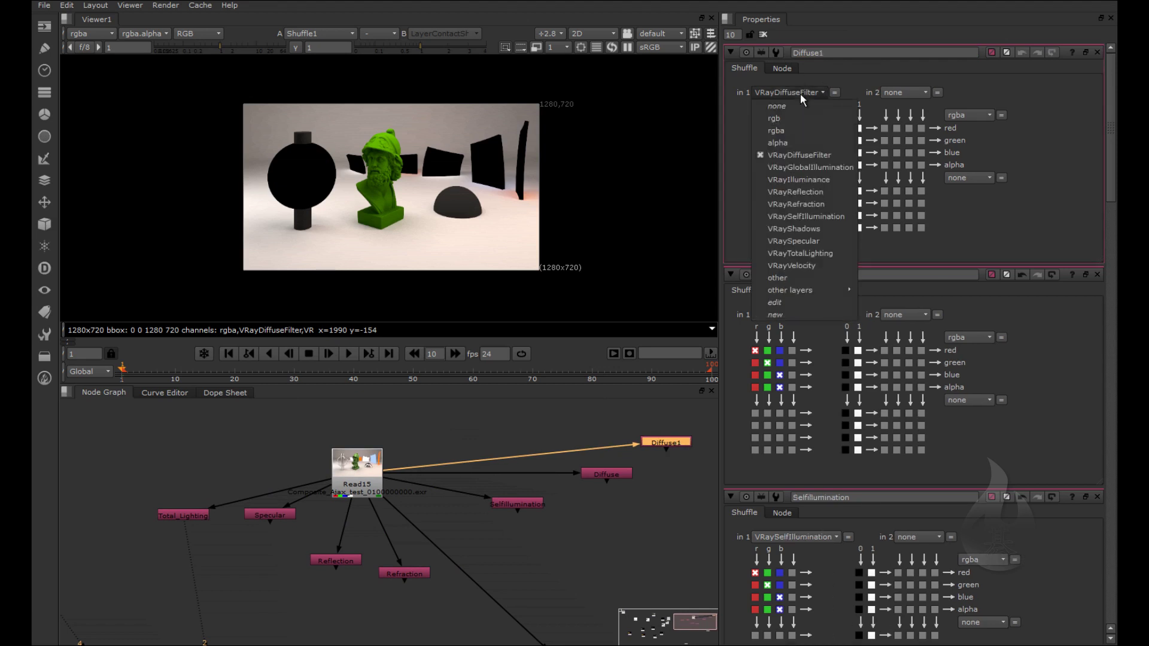
left_click(806, 166)
double_click(910, 53)
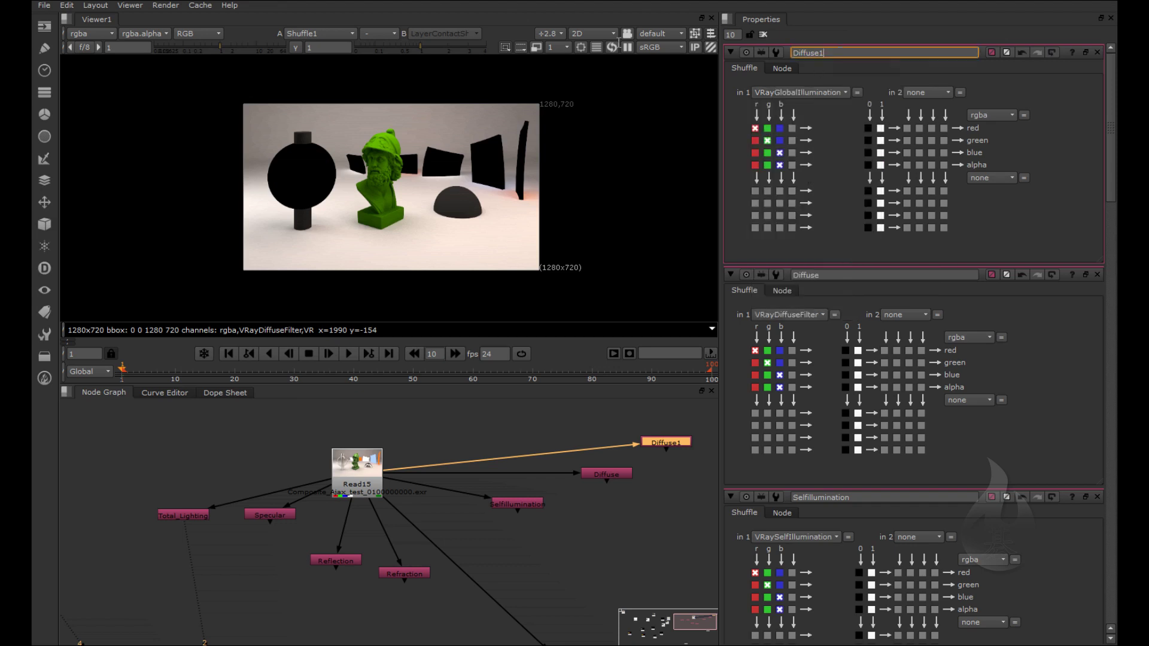
type("GI_Pass")
key("Return")
left_click(632, 545)
Step: Duplicate the GI_Pass node and connect the copy's input to Read15
left_click(673, 439)
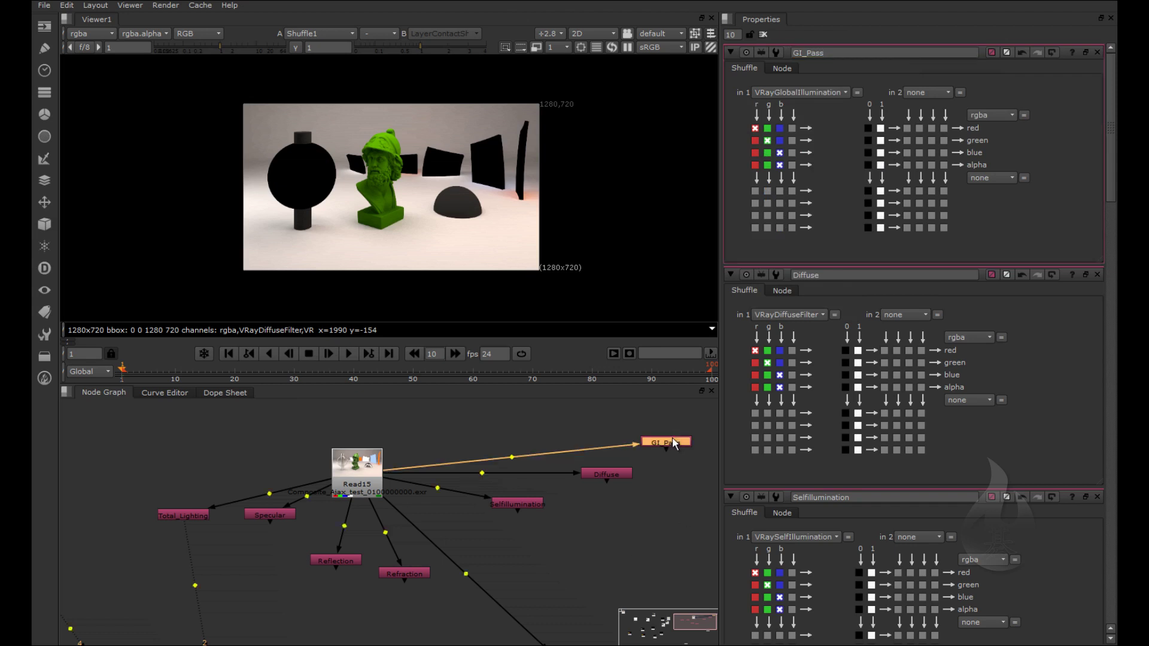
key("ctrl+c")
key("ctrl+v")
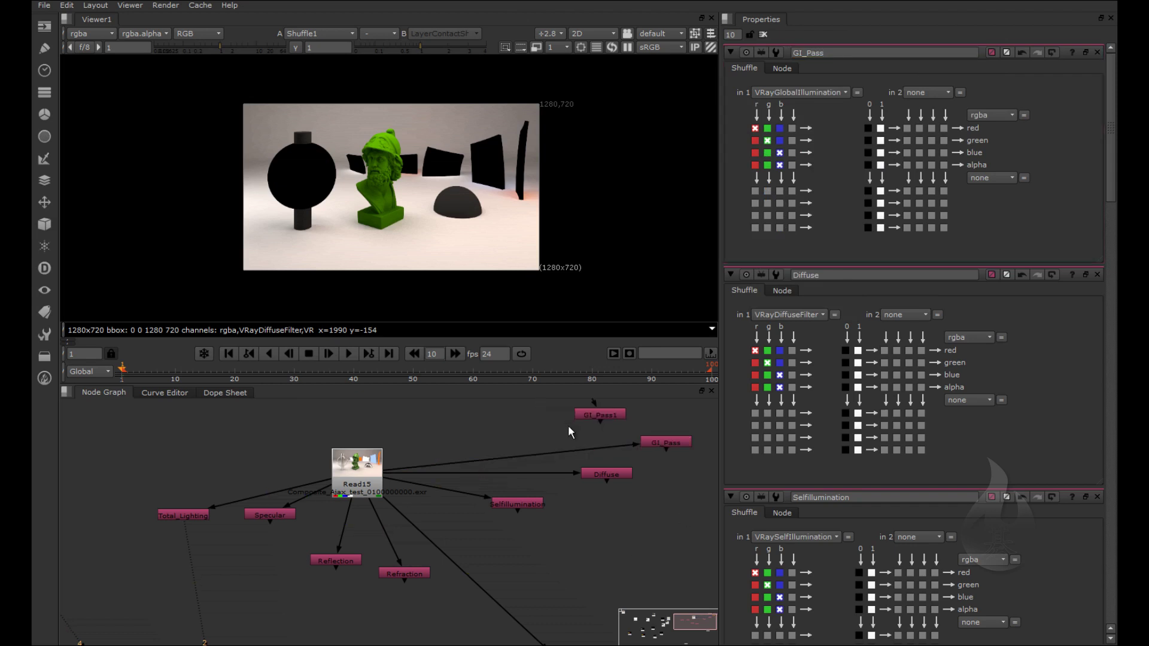
middle_click_drag(570, 425, 584, 452)
left_click_drag(599, 449, 366, 516)
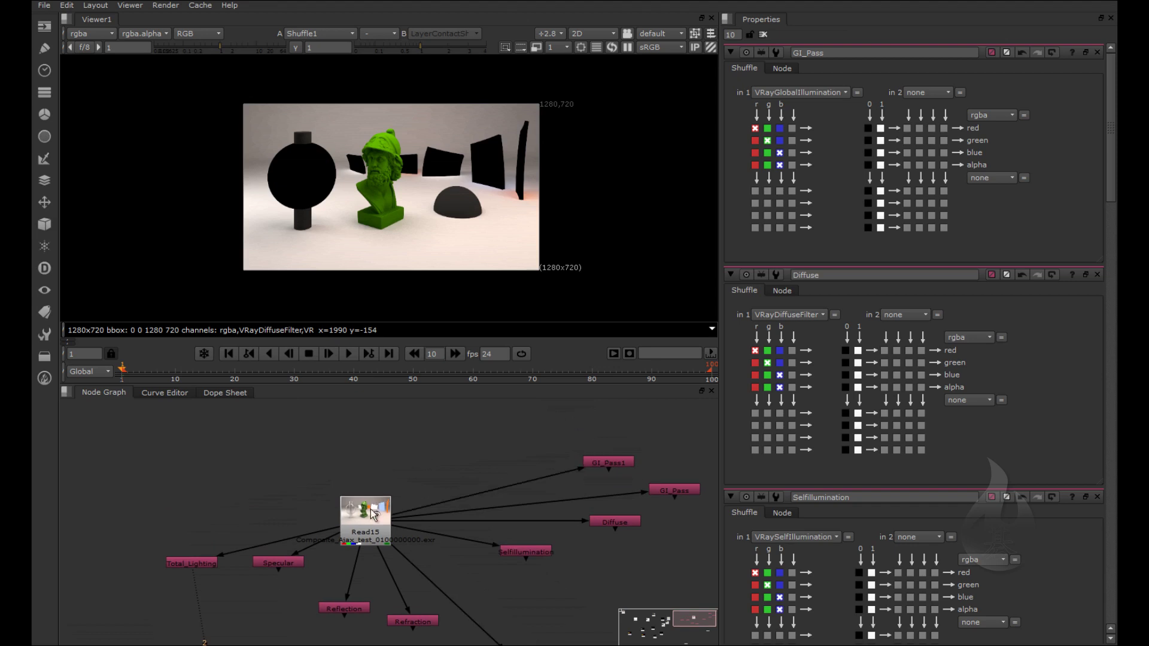
Step: Set the copy's input layer to VRayShadows and rename it Shadow
double_click(609, 464)
left_click(827, 93)
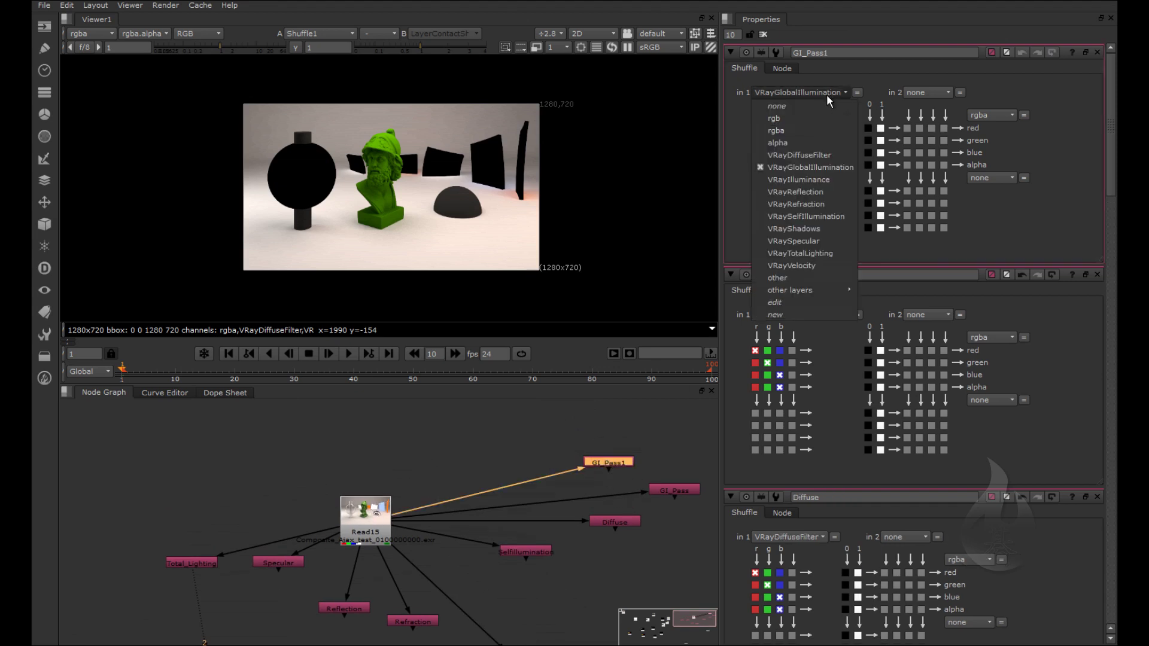
left_click(826, 229)
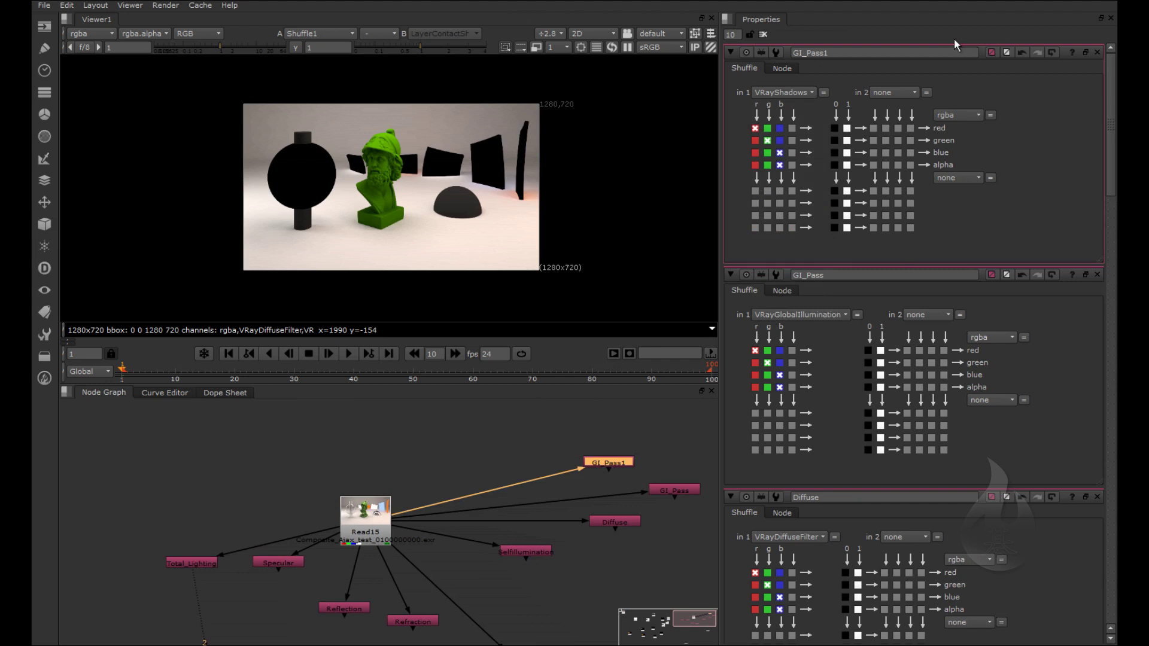
type("Shadows")
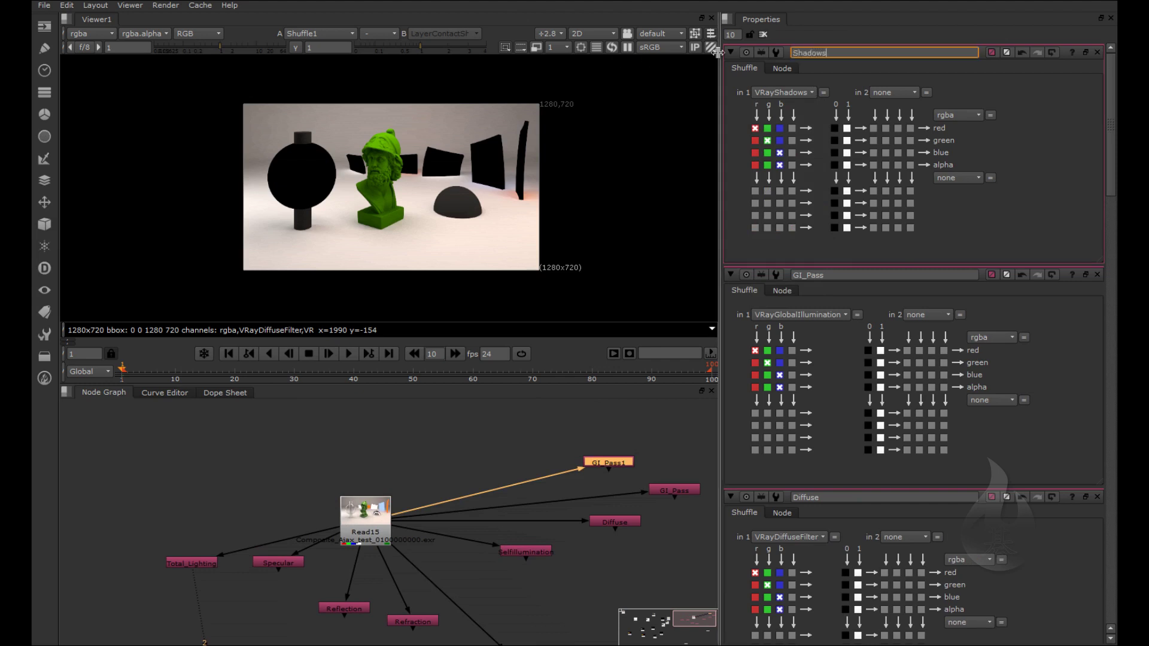
key("BackSpace")
key("Return")
left_click(622, 477)
Step: Paste a Shadow1 copy wired to Read15, leaving its layer on VRayShadows
left_click_drag(603, 462, 601, 452)
key("ctrl+c")
left_click(530, 445)
key("ctrl+v")
left_click_drag(525, 427, 356, 502)
left_click_drag(532, 447, 663, 418)
double_click(663, 418)
left_click(802, 93)
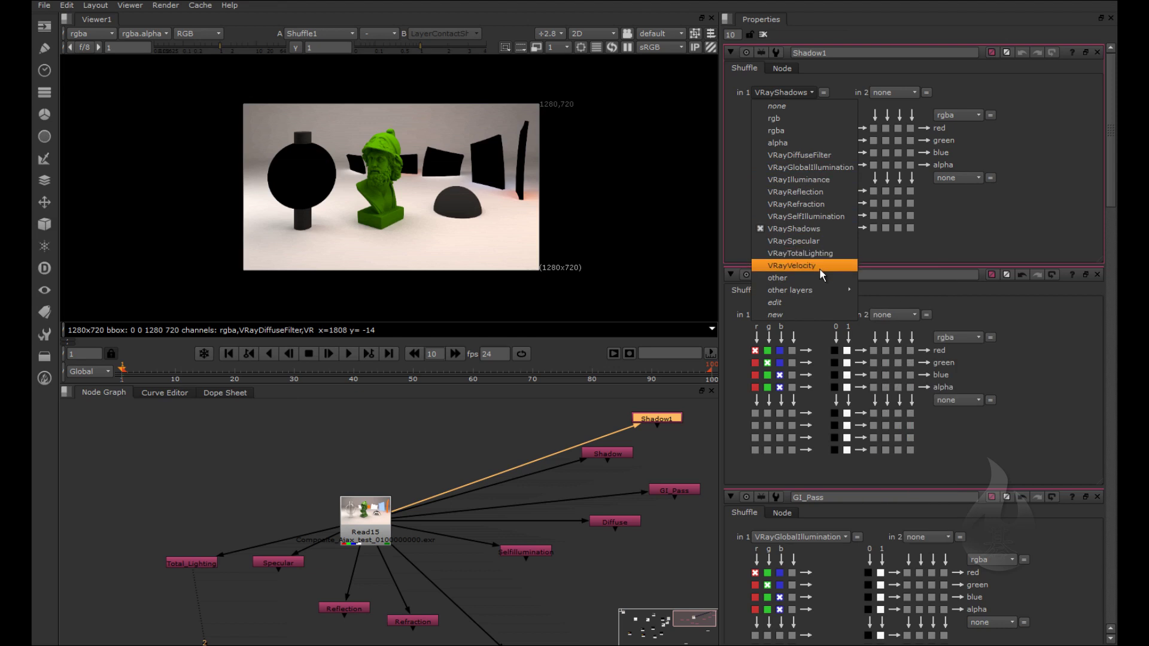
left_click(658, 482)
left_click(662, 419)
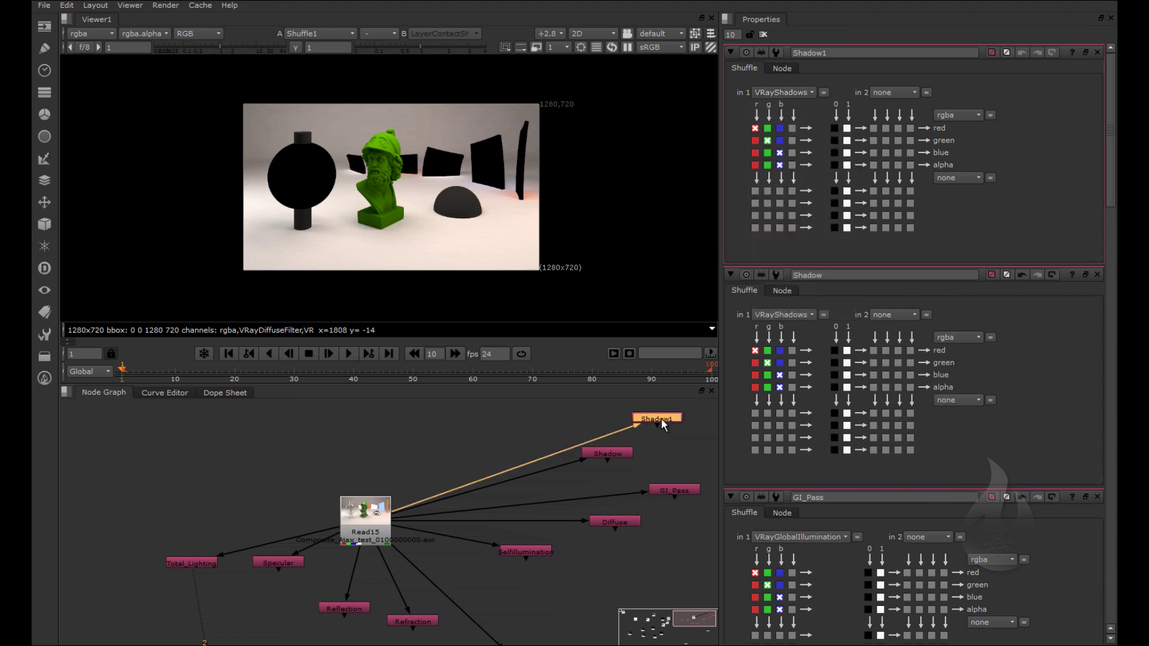
Step: Delete the spare Shadow1 node and tidy Read15, Shadow, Diffuse and SelfIllumination positions
key("Delete")
middle_click_drag(429, 524, 414, 455)
scroll(416, 460, "down", 4)
scroll(378, 459, "up", 2)
left_click_drag(378, 459, 379, 395)
middle_click_drag(409, 452, 410, 494)
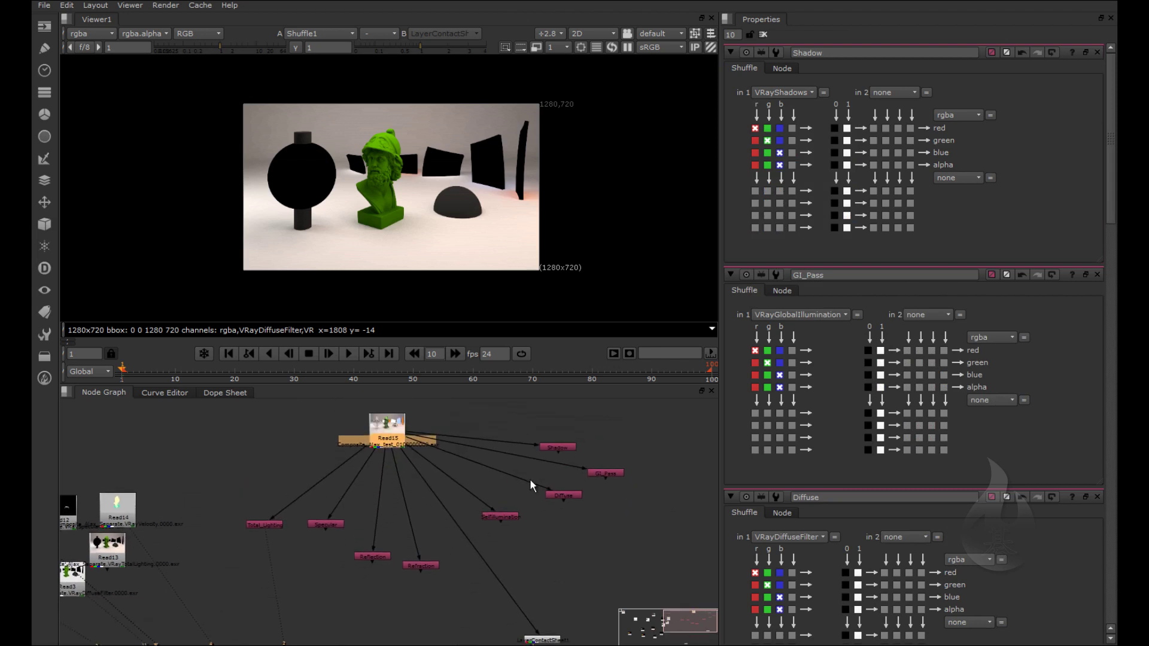
left_click_drag(563, 447, 564, 452)
left_click_drag(565, 496, 567, 505)
left_click_drag(495, 516, 497, 523)
Step: Preview the Specular, Reflection and Refraction passes in the viewer
left_click(325, 525)
key("1")
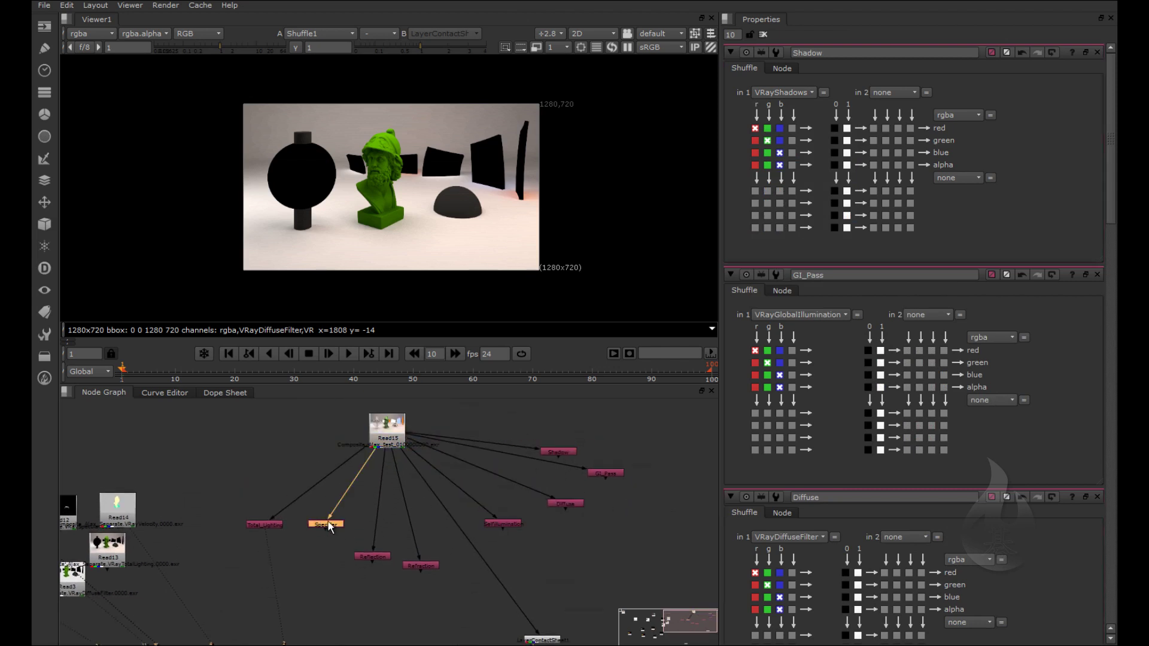
left_click(373, 558)
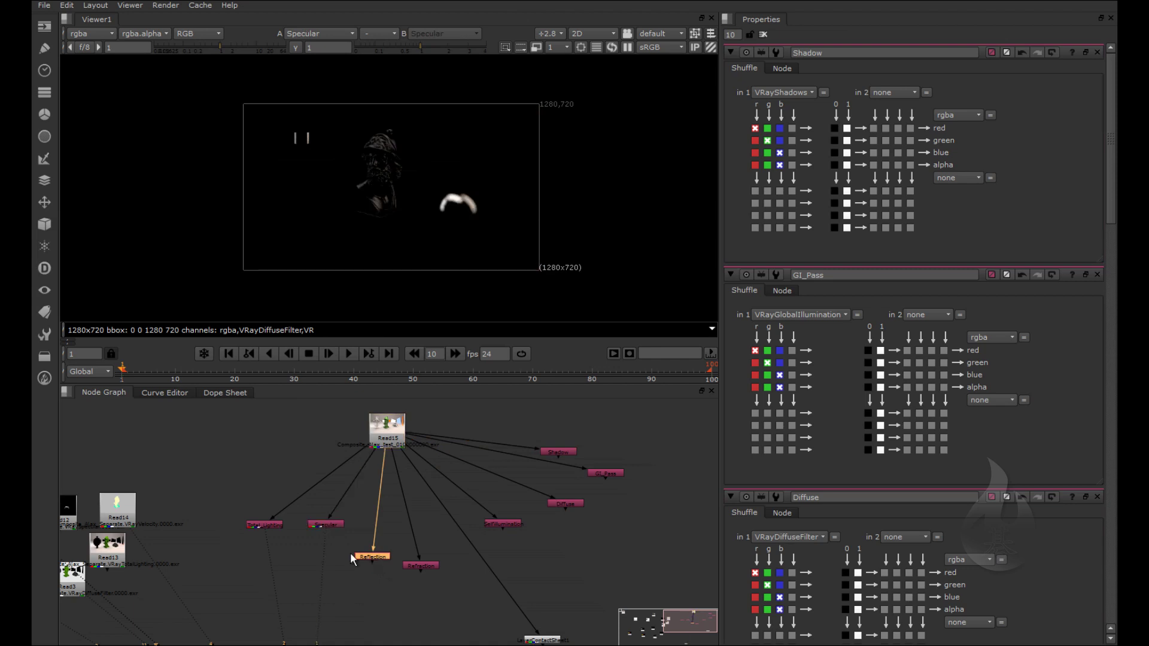
key("1")
left_click(414, 565)
key("1")
Step: Preview the SelfIllumination and Diffuse passes in the viewer
left_click(506, 535)
scroll(419, 570, "up", 3)
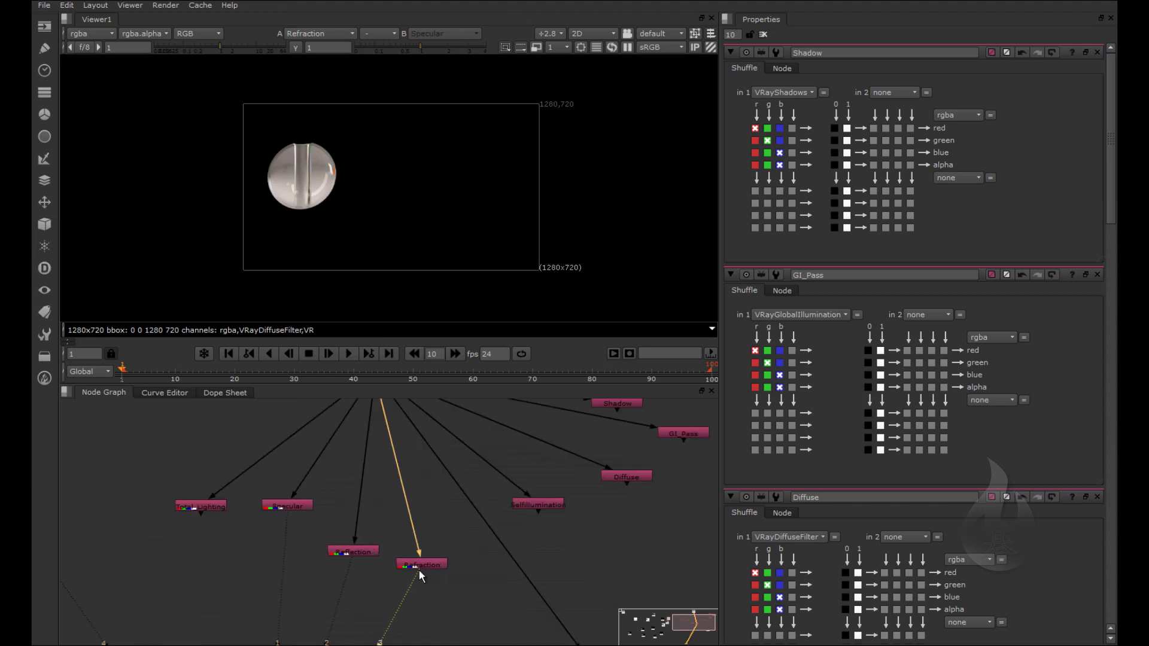
scroll(413, 567, "down", 1)
left_click(508, 514)
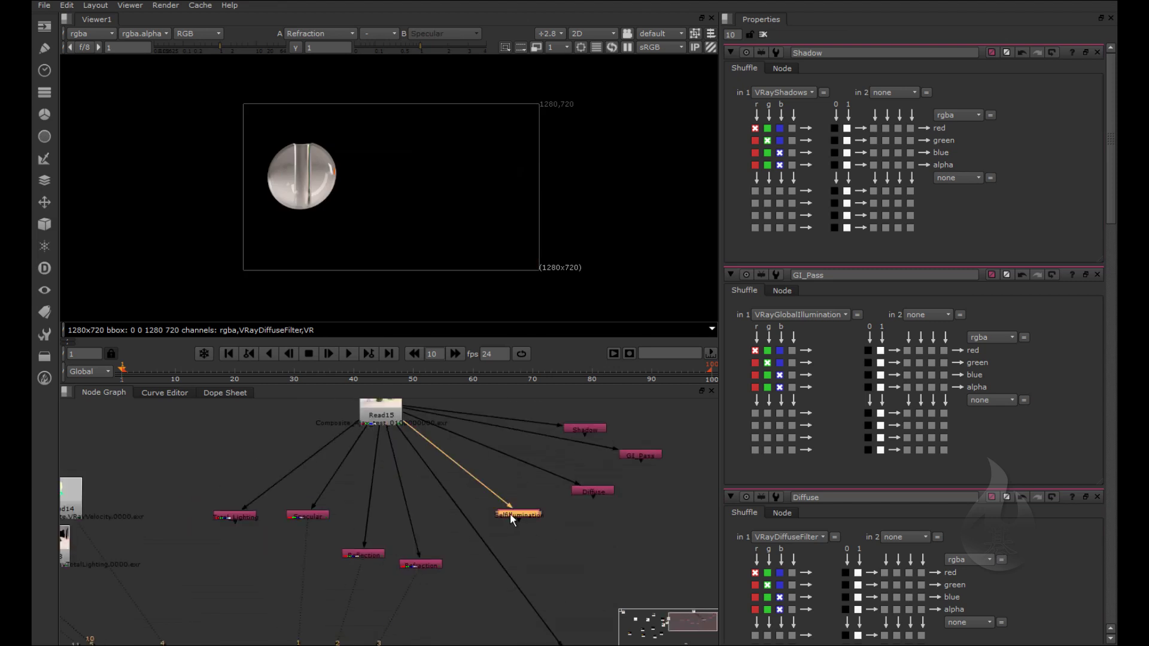
key("1")
left_click(595, 489)
key("1")
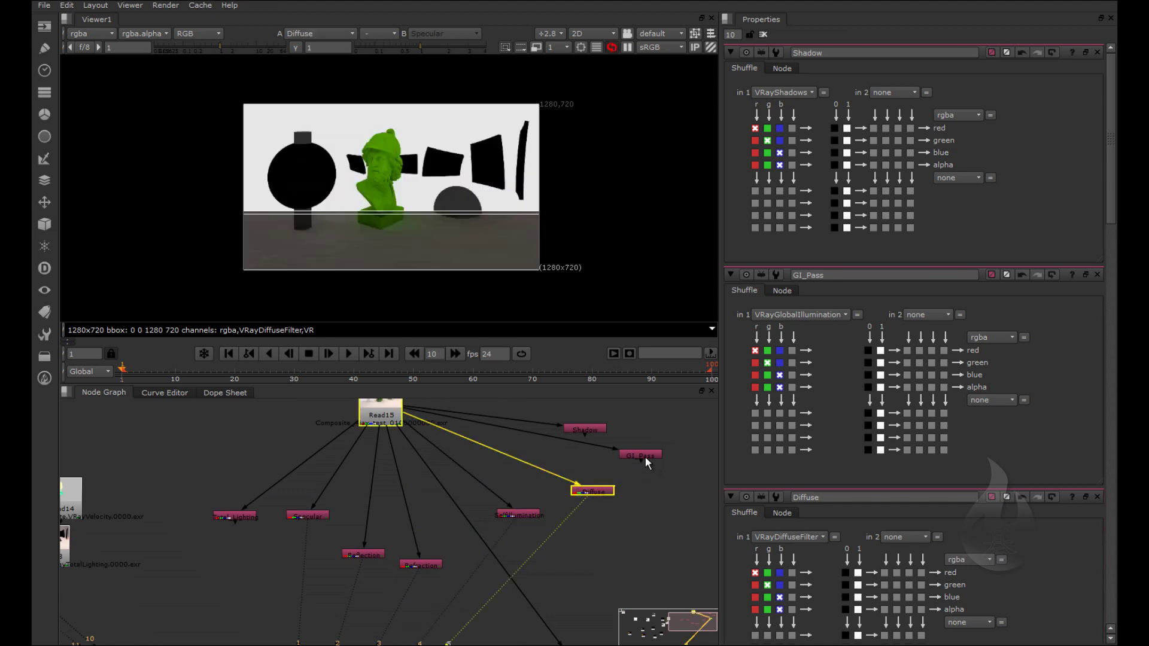
Step: Preview the GI_Pass and Shadow passes, then shift the Shadow node up and right
left_click(646, 458)
key("1")
left_click(593, 427)
key("1")
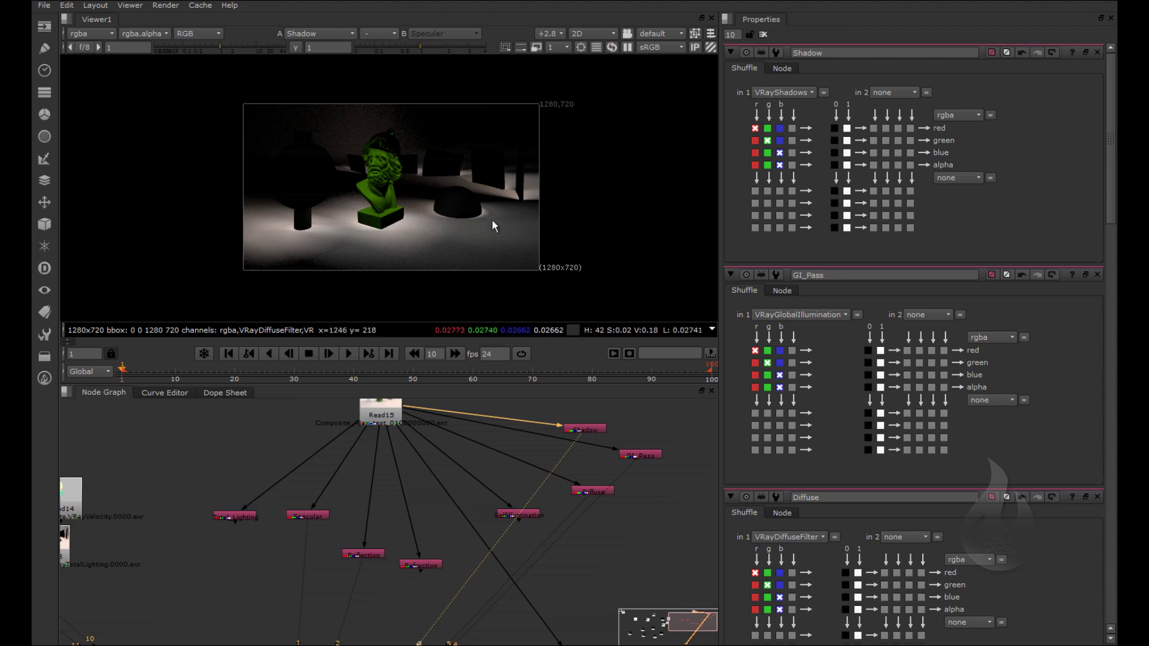
left_click_drag(596, 428, 655, 417)
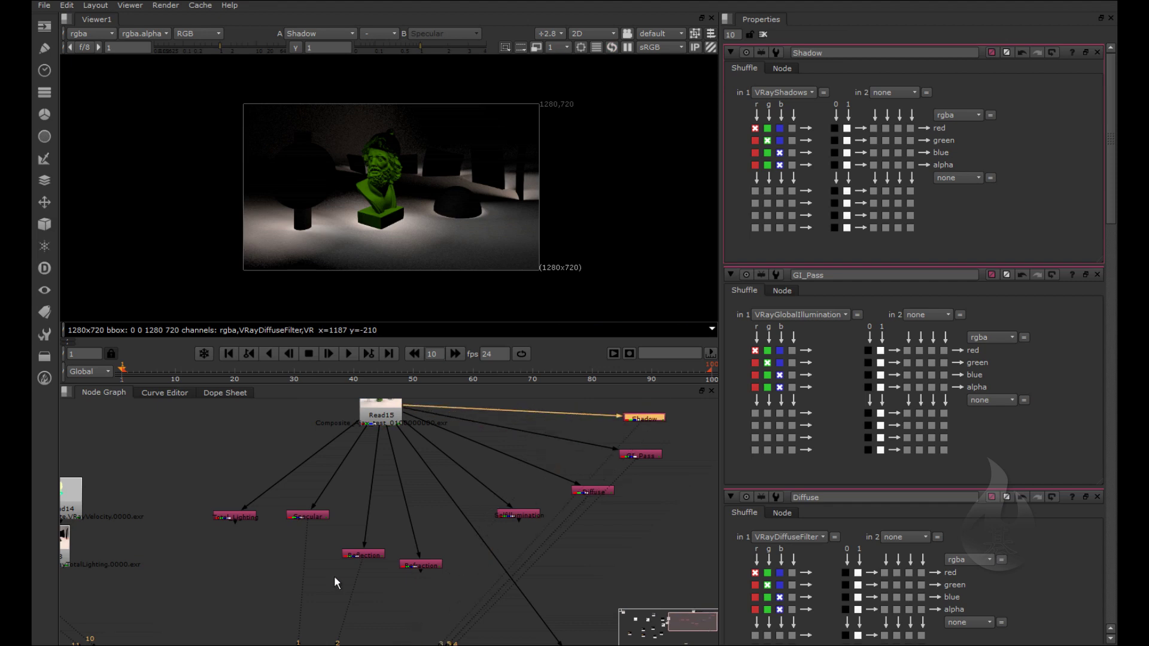
scroll(494, 470, "down", 3)
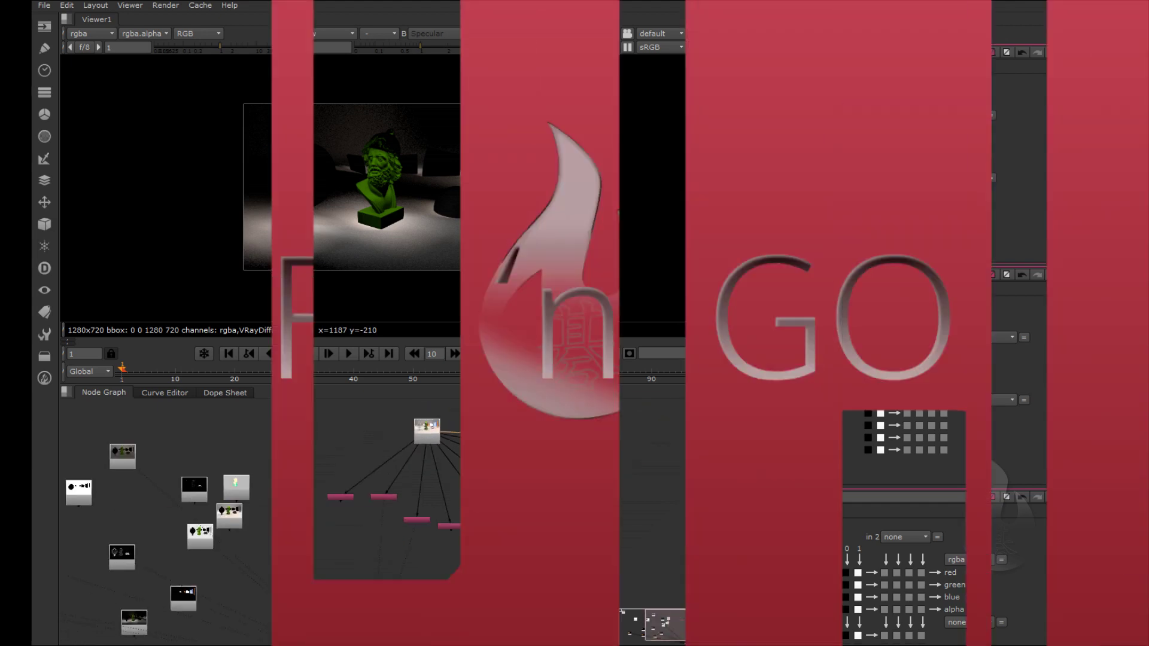